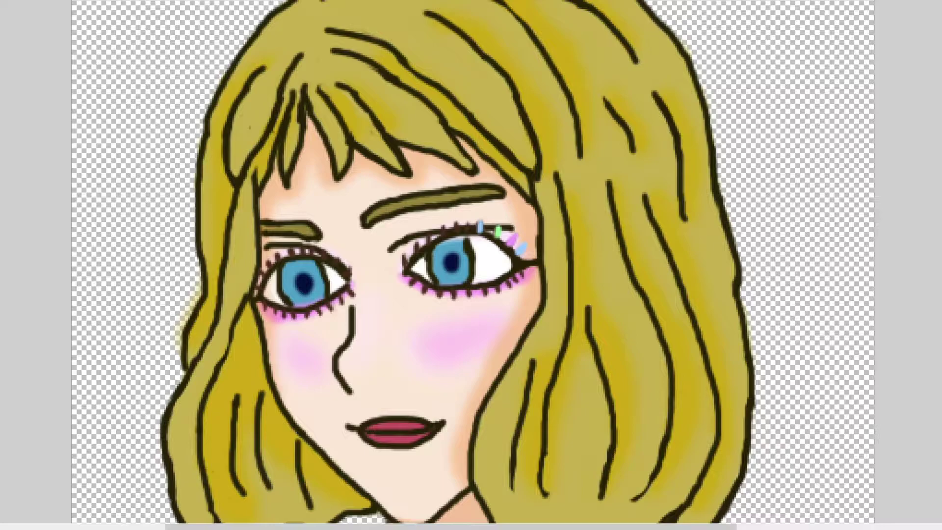
Step: Paint small blue, pink and green lash accents along the outer corner of the left eye, matching the right eye
{"action": "key", "text": "ctrl+plus"}
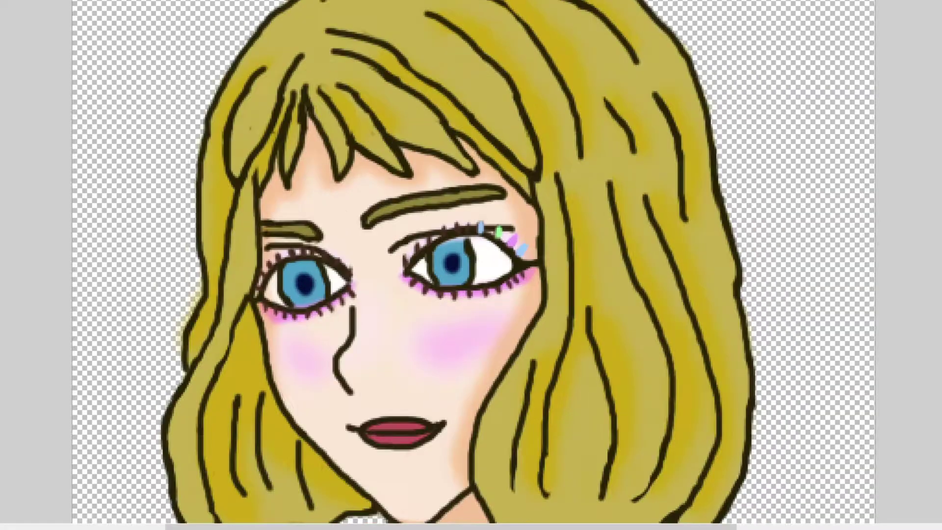
{"action": "key", "text": "ctrl+plus"}
{"action": "key", "text": "ctrl+plus"}
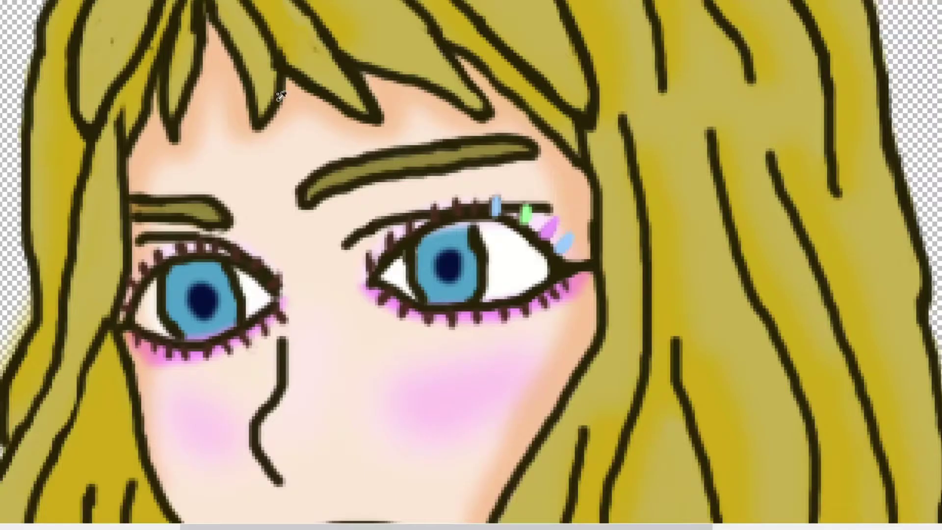
{"action": "scroll", "coordinate": [484, 515], "scroll_direction": "left", "scroll_amount": 2}
{"action": "scroll", "coordinate": [484, 516], "scroll_direction": "left", "scroll_amount": 4}
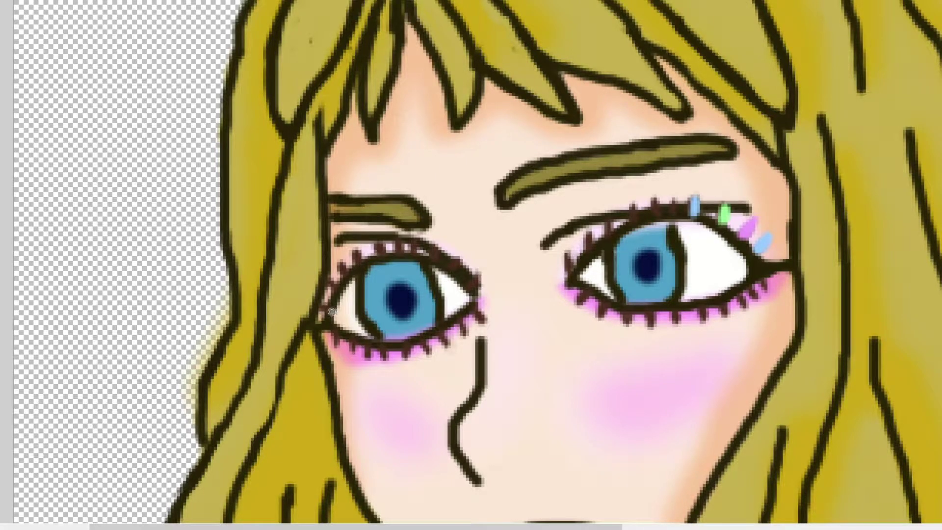
{"action": "mouse_move", "coordinate": [323, 306]}
{"action": "left_mouse_down"}
{"action": "mouse_move", "coordinate": [329, 311]}
{"action": "mouse_move", "coordinate": [325, 303]}
{"action": "left_mouse_up"}
{"action": "left_click_drag", "start_coordinate": [335, 289], "coordinate": [328, 282]}
{"action": "left_click", "coordinate": [342, 268]}
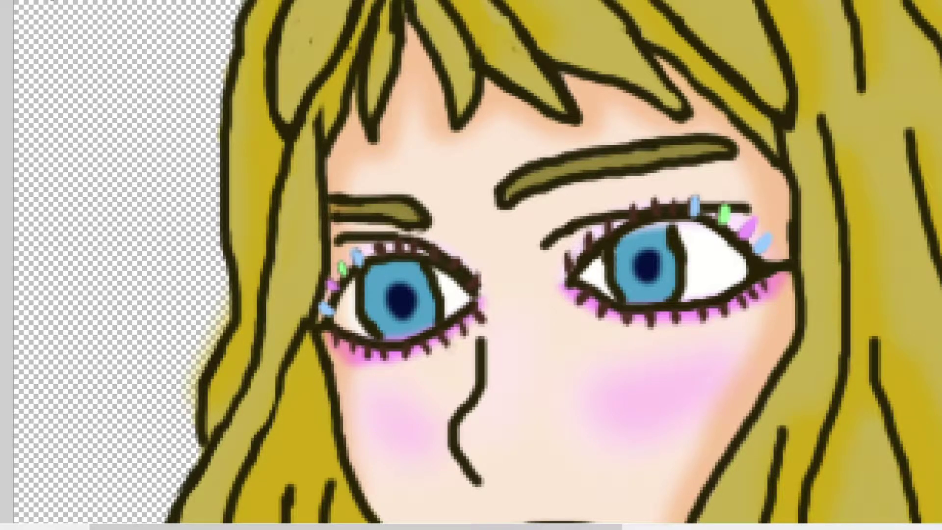
{"action": "key", "text": "ctrl+plus"}
{"action": "key", "text": "ctrl+plus"}
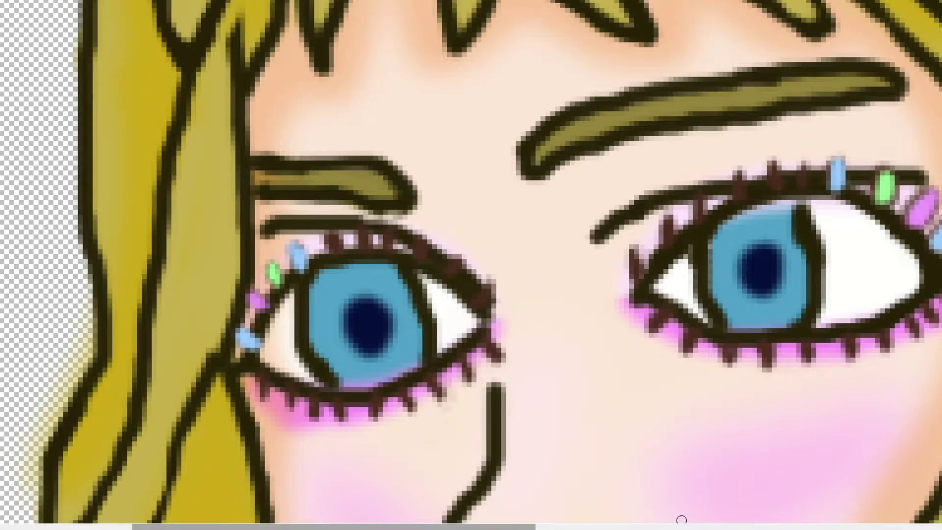
{"action": "scroll", "coordinate": [496, 512], "scroll_direction": "left", "scroll_amount": 3}
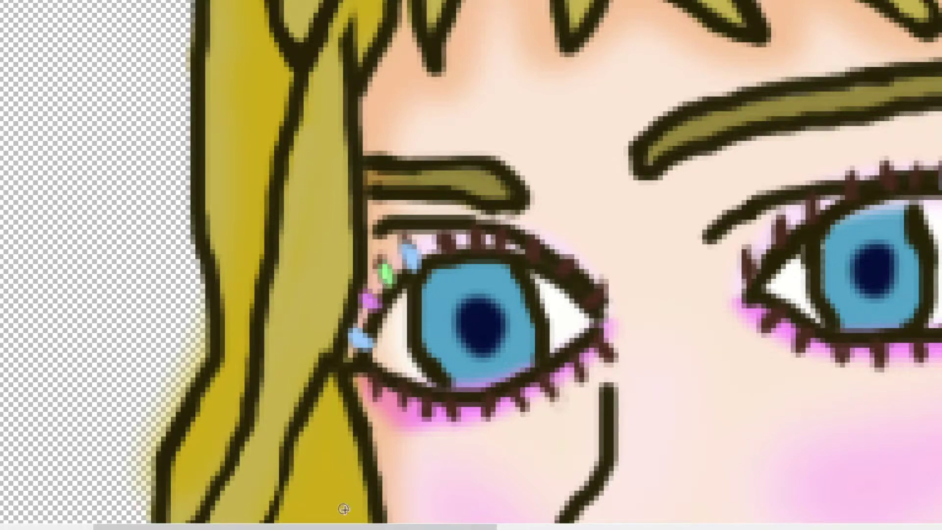
{"action": "left_click_drag", "start_coordinate": [345, 516], "coordinate": [449, 516]}
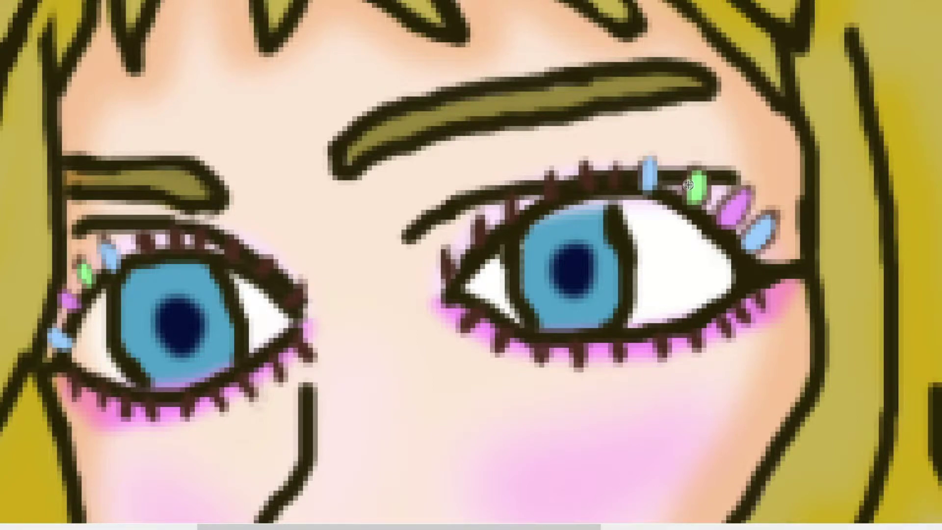
{"action": "scroll", "coordinate": [562, 196], "scroll_direction": "down", "scroll_amount": 3}
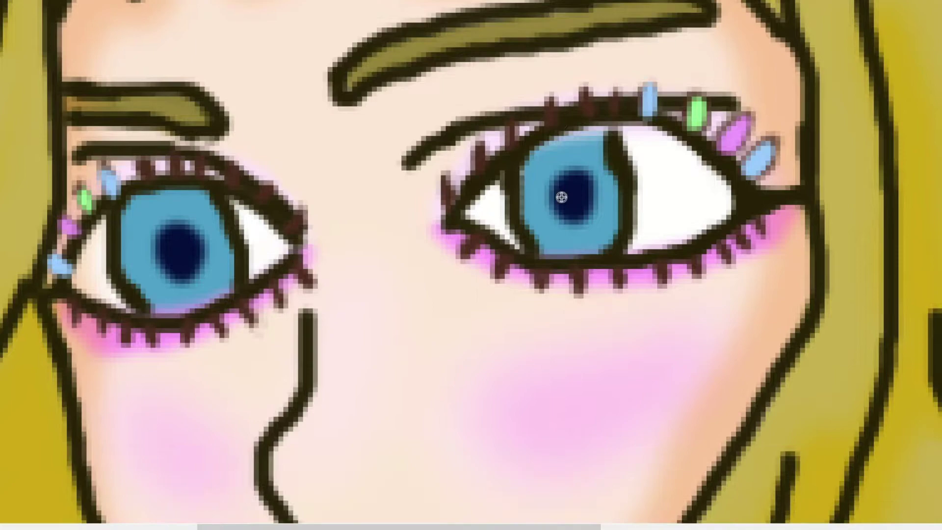
{"action": "scroll", "coordinate": [556, 240], "scroll_direction": "down", "scroll_amount": 2}
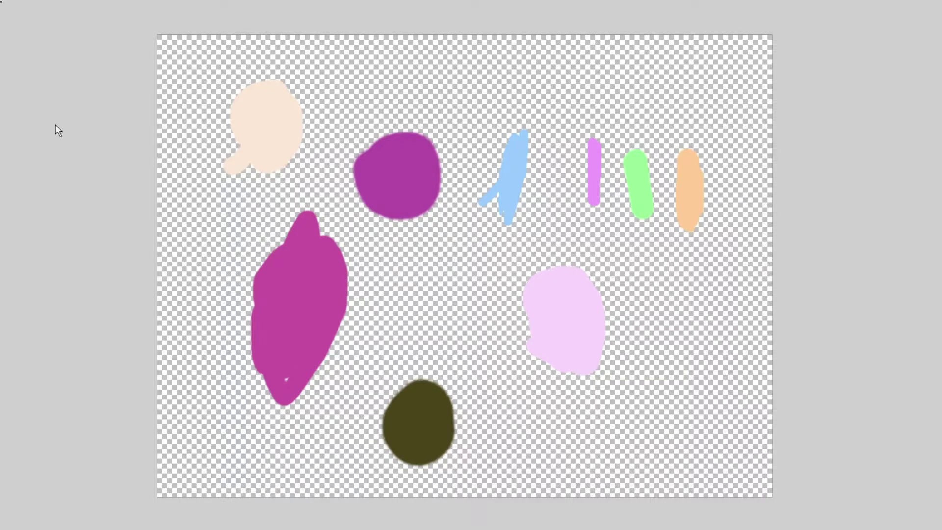
Step: On the palette canvas, paint a pale mint swatch between the large magenta blob and the light pink blob
{"action": "left_click_drag", "start_coordinate": [429, 341], "coordinate": [430, 330]}
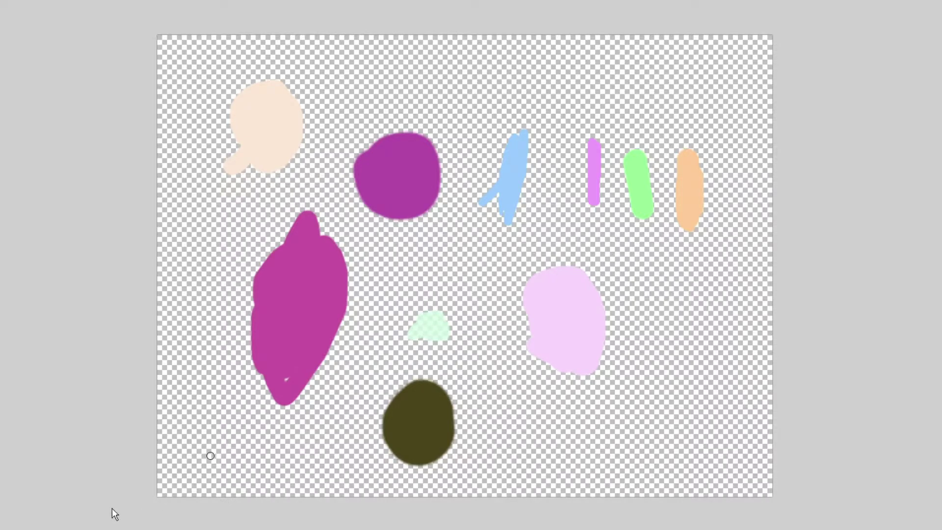
{"action": "left_click", "coordinate": [447, 322]}
{"action": "key", "text": "plus"}
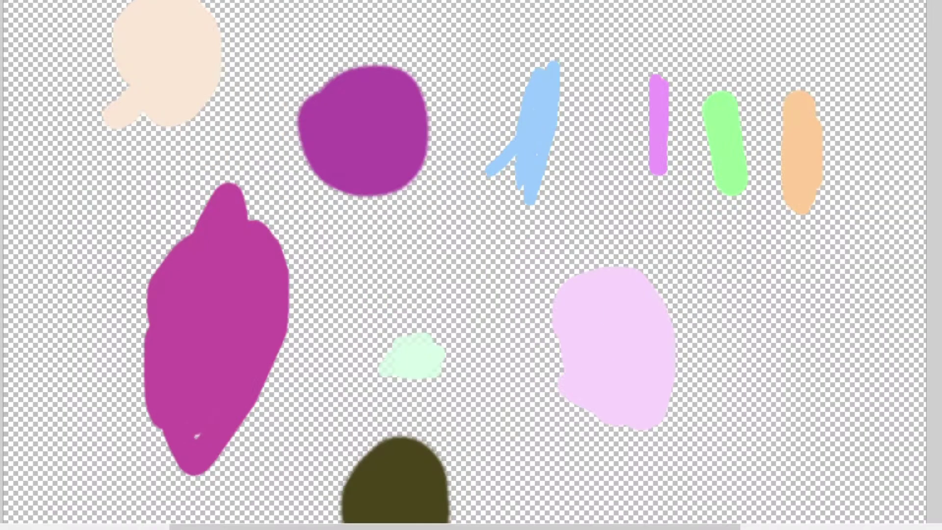
{"action": "key", "text": "plus"}
{"action": "left_click", "coordinate": [436, 364]}
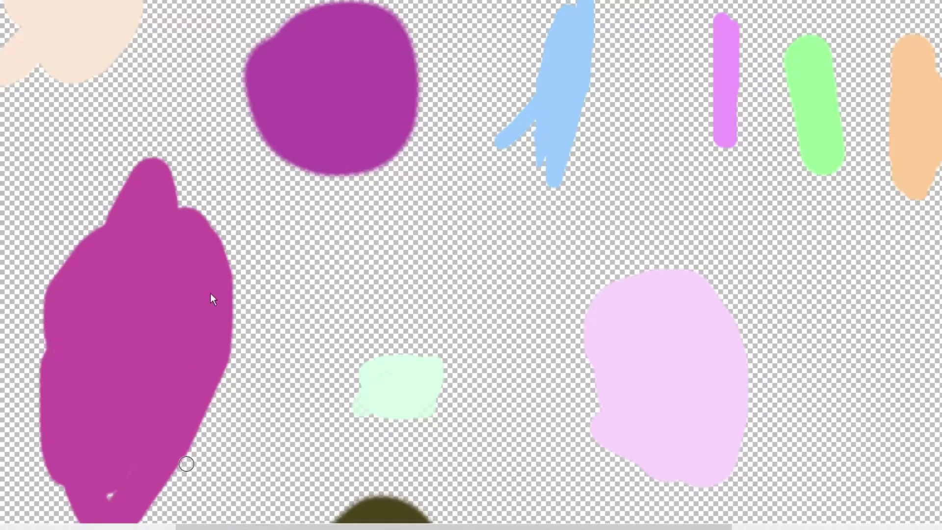
Step: Paint pale lavender, periwinkle and grey-green swatches around the mint swatch
{"action": "mouse_move", "coordinate": [481, 299]}
{"action": "left_mouse_down"}
{"action": "mouse_move", "coordinate": [486, 309]}
{"action": "mouse_move", "coordinate": [445, 303]}
{"action": "mouse_move", "coordinate": [432, 327]}
{"action": "left_mouse_up"}
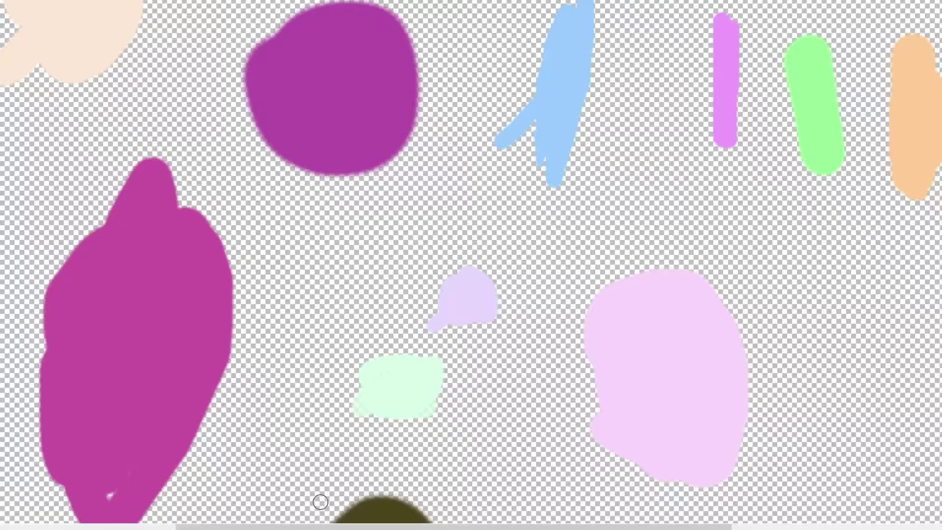
{"action": "mouse_move", "coordinate": [496, 397]}
{"action": "left_mouse_down"}
{"action": "mouse_move", "coordinate": [508, 399]}
{"action": "mouse_move", "coordinate": [498, 388]}
{"action": "left_mouse_up"}
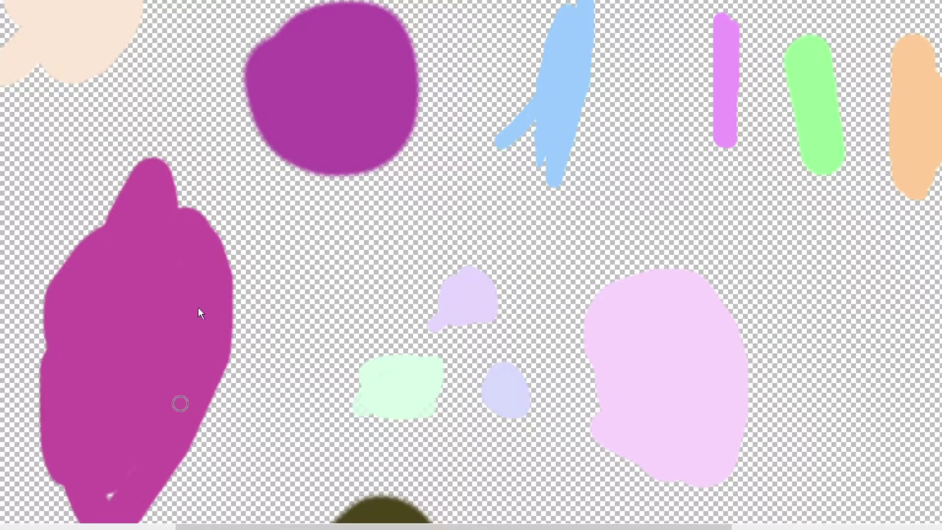
{"action": "mouse_move", "coordinate": [446, 455]}
{"action": "left_mouse_down"}
{"action": "mouse_move", "coordinate": [461, 439]}
{"action": "mouse_move", "coordinate": [447, 455]}
{"action": "mouse_move", "coordinate": [457, 450]}
{"action": "left_mouse_up"}
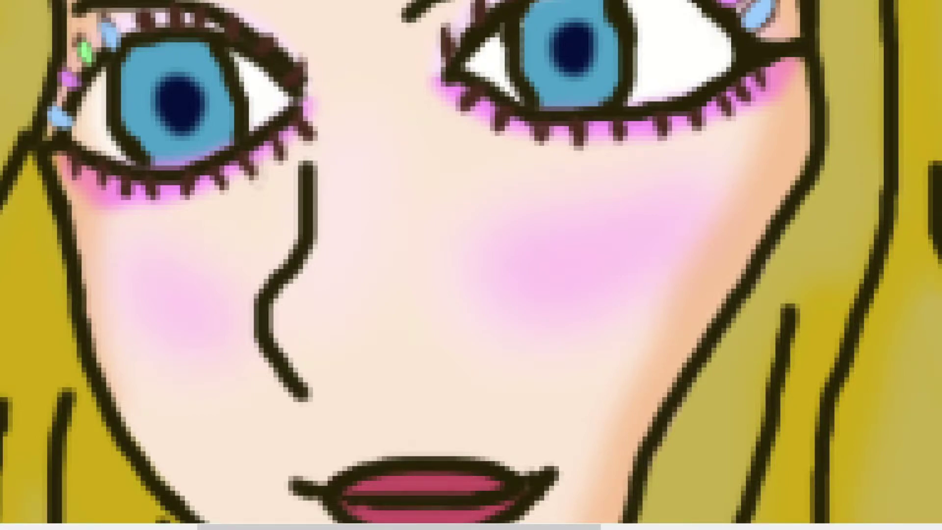
Step: On the portrait, place a pale lavender dot beside the grey-green dot beneath the left eye
{"action": "key", "text": "ctrl+z"}
{"action": "key", "text": "ctrl+y"}
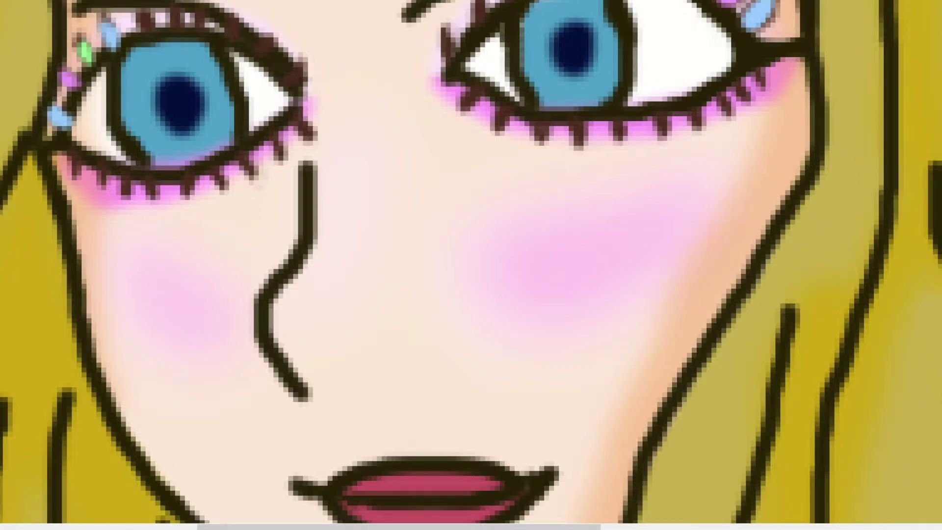
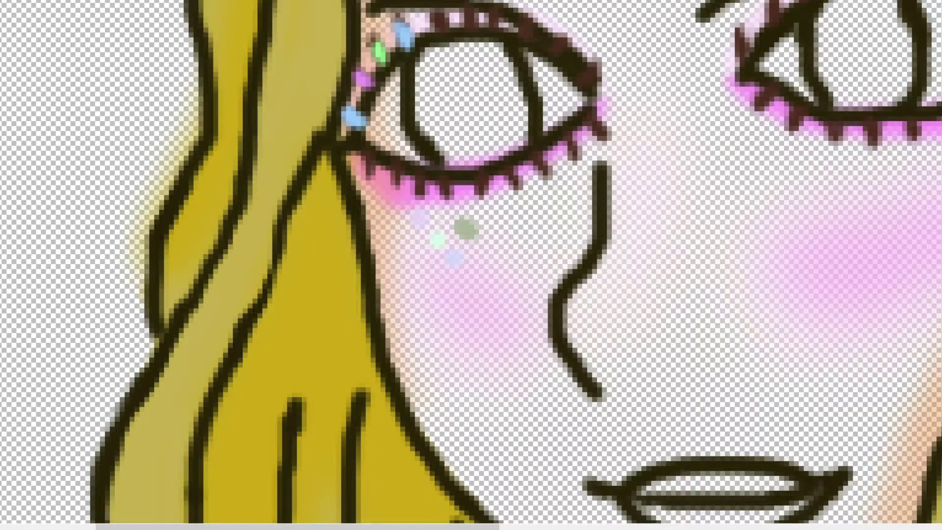
{"action": "left_click", "coordinate": [499, 236]}
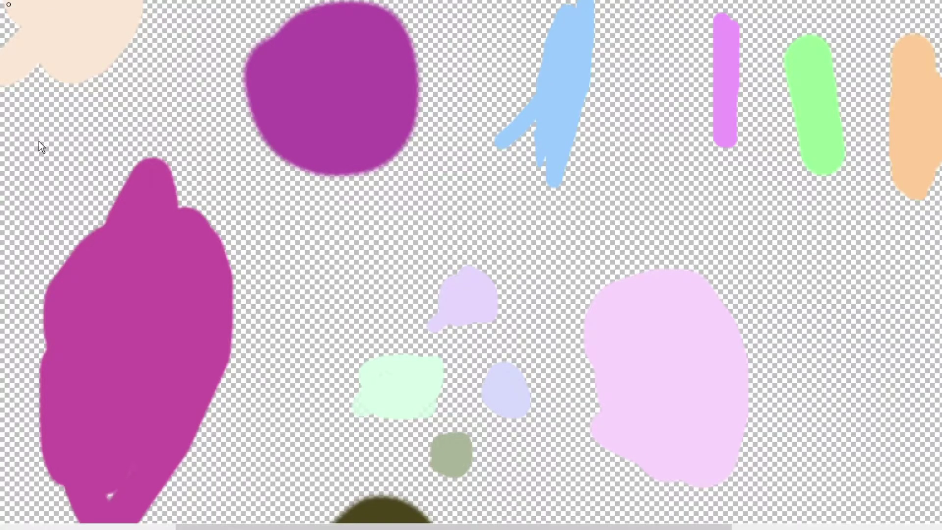
Step: On the palette canvas, add pale blue and pale green swatches beside the periwinkle swatch
{"action": "mouse_move", "coordinate": [540, 358]}
{"action": "left_mouse_down"}
{"action": "mouse_move", "coordinate": [533, 349]}
{"action": "mouse_move", "coordinate": [549, 340]}
{"action": "mouse_move", "coordinate": [527, 329]}
{"action": "left_mouse_up"}
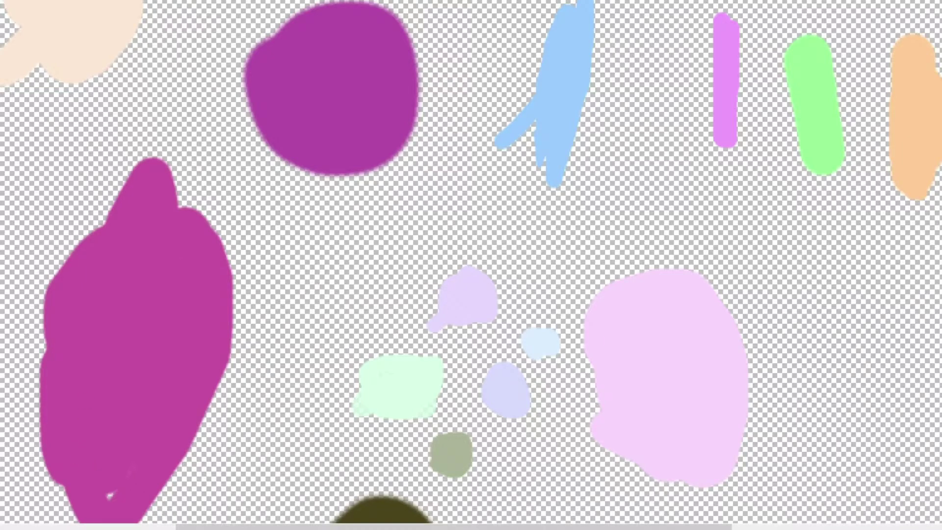
{"action": "left_click_drag", "start_coordinate": [545, 452], "coordinate": [559, 441]}
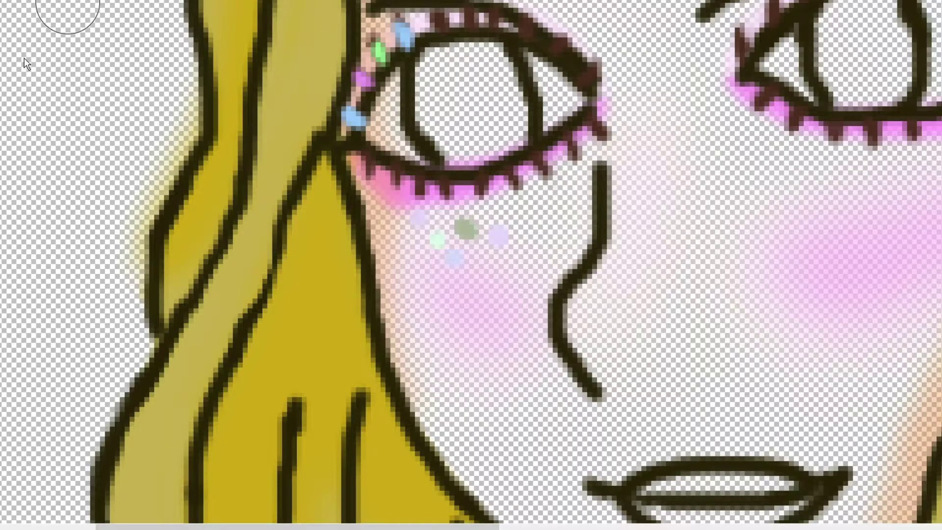
Step: Add a pale pink and a pale blue dot above the grey-green dot beneath the portrait's left eye
{"action": "left_click", "coordinate": [489, 213]}
{"action": "left_click_drag", "start_coordinate": [110, 525], "coordinate": [267, 526]}
{"action": "left_click", "coordinate": [466, 208]}
Step: Start a dot cluster beneath the right eye with pale blue, mint and grey-green dots, sampling colours from the palette canvas
{"action": "left_click_drag", "start_coordinate": [481, 526], "coordinate": [594, 527]}
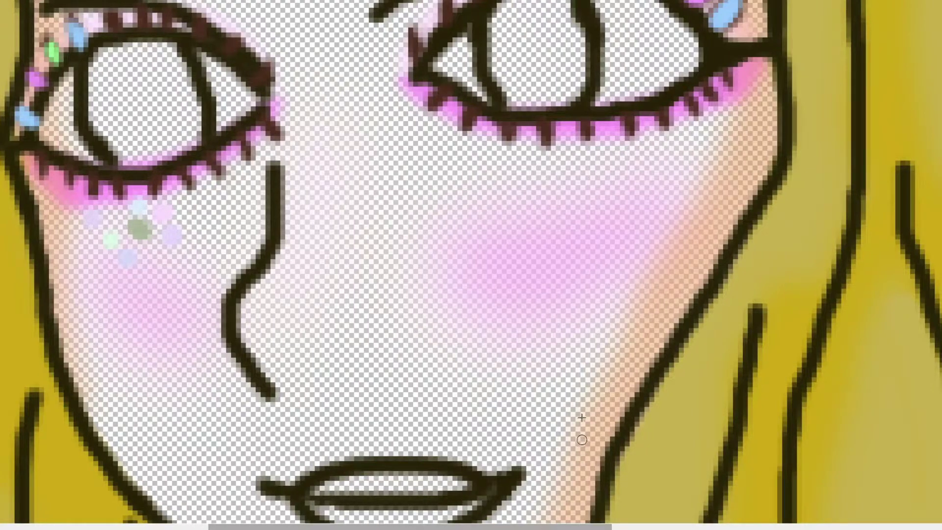
{"action": "left_click", "coordinate": [561, 163]}
{"action": "left_click", "coordinate": [565, 159]}
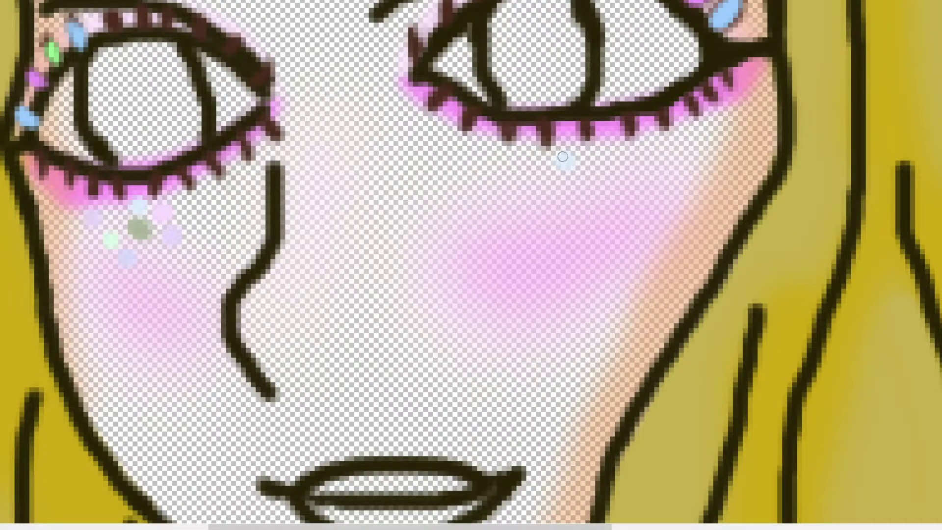
{"action": "key", "text": "ctrl+Tab"}
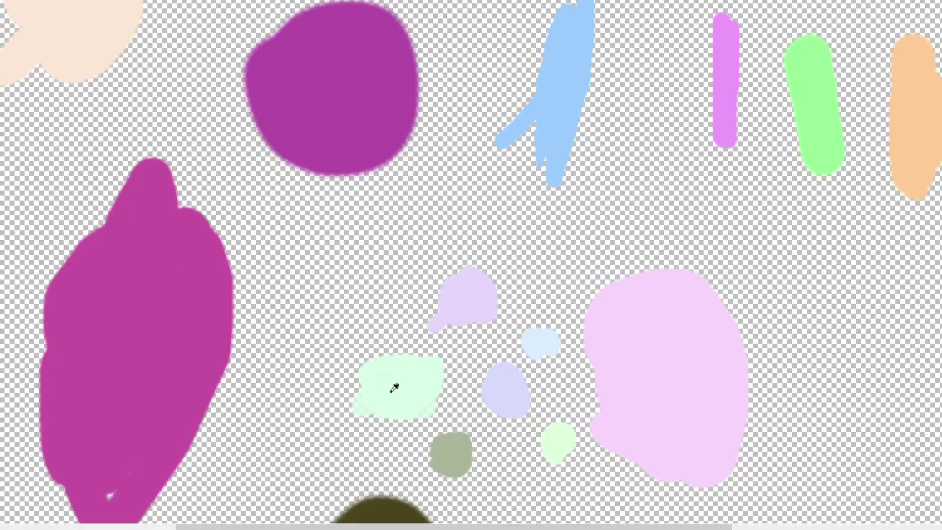
{"action": "key", "text": "ctrl+Tab"}
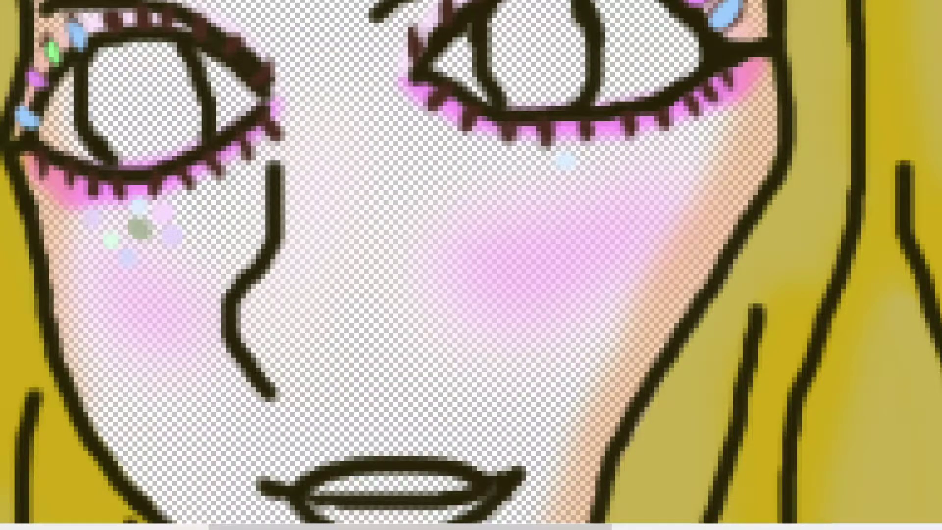
{"action": "left_click", "coordinate": [538, 153]}
{"action": "left_click", "coordinate": [542, 181]}
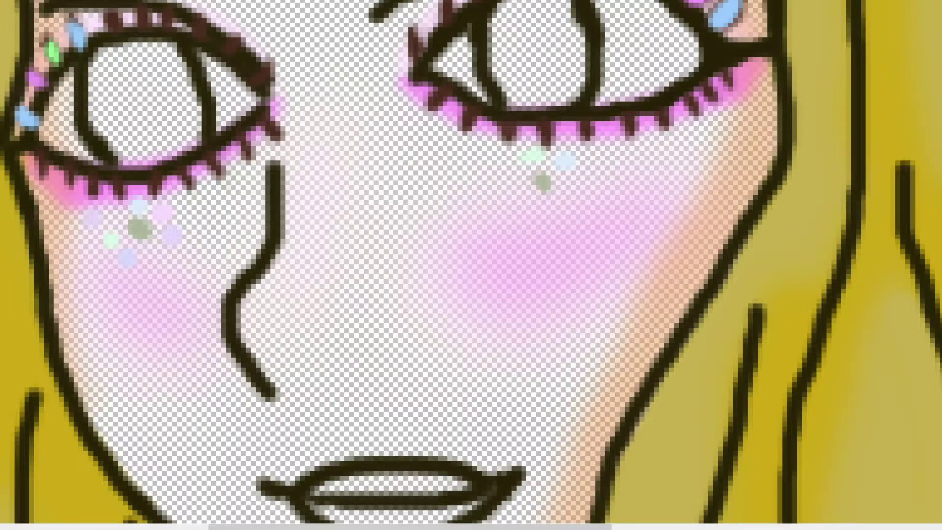
Step: Extend the cluster beneath the right eye with two pale lavender dots and one pale green dot
{"action": "left_click", "coordinate": [590, 149]}
{"action": "left_click", "coordinate": [596, 171]}
{"action": "left_click", "coordinate": [598, 171]}
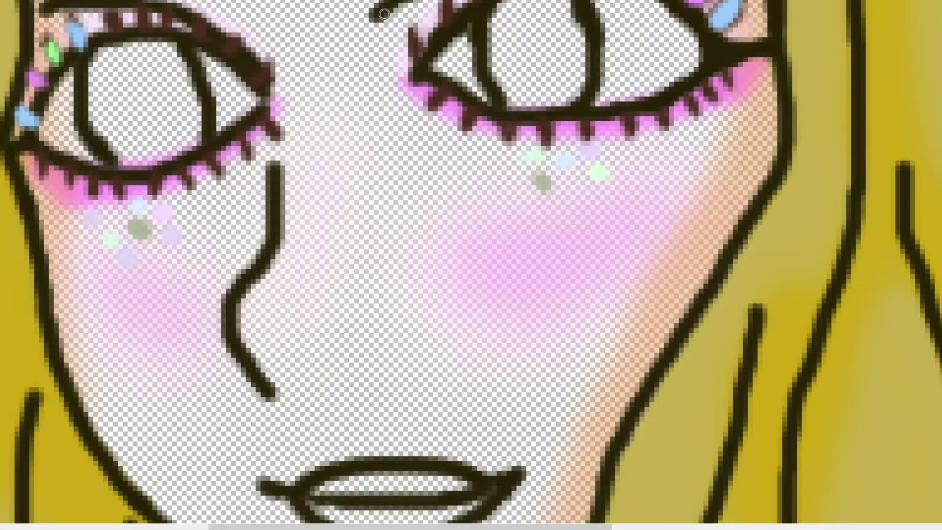
{"action": "scroll", "coordinate": [384, 13], "scroll_direction": "left", "scroll_amount": 10}
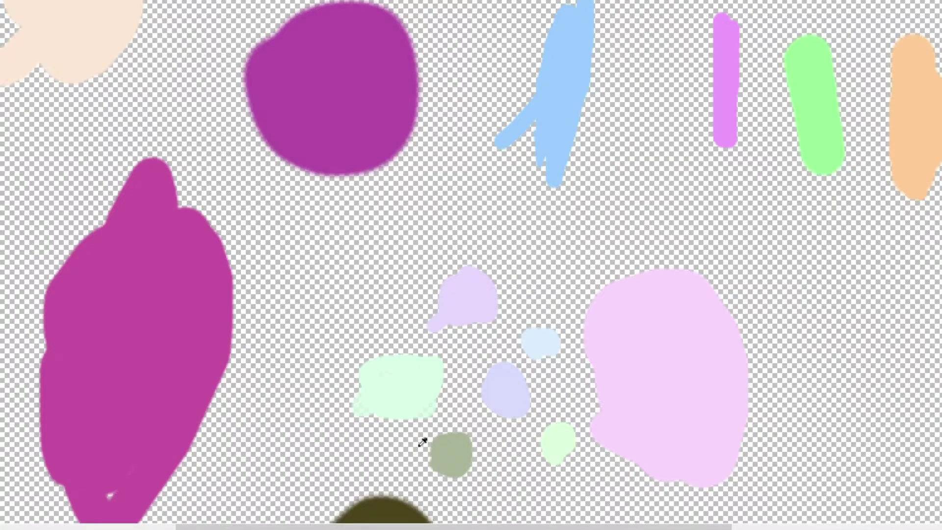
{"action": "left_click", "coordinate": [493, 300]}
{"action": "scroll", "coordinate": [493, 300], "scroll_direction": "right", "scroll_amount": 10}
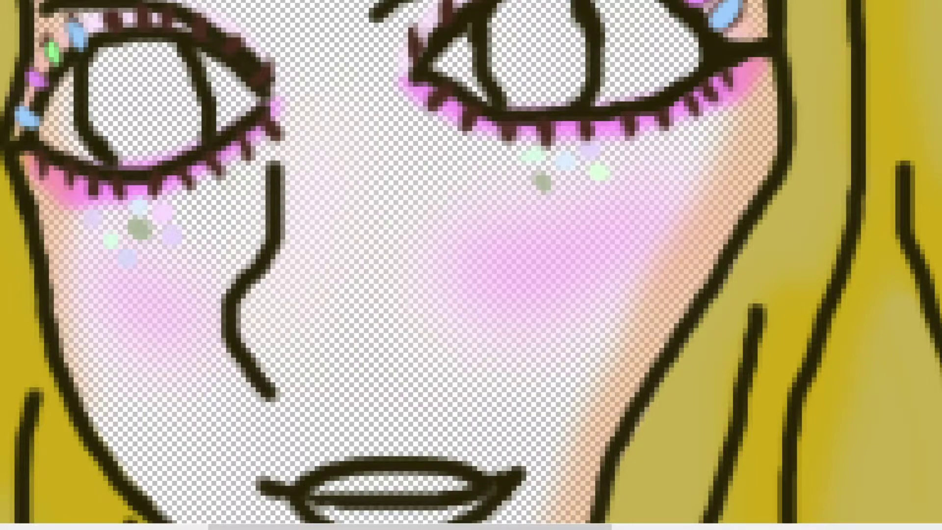
{"action": "left_click", "coordinate": [573, 182]}
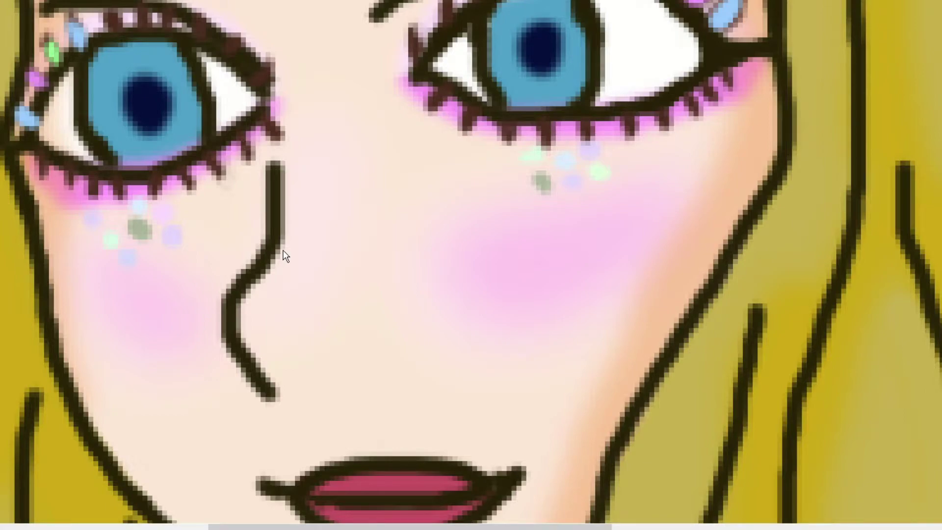
Step: Try different blending variations on the pastel dots beneath both eyes, comparing them with the dots absent
{"action": "key", "text": "ctrl+z"}
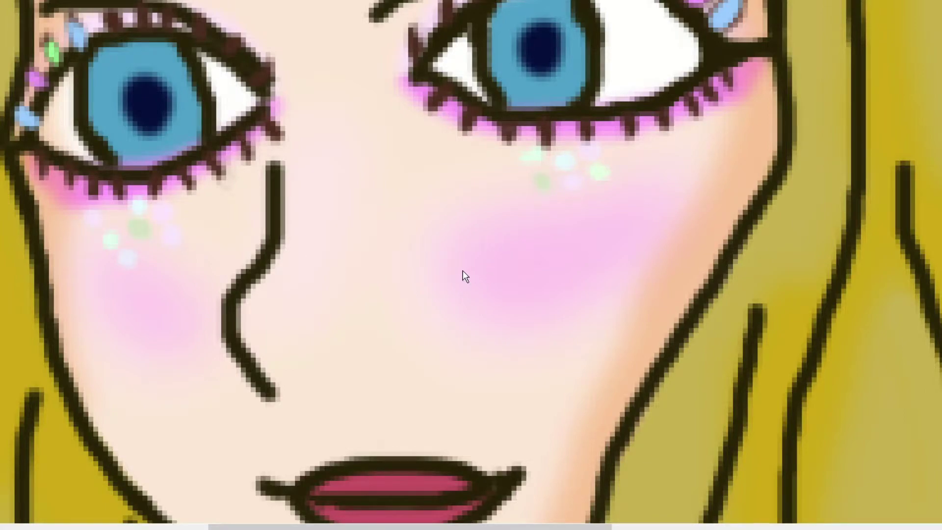
{"action": "key", "text": "ctrl+y"}
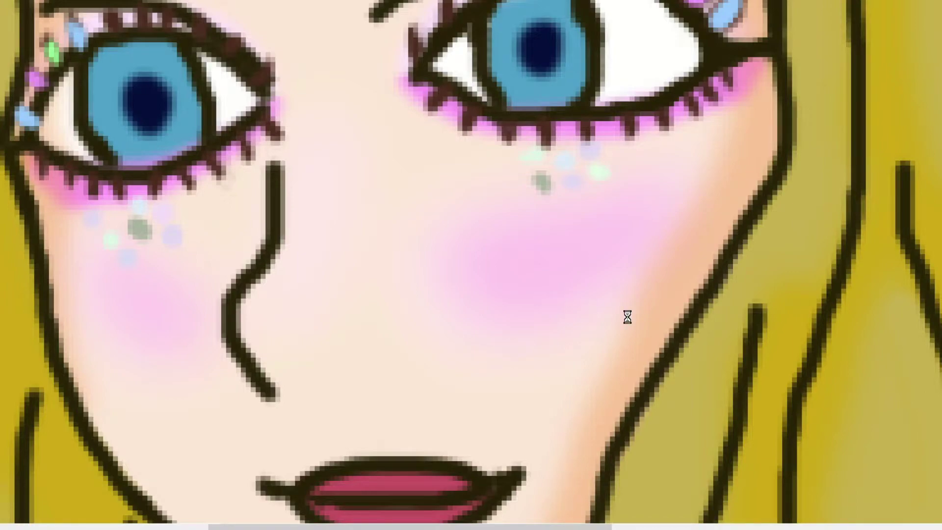
{"action": "key", "text": "ctrl+z"}
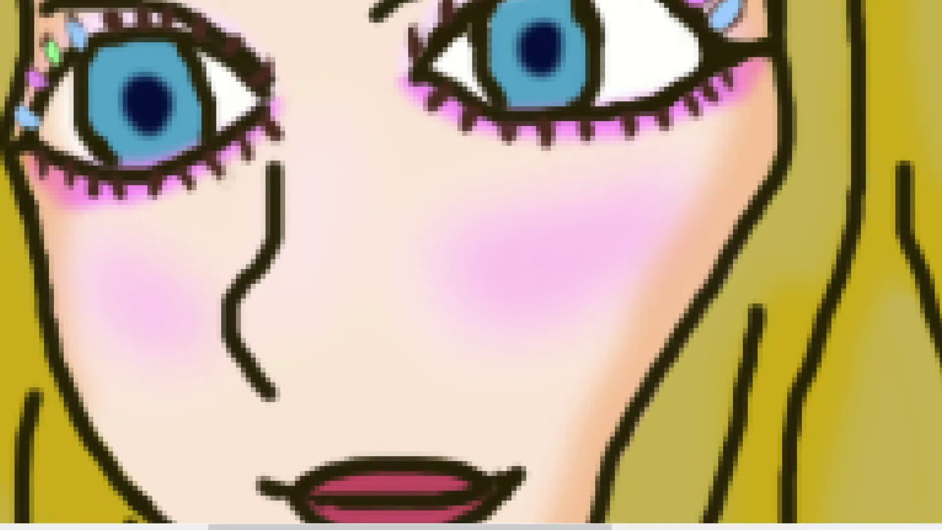
{"action": "key", "text": "ctrl+shift+z"}
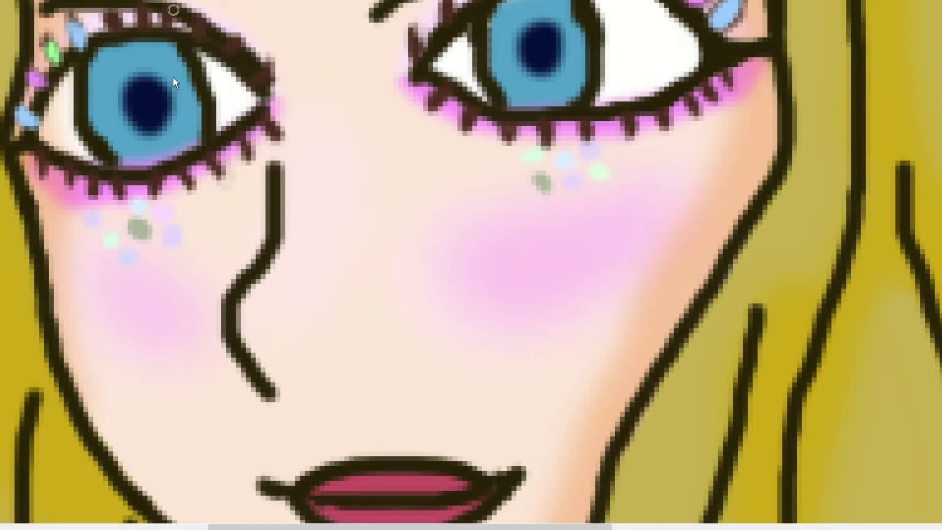
{"action": "key", "text": "ctrl+z"}
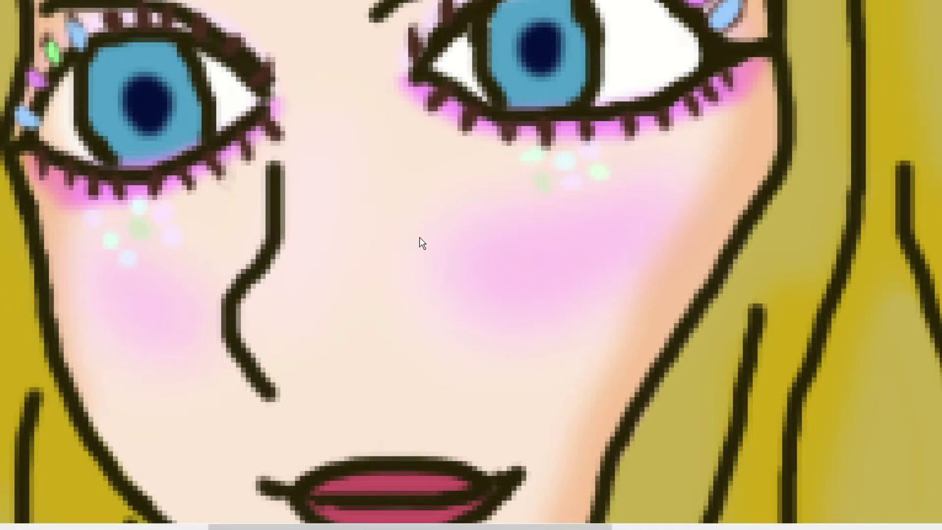
{"action": "key", "text": "ctrl+shift+z"}
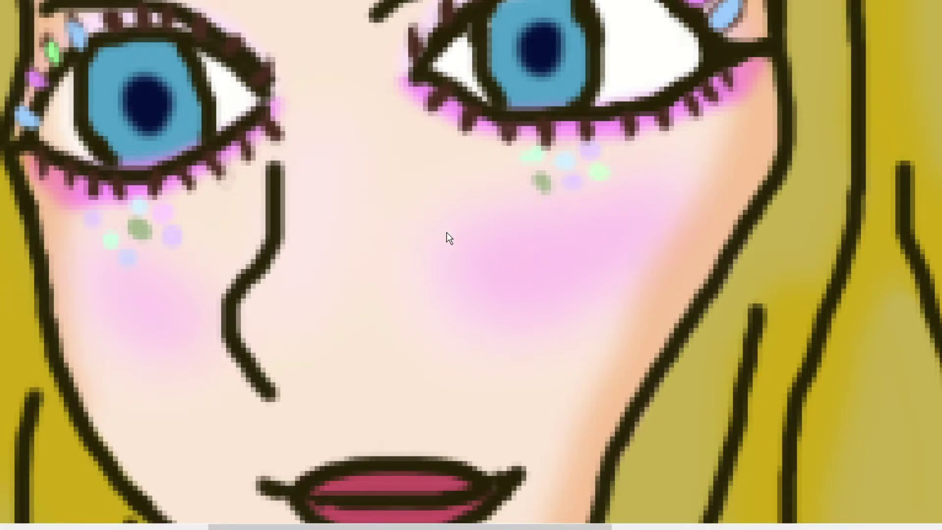
Step: Apply the brighter variation to the pastel dots beneath both eyes and recolour the outermost lavender dot beneath the left eye olive green
{"action": "key", "text": "ctrl+shift+z"}
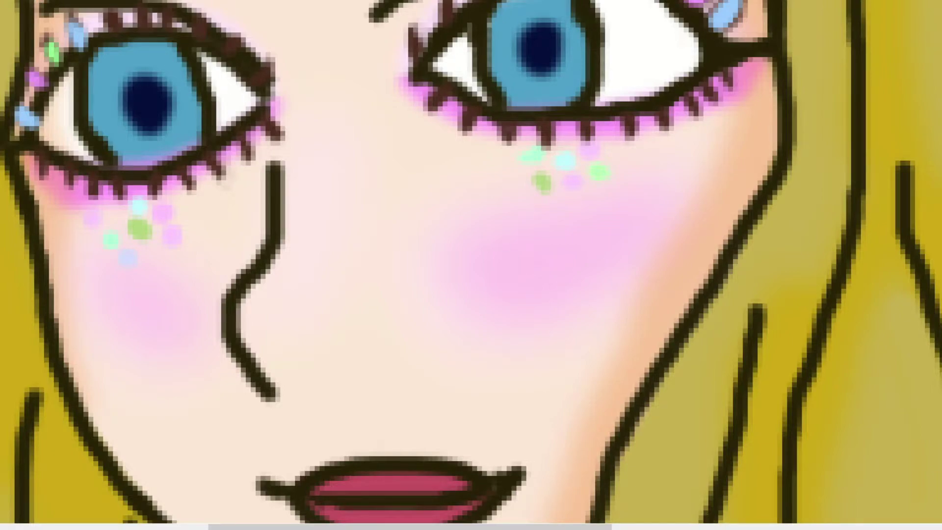
{"action": "key", "text": "ctrl+plus"}
{"action": "key", "text": "ctrl+plus"}
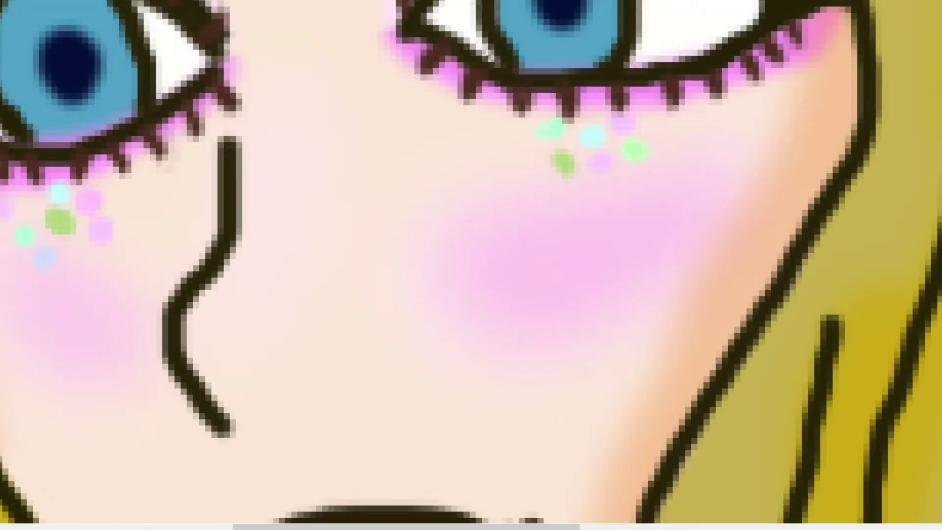
{"action": "left_click_drag", "start_coordinate": [389, 520], "coordinate": [721, 516]}
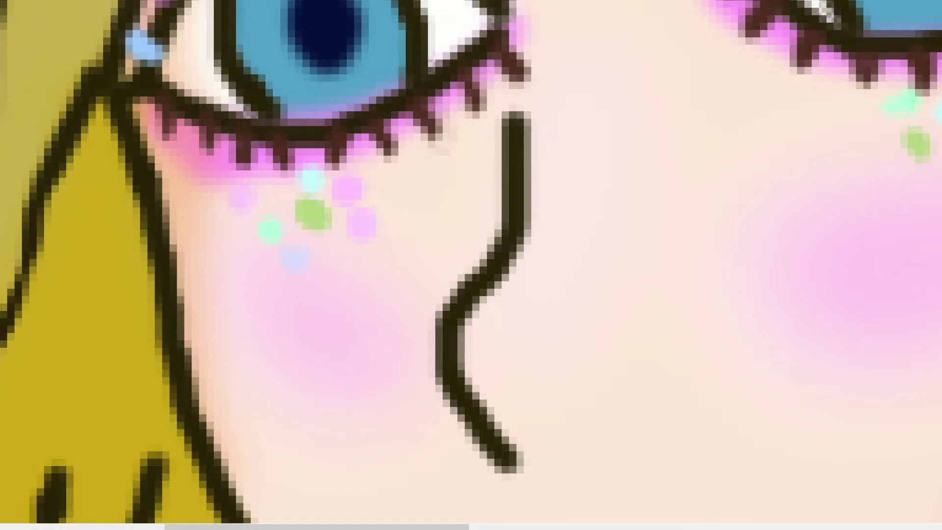
{"action": "mouse_move", "coordinate": [253, 214]}
{"action": "left_mouse_down"}
{"action": "mouse_move", "coordinate": [240, 196]}
{"action": "mouse_move", "coordinate": [245, 202]}
{"action": "mouse_move", "coordinate": [249, 191]}
{"action": "left_mouse_up"}
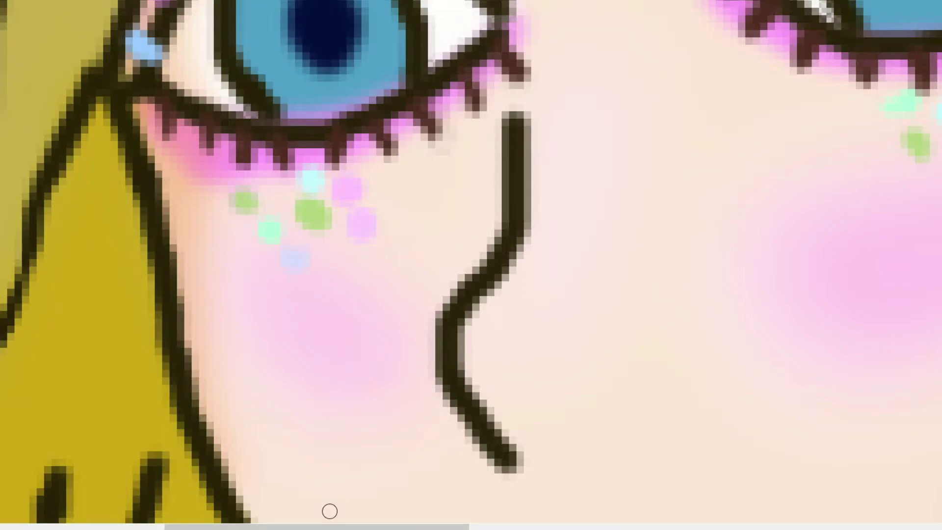
Step: Recolour the lavender dot beside the pale blue dot beneath the left eye light green, matching the green in the right eye's cluster
{"action": "left_click_drag", "start_coordinate": [330, 520], "coordinate": [475, 517]}
{"action": "scroll", "coordinate": [498, 507], "scroll_direction": "down", "scroll_amount": 2}
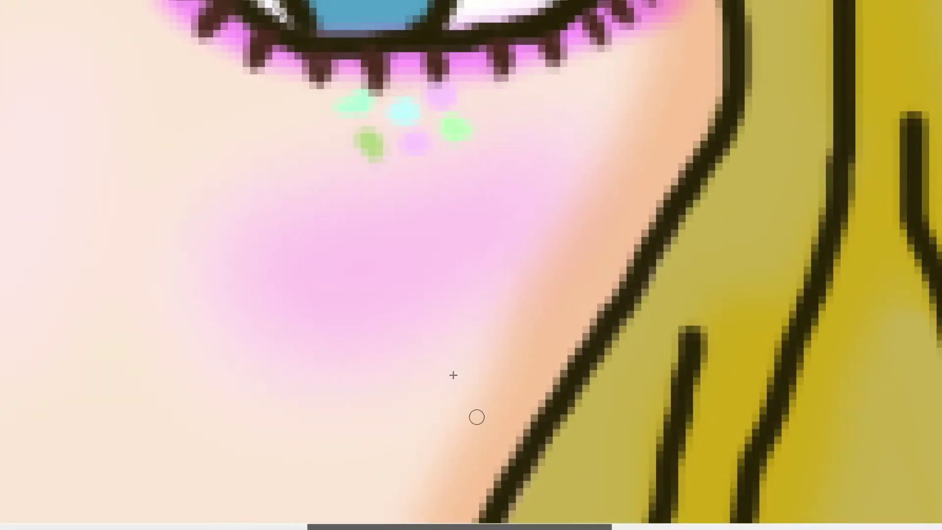
{"action": "scroll", "coordinate": [399, 233], "scroll_direction": "up", "scroll_amount": 2}
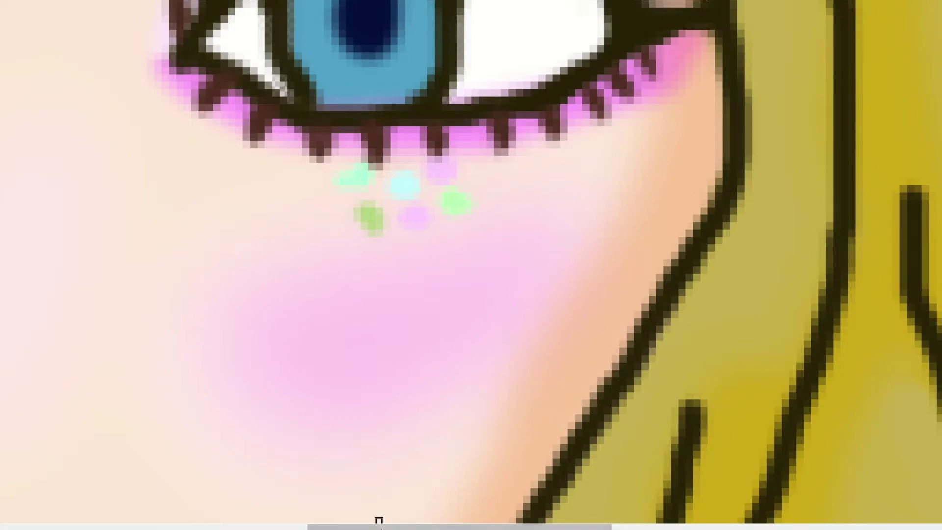
{"action": "left_click_drag", "start_coordinate": [376, 525], "coordinate": [221, 528]}
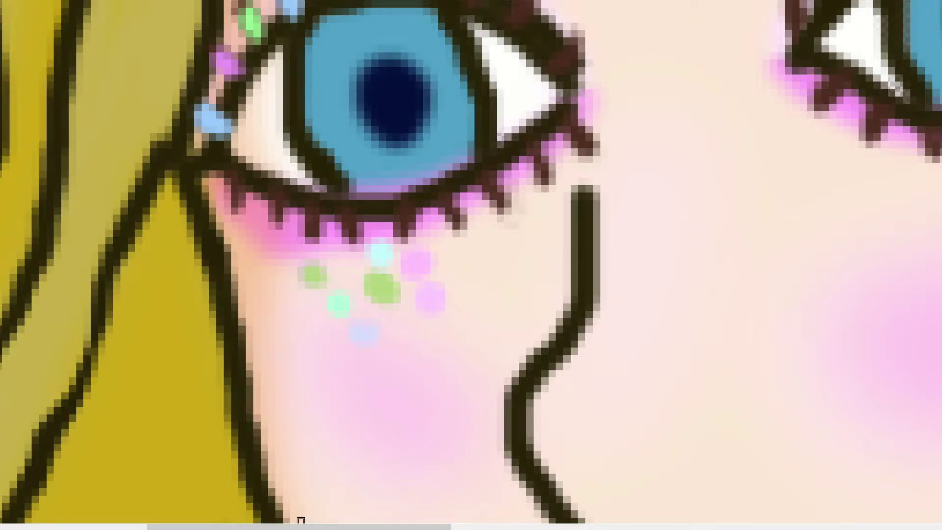
{"action": "left_click_drag", "start_coordinate": [301, 524], "coordinate": [479, 521]}
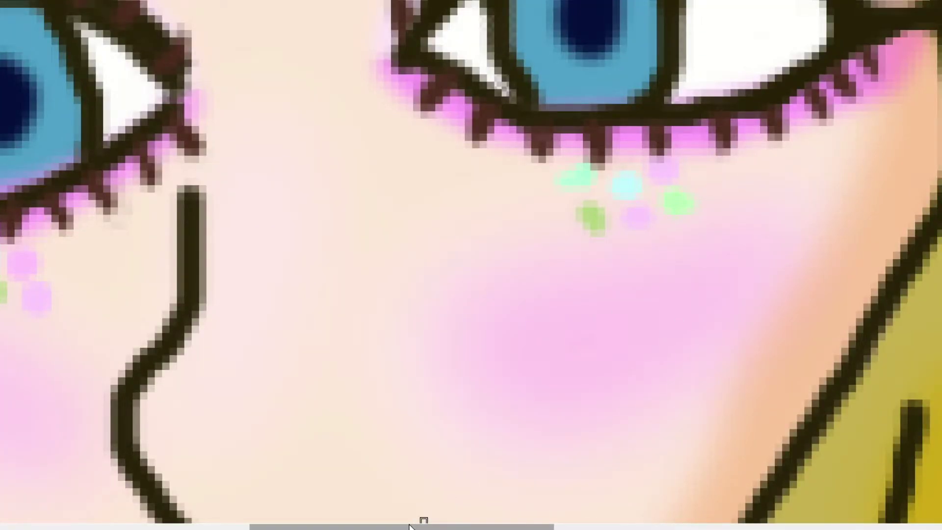
{"action": "left_click_drag", "start_coordinate": [405, 527], "coordinate": [299, 525]}
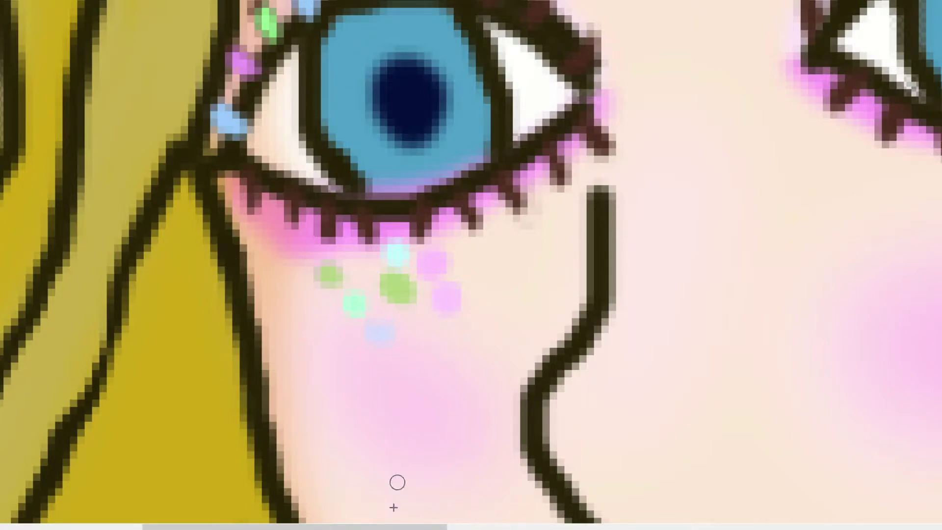
{"action": "left_click_drag", "start_coordinate": [402, 525], "coordinate": [337, 524]}
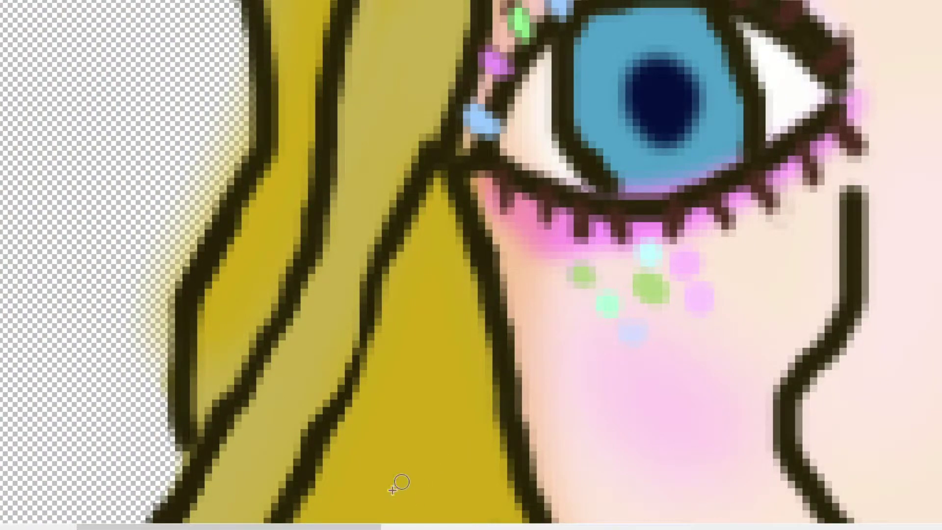
{"action": "left_click", "coordinate": [685, 265]}
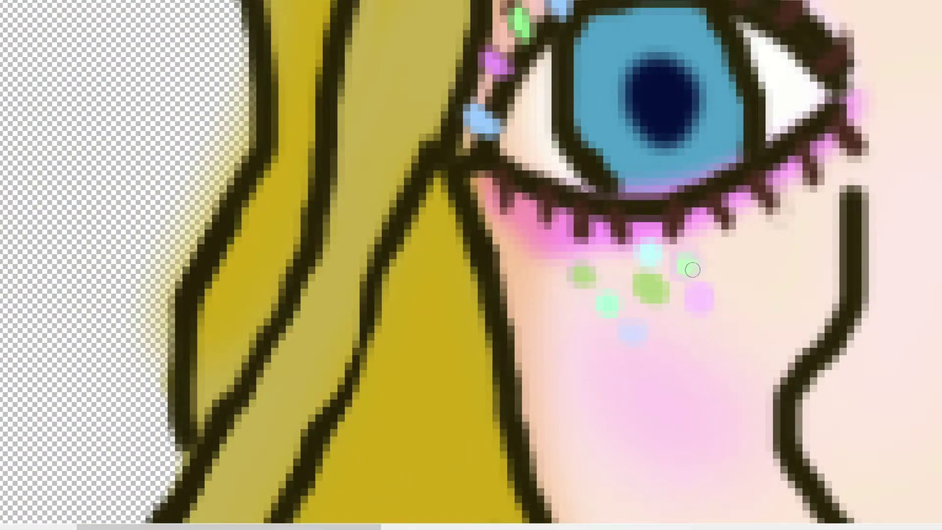
{"action": "left_click", "coordinate": [691, 267]}
Step: Recolour the upper lavender dot beneath the right eye olive green, matching the olive dots in the left eye's cluster
{"action": "mouse_move", "coordinate": [378, 526]}
{"action": "left_mouse_down"}
{"action": "mouse_move", "coordinate": [567, 525]}
{"action": "mouse_move", "coordinate": [396, 524]}
{"action": "left_mouse_up"}
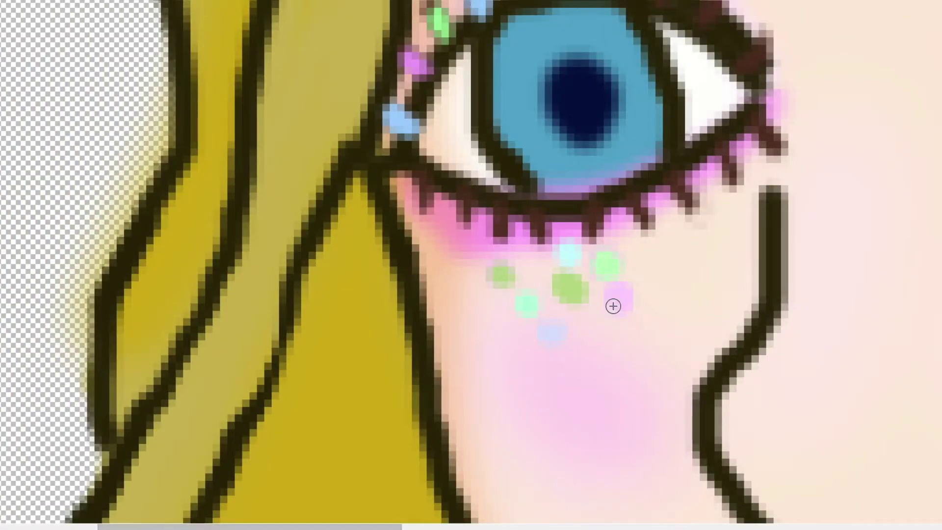
{"action": "left_click_drag", "start_coordinate": [377, 524], "coordinate": [395, 524]}
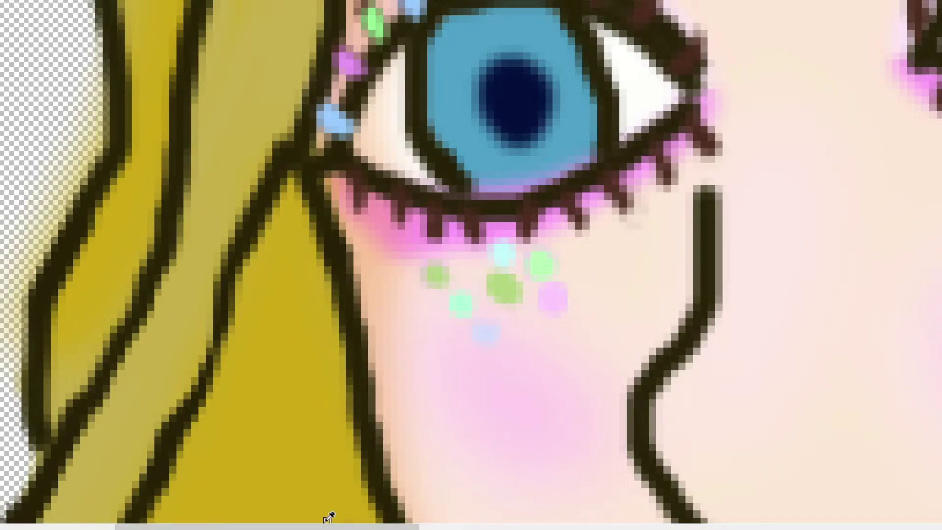
{"action": "left_click_drag", "start_coordinate": [326, 525], "coordinate": [362, 521]}
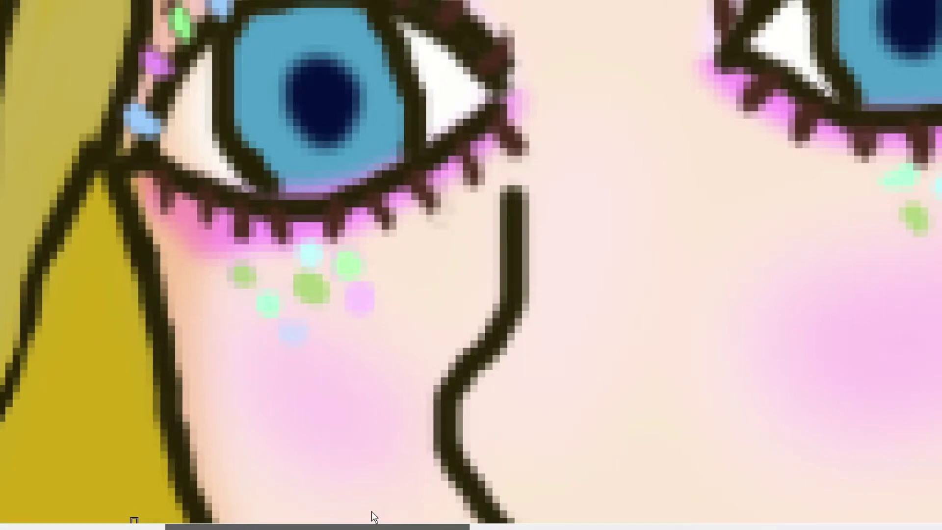
{"action": "scroll", "coordinate": [281, 285], "scroll_direction": "right", "scroll_amount": 1}
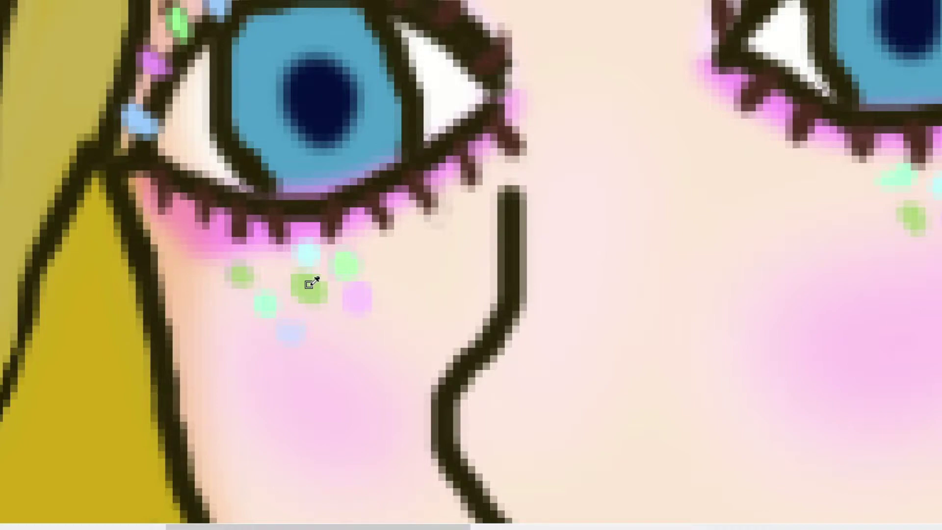
{"action": "left_click_drag", "start_coordinate": [391, 526], "coordinate": [559, 526]}
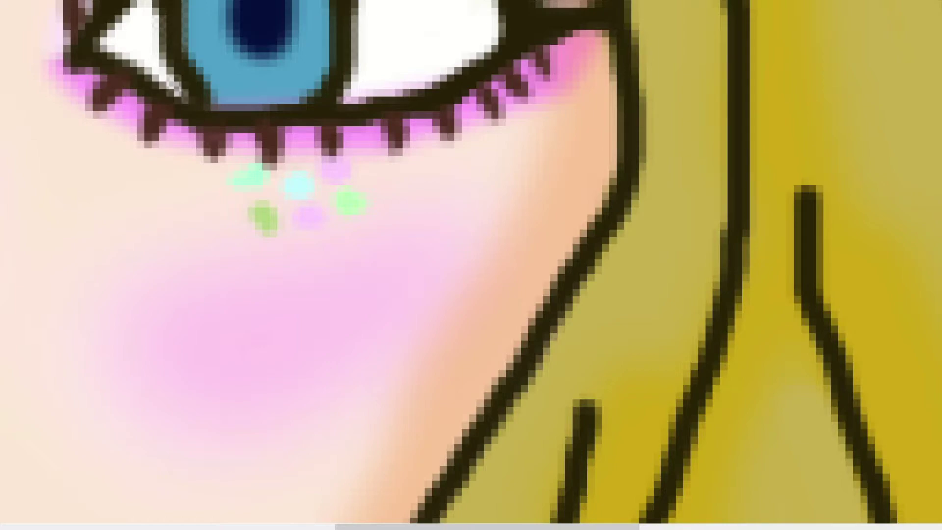
{"action": "left_click", "coordinate": [336, 169]}
{"action": "left_click", "coordinate": [331, 167]}
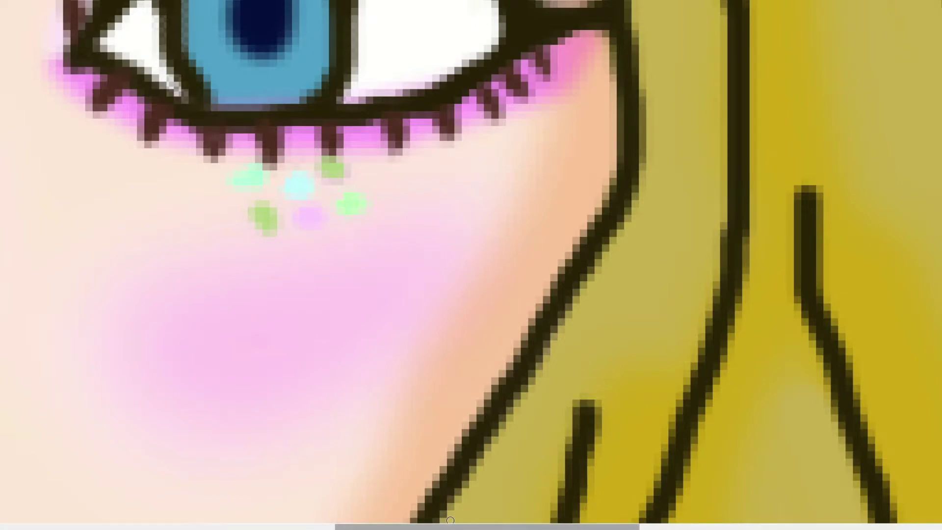
Step: Trim the edges of the central olive green, light green and lavender dots beneath the left eye to make them smaller
{"action": "scroll", "coordinate": [302, 285], "scroll_direction": "left", "scroll_amount": 10}
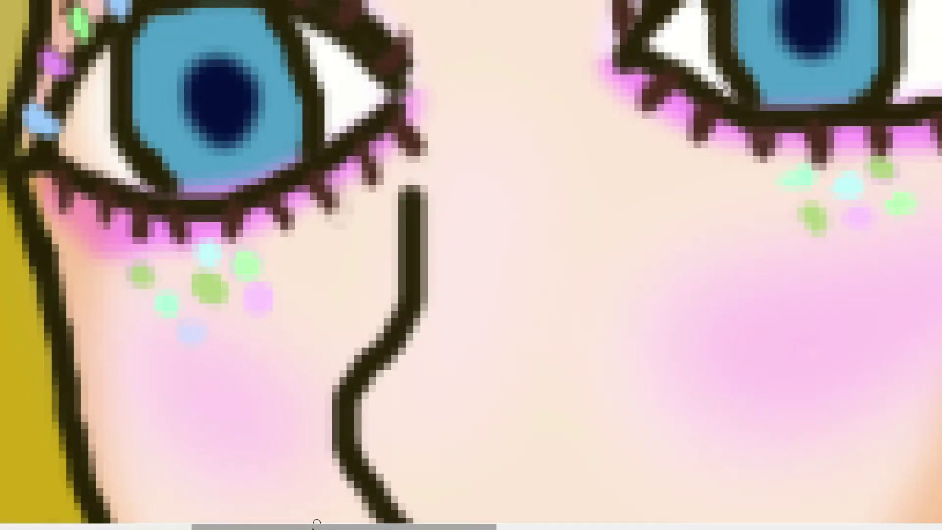
{"action": "left_click_drag", "start_coordinate": [316, 527], "coordinate": [284, 527]}
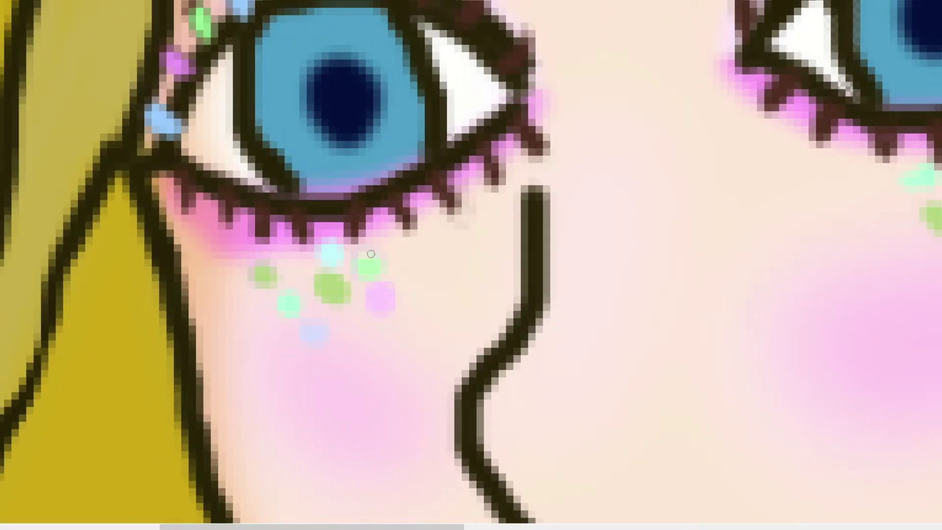
{"action": "mouse_move", "coordinate": [354, 279]}
{"action": "left_mouse_down"}
{"action": "mouse_move", "coordinate": [324, 276]}
{"action": "mouse_move", "coordinate": [314, 292]}
{"action": "mouse_move", "coordinate": [321, 312]}
{"action": "mouse_move", "coordinate": [328, 304]}
{"action": "left_mouse_up"}
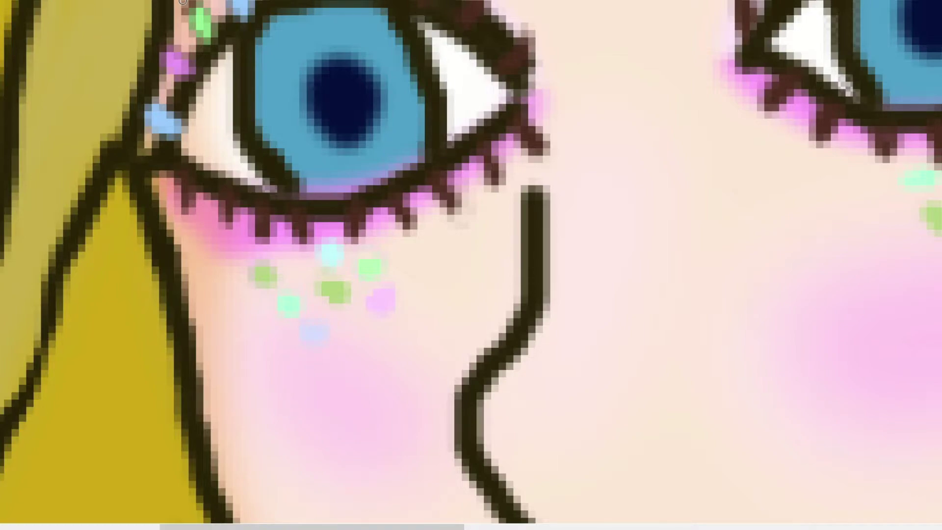
Step: Examine the whole portrait and then the face, comparing the dot clusters and lash accents around both eyes
{"action": "key", "text": "ctrl+0"}
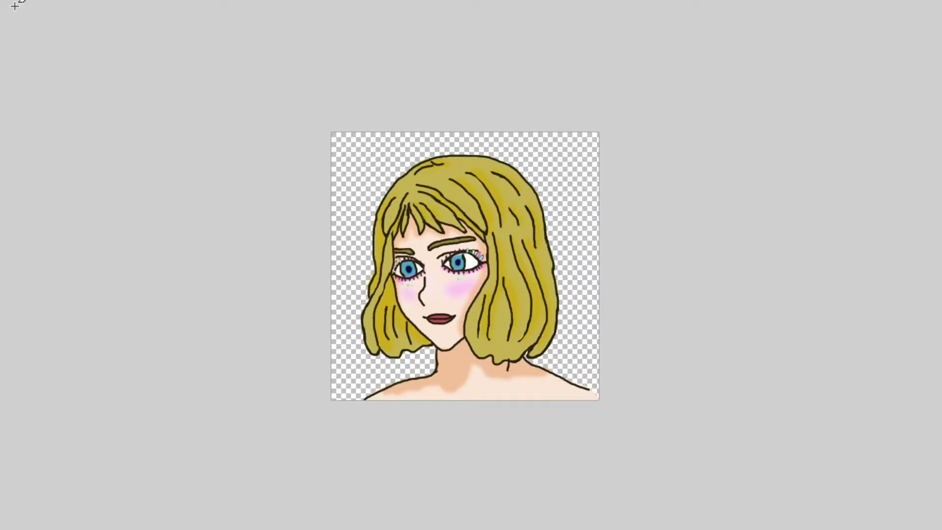
{"action": "key", "text": "ctrl+plus"}
{"action": "key", "text": "ctrl+plus"}
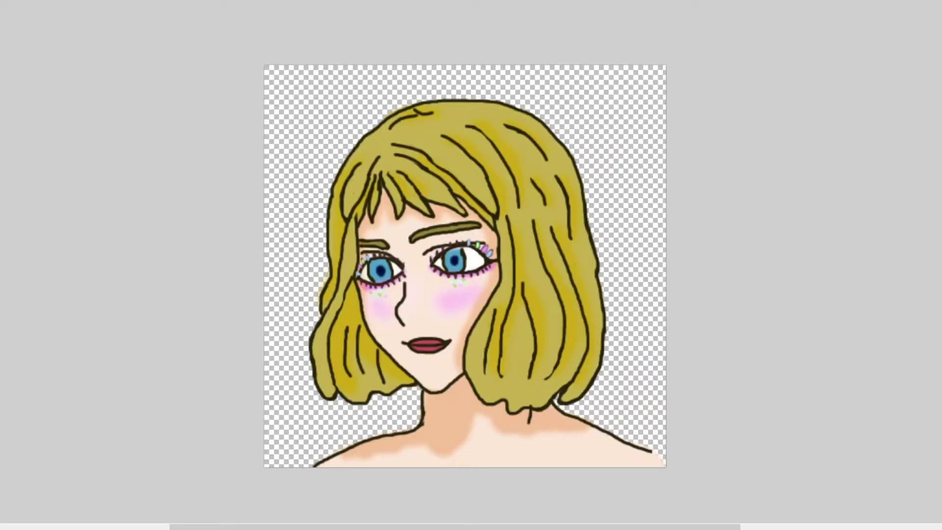
{"action": "key", "text": "ctrl+plus"}
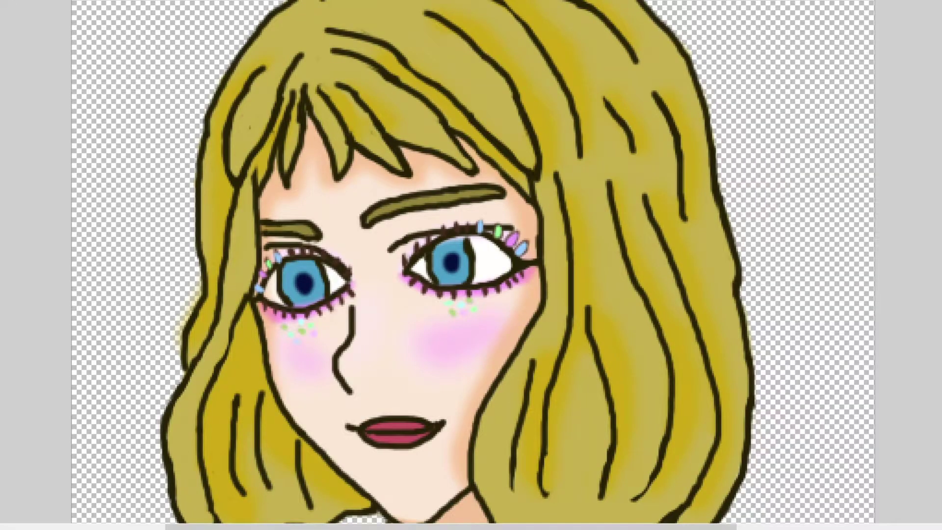
{"action": "key", "text": "ctrl+plus"}
{"action": "key", "text": "ctrl+plus"}
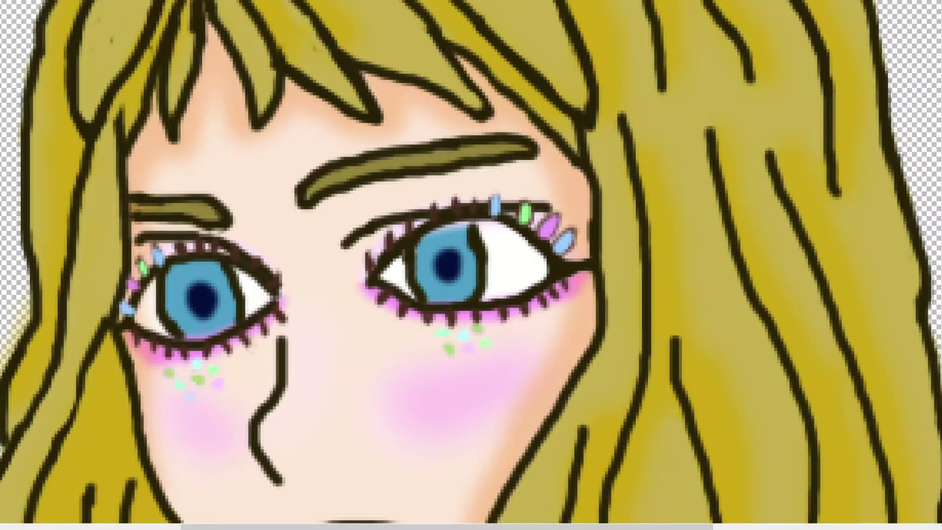
{"action": "key", "text": "ctrl+plus"}
{"action": "scroll", "coordinate": [321, 84], "scroll_direction": "down", "scroll_amount": 3}
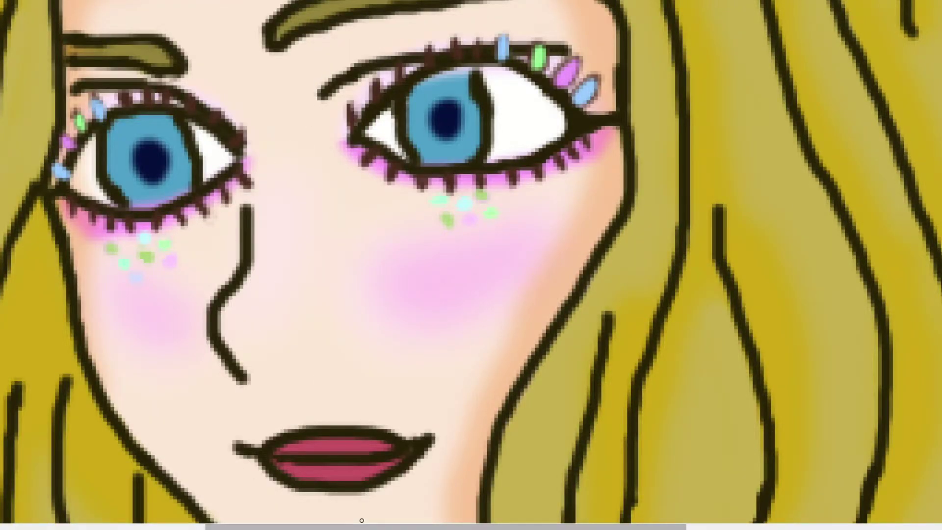
{"action": "scroll", "coordinate": [415, 520], "scroll_direction": "left", "scroll_amount": 2}
{"action": "scroll", "coordinate": [415, 519], "scroll_direction": "left", "scroll_amount": 3}
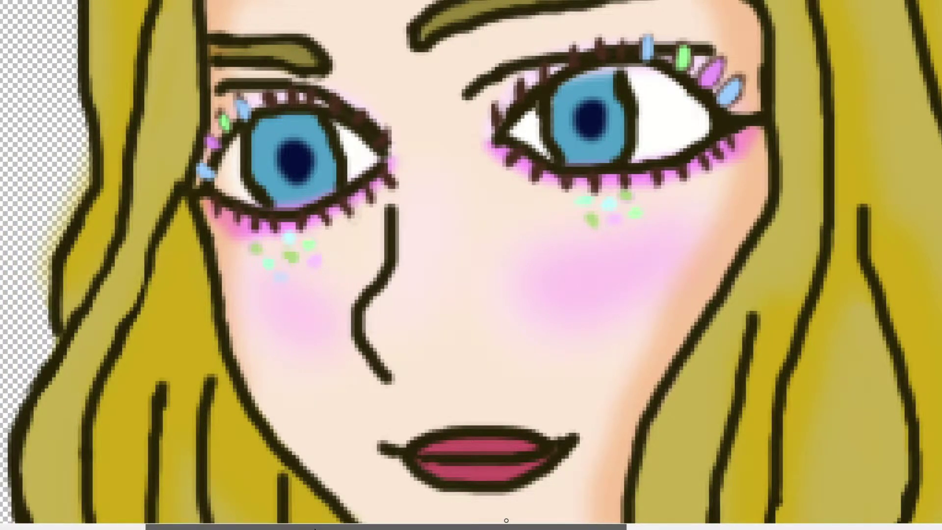
{"action": "scroll", "coordinate": [506, 520], "scroll_direction": "left", "scroll_amount": 1}
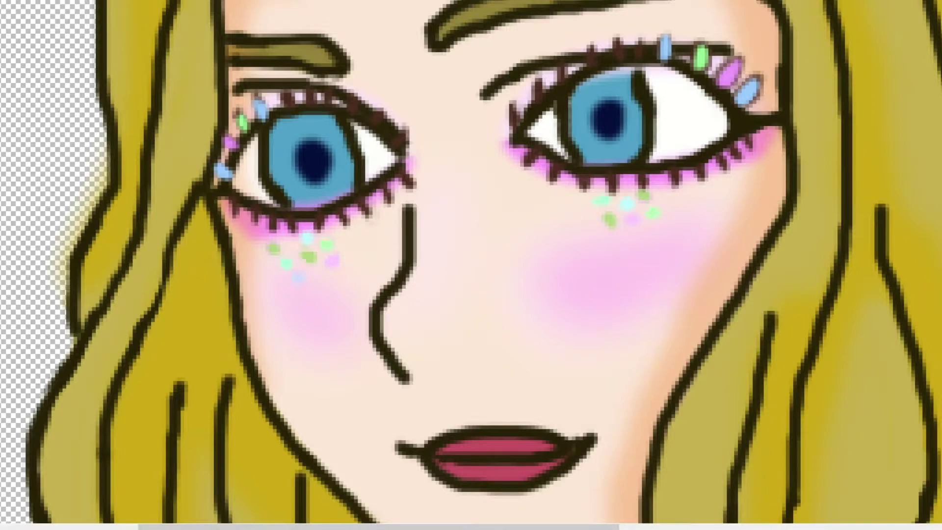
Step: Refine the pastel dots beneath both eyes into smaller, more irregular shapes
{"action": "key", "text": "ctrl+plus"}
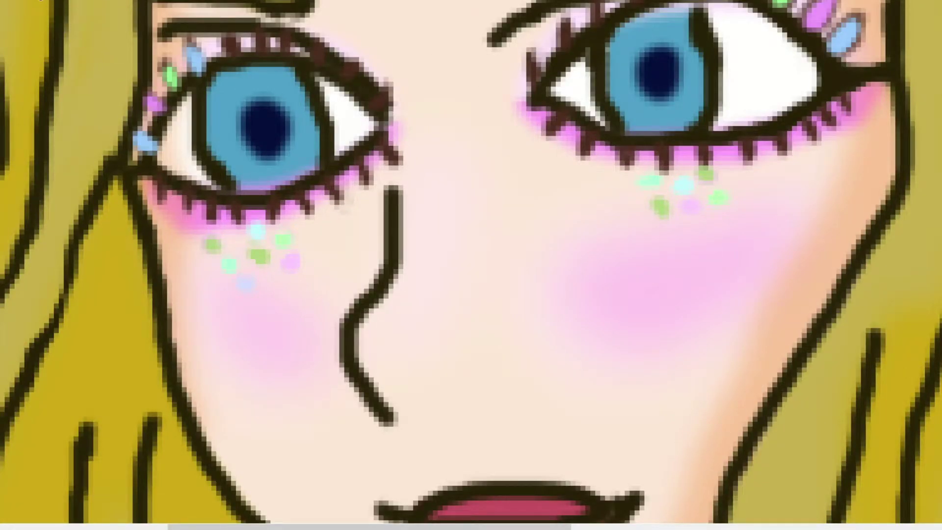
{"action": "key", "text": "ctrl+plus"}
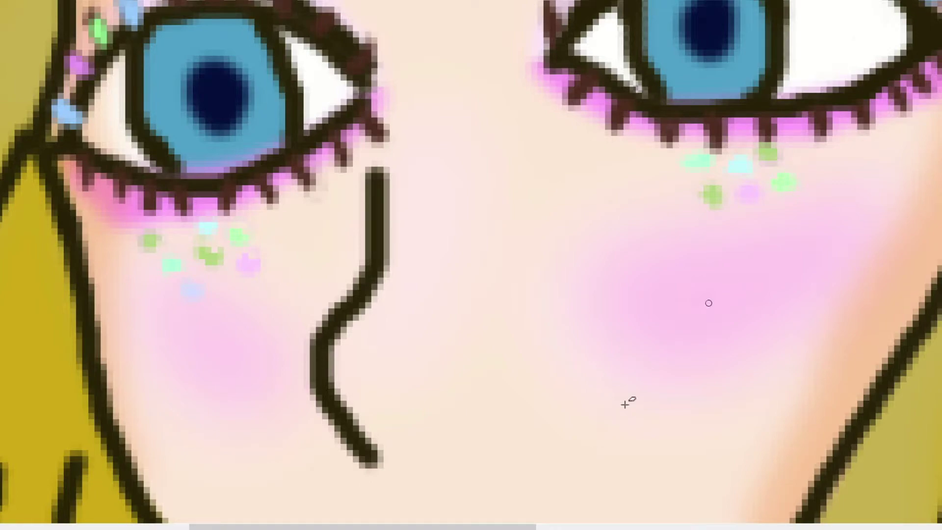
{"action": "left_click_drag", "start_coordinate": [514, 521], "coordinate": [474, 521]}
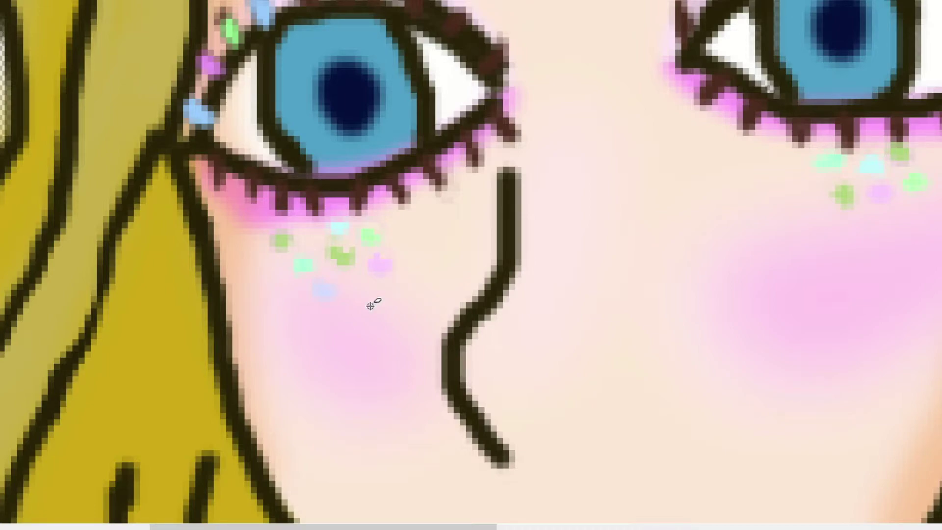
Step: Add a lavender dot at the inner end and a small pale dot at the outer end of the cluster beneath the right eye
{"action": "left_click_drag", "start_coordinate": [336, 520], "coordinate": [405, 521]}
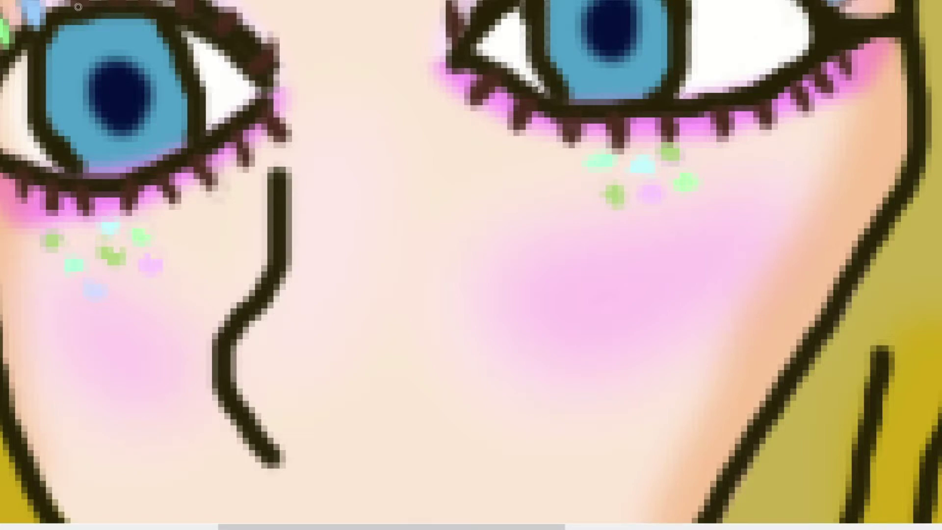
{"action": "left_click", "coordinate": [650, 194]}
{"action": "left_click", "coordinate": [579, 192]}
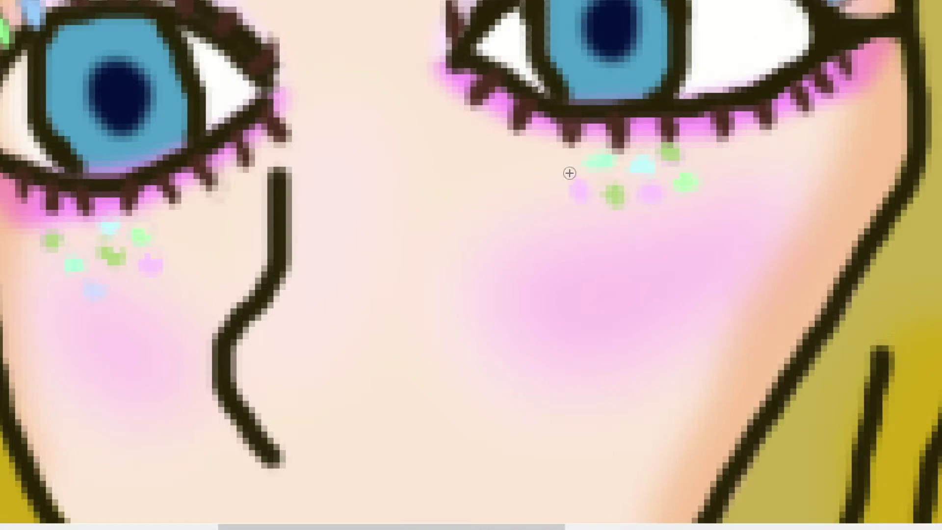
{"action": "left_click_drag", "start_coordinate": [511, 526], "coordinate": [426, 528]}
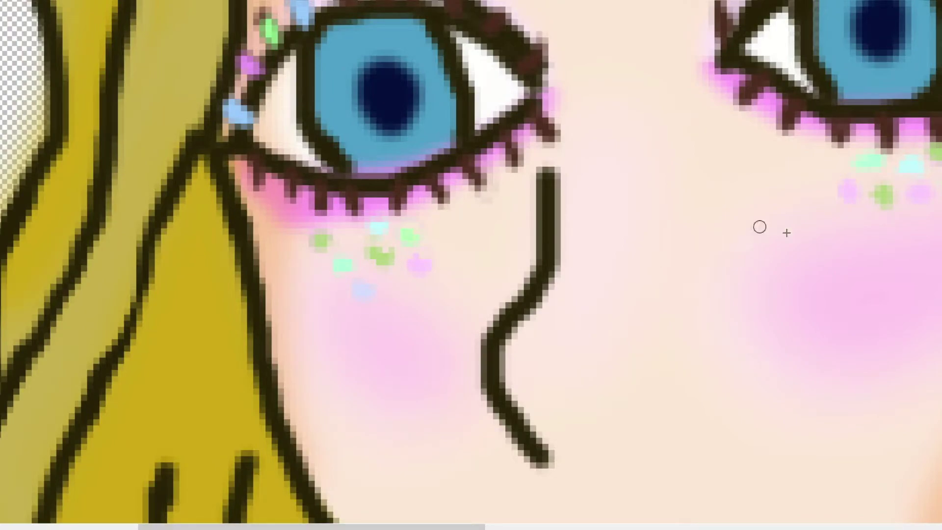
{"action": "left_click", "coordinate": [602, 526]}
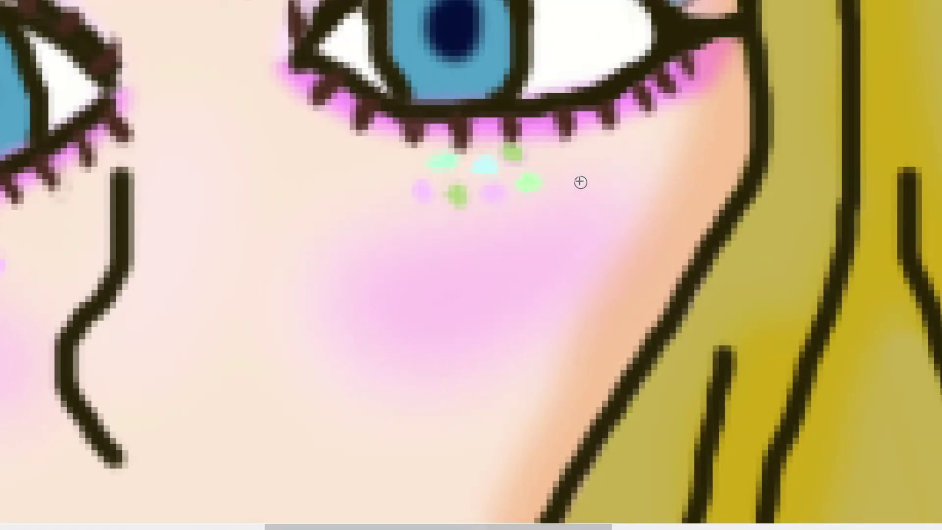
{"action": "left_click", "coordinate": [557, 165]}
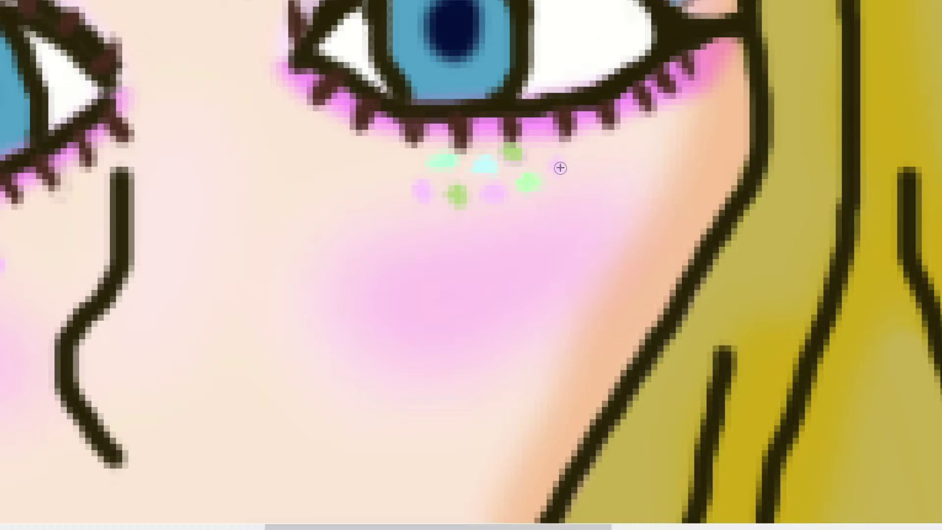
Step: Add a lavender dot at the outer end of the pastel dot cluster beneath the left eye
{"action": "left_click_drag", "start_coordinate": [458, 527], "coordinate": [330, 504]}
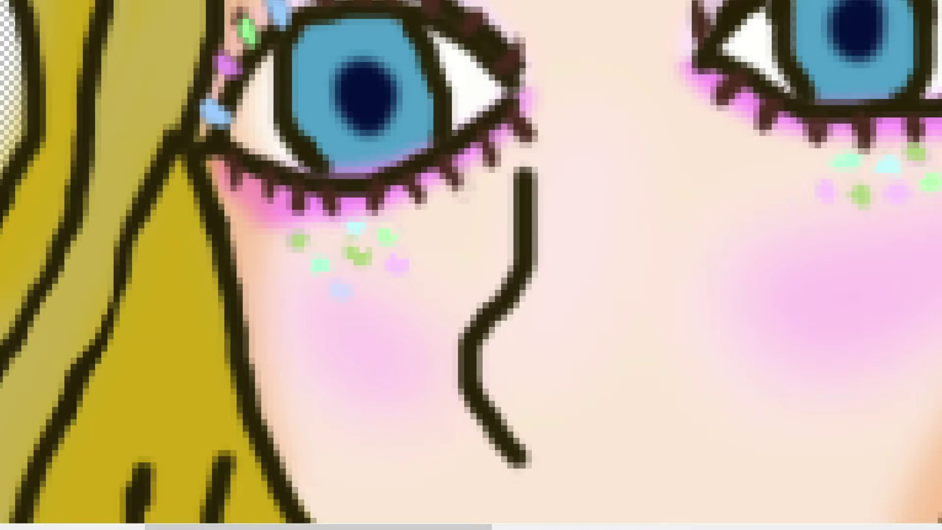
{"action": "left_click", "coordinate": [293, 279]}
{"action": "key", "text": "ctrl+z"}
{"action": "left_click", "coordinate": [283, 267]}
{"action": "key", "text": "ctrl+z"}
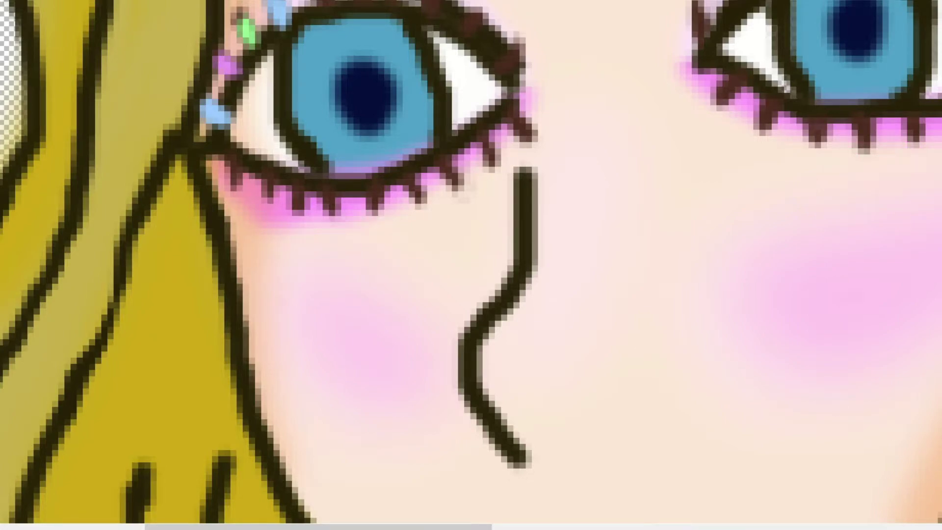
{"action": "key", "text": "ctrl+y"}
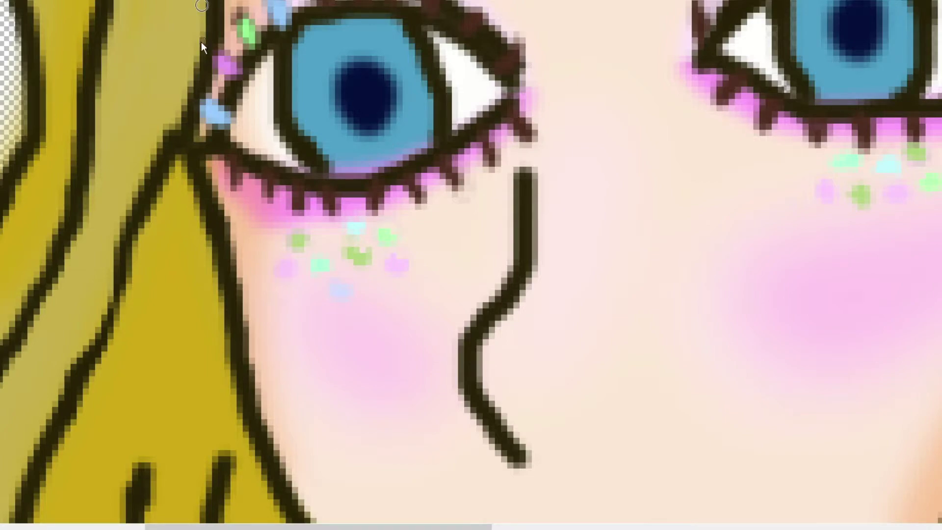
Step: Examine the whole portrait and then the face, checking the balance of the dot clusters beneath both eyes
{"action": "key", "text": "ctrl+f"}
{"action": "key", "text": "ctrl+0"}
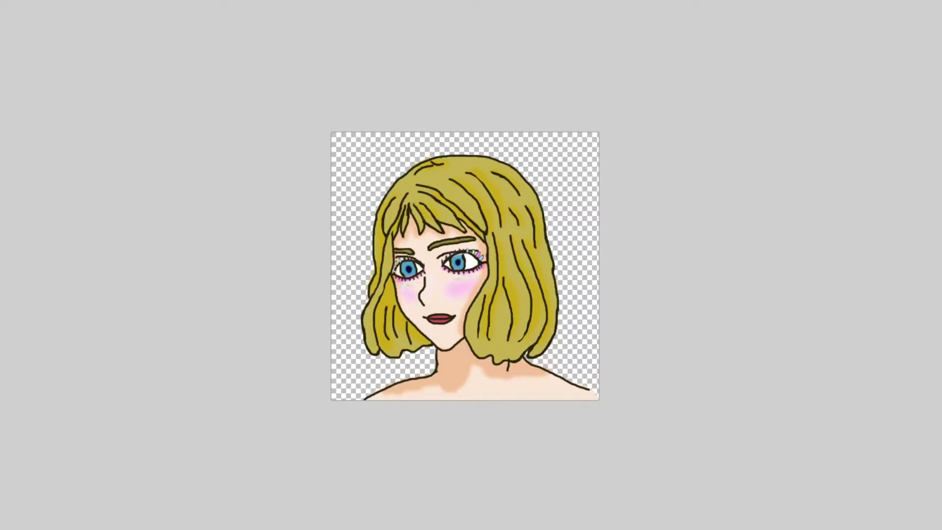
{"action": "key", "text": "ctrl+plus"}
{"action": "key", "text": "ctrl+plus"}
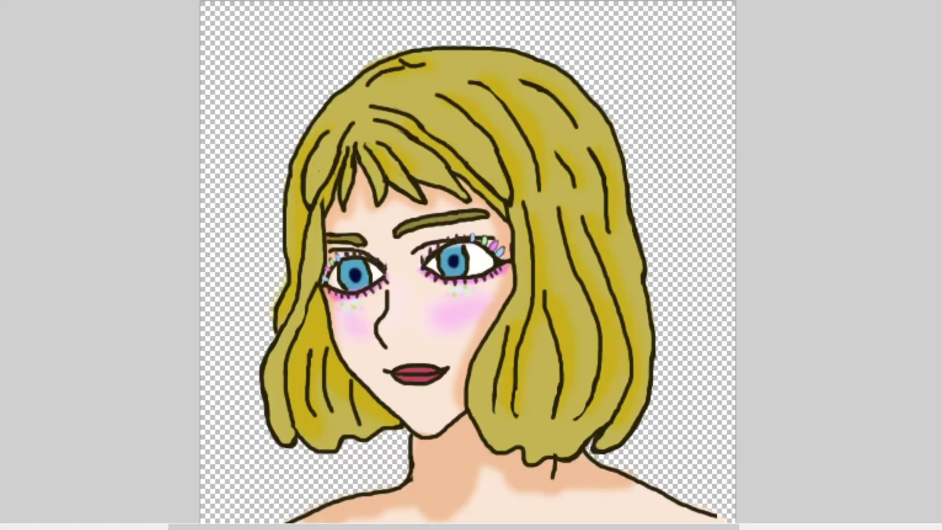
{"action": "key", "text": "ctrl+plus"}
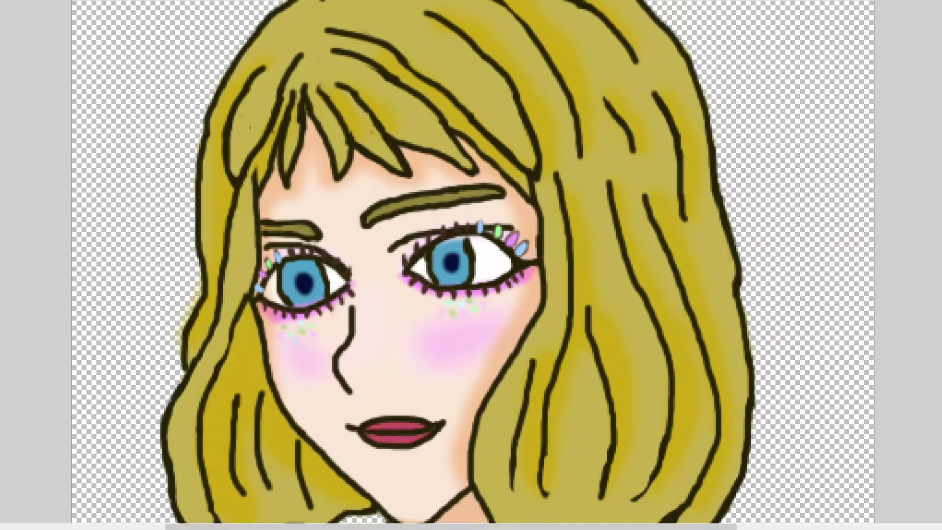
{"action": "key", "text": "ctrl+plus"}
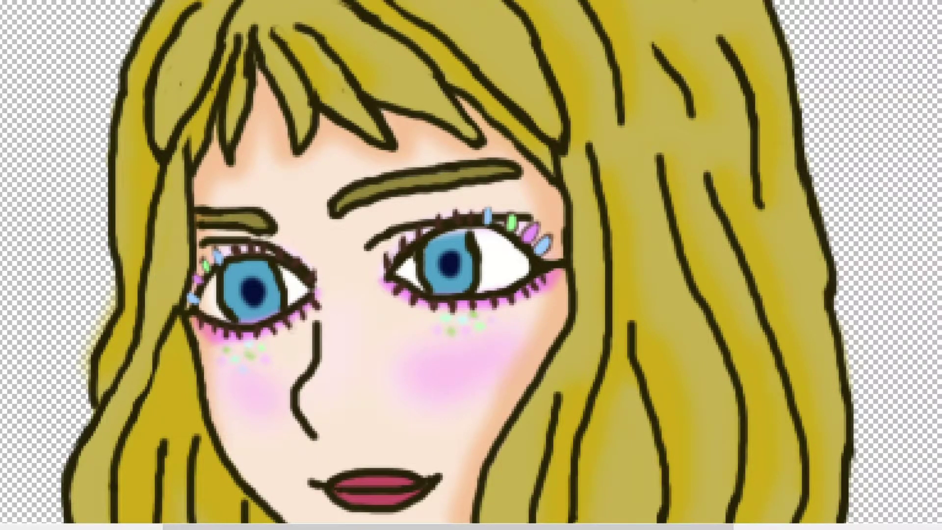
{"action": "key", "text": "ctrl+plus"}
{"action": "scroll", "coordinate": [345, 263], "scroll_direction": "down", "scroll_amount": 3}
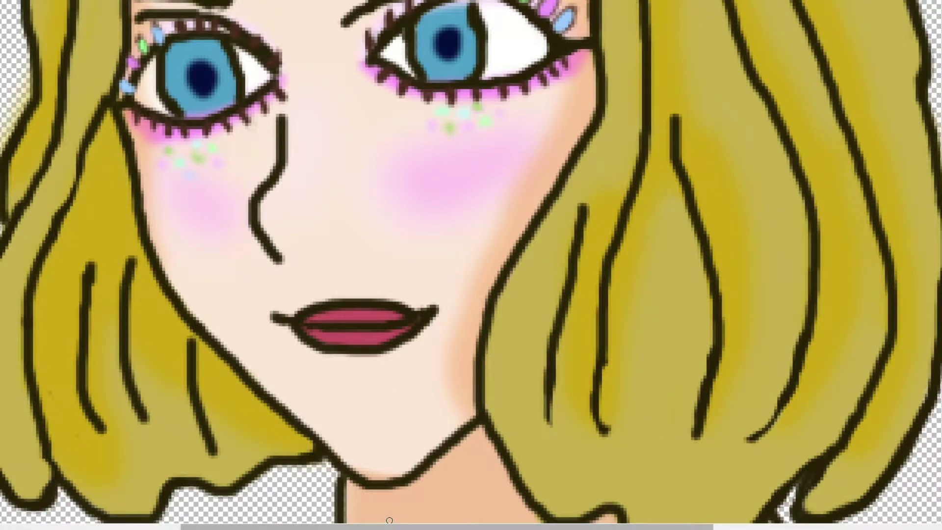
{"action": "scroll", "coordinate": [388, 520], "scroll_direction": "left", "scroll_amount": 3}
{"action": "scroll", "coordinate": [362, 448], "scroll_direction": "up", "scroll_amount": 3}
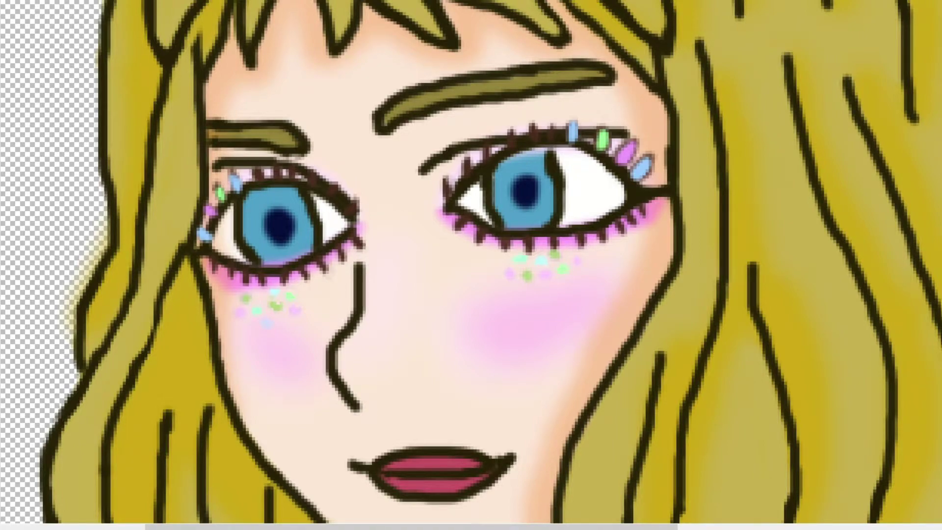
{"action": "key", "text": "ctrl+plus"}
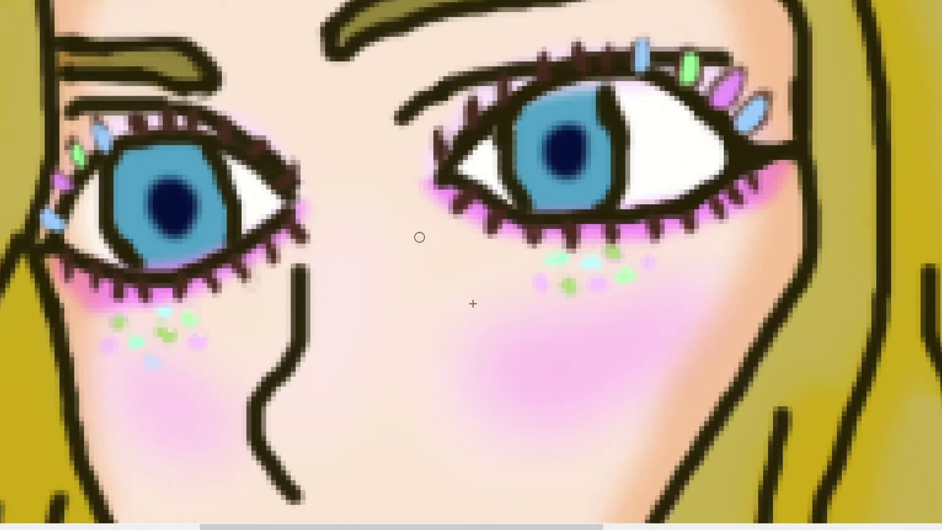
{"action": "scroll", "coordinate": [539, 511], "scroll_direction": "left", "scroll_amount": 2}
Step: Paint a grey swatch between the magenta and dark olive ones on the palette and dab grey centres into dots beneath the left eye
{"action": "left_click_drag", "start_coordinate": [539, 510], "coordinate": [822, 508]}
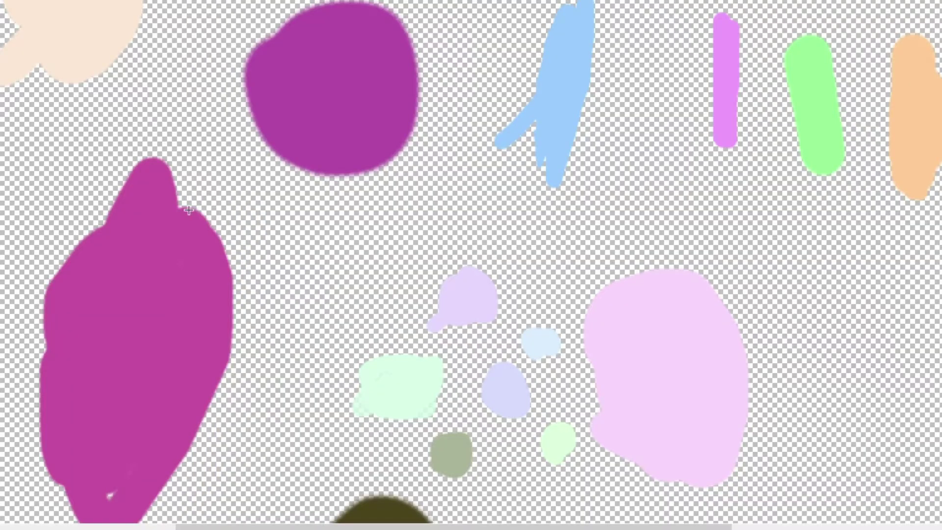
{"action": "scroll", "coordinate": [471, 265], "scroll_direction": "up", "scroll_amount": 3}
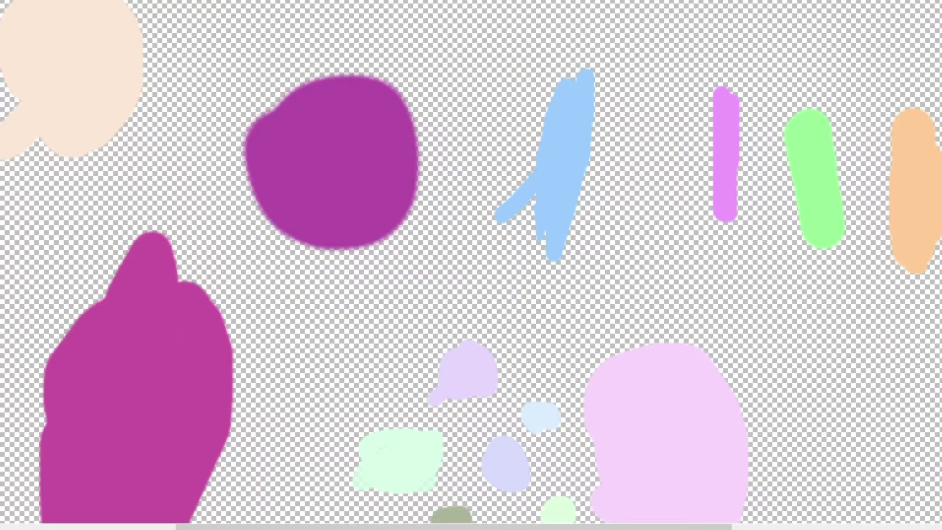
{"action": "scroll", "coordinate": [296, 273], "scroll_direction": "down", "scroll_amount": 6}
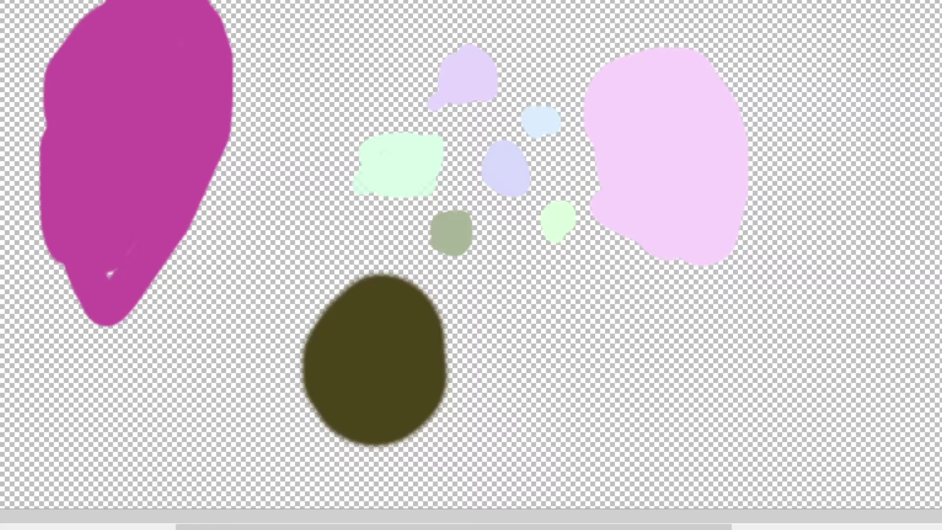
{"action": "left_click_drag", "start_coordinate": [244, 314], "coordinate": [230, 314]}
{"action": "mouse_move", "coordinate": [212, 292]}
{"action": "left_mouse_down"}
{"action": "mouse_move", "coordinate": [231, 301]}
{"action": "mouse_move", "coordinate": [185, 323]}
{"action": "left_mouse_up"}
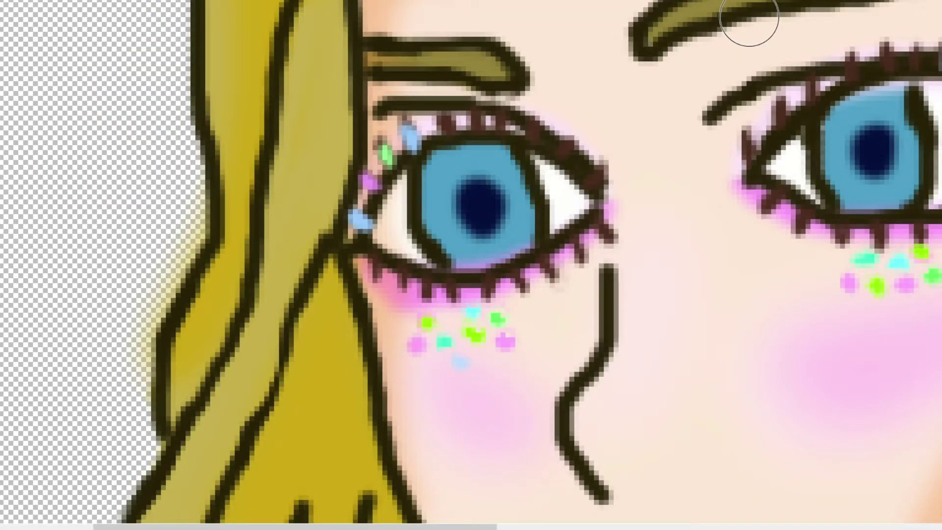
{"action": "key", "text": "ctrl+plus"}
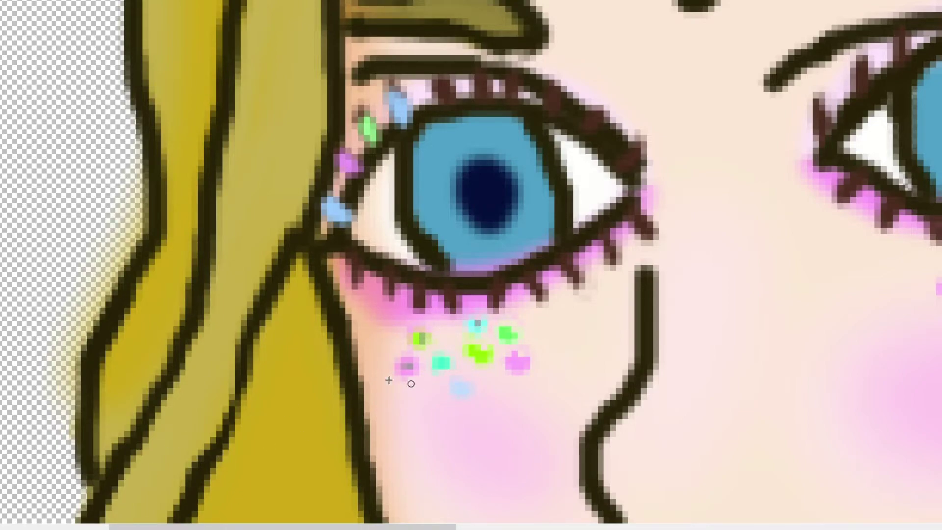
{"action": "key", "text": "ctrl+minus"}
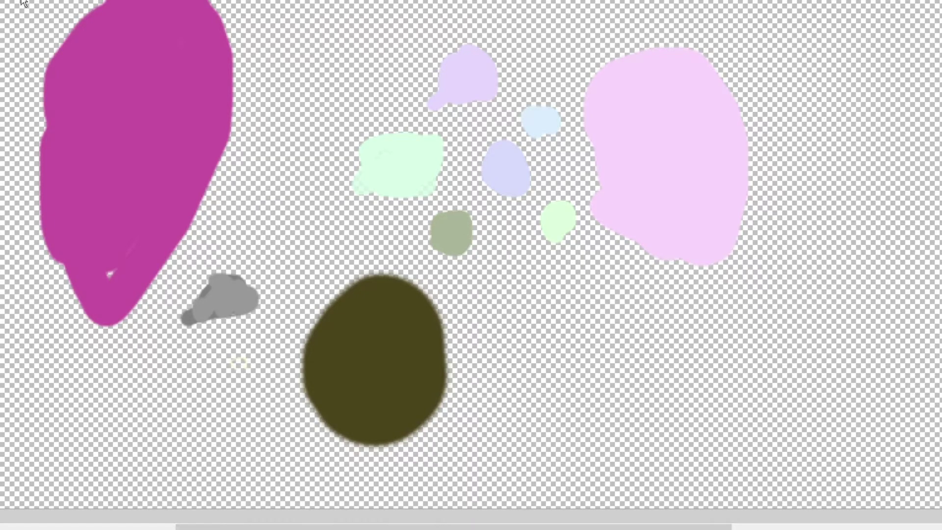
Step: Paint a pale yellow swatch below the grey one and dab pale yellow centres into the light green and pink dots beneath the left eye
{"action": "mouse_move", "coordinate": [248, 395]}
{"action": "left_mouse_down"}
{"action": "mouse_move", "coordinate": [260, 380]}
{"action": "mouse_move", "coordinate": [253, 396]}
{"action": "mouse_move", "coordinate": [263, 387]}
{"action": "mouse_move", "coordinate": [254, 381]}
{"action": "left_mouse_up"}
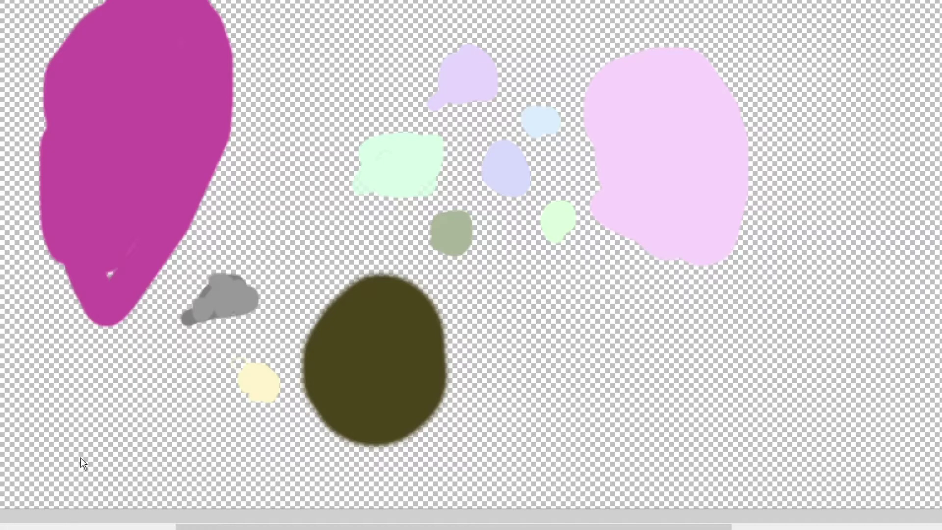
{"action": "mouse_move", "coordinate": [247, 387]}
{"action": "left_mouse_down"}
{"action": "mouse_move", "coordinate": [254, 391]}
{"action": "mouse_move", "coordinate": [258, 370]}
{"action": "left_mouse_up"}
{"action": "mouse_move", "coordinate": [248, 378]}
{"action": "left_mouse_down"}
{"action": "mouse_move", "coordinate": [259, 400]}
{"action": "mouse_move", "coordinate": [253, 375]}
{"action": "left_mouse_up"}
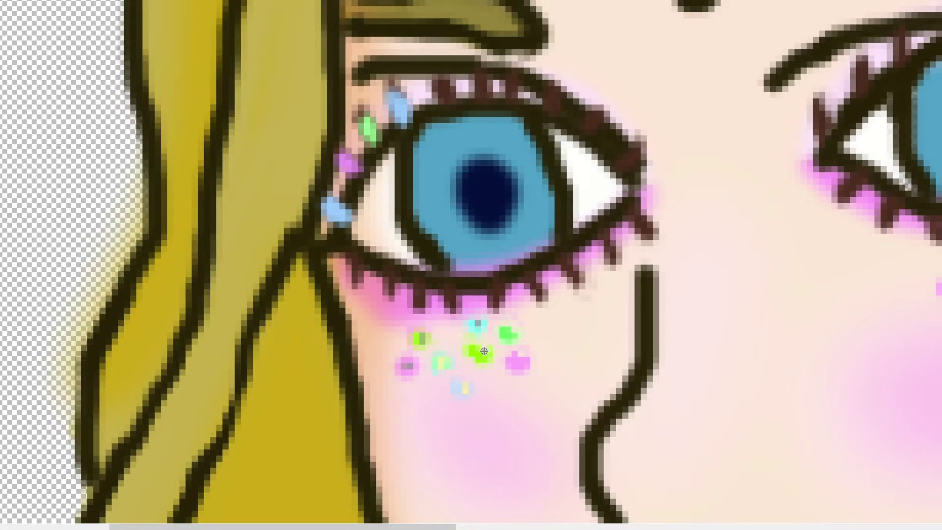
{"action": "left_click", "coordinate": [508, 335]}
{"action": "left_click", "coordinate": [520, 364]}
Step: Dab small grey and pale yellow centres into the pink, teal, cyan and green dots beneath the right eye
{"action": "left_click_drag", "start_coordinate": [444, 517], "coordinate": [563, 516]}
{"action": "left_click", "coordinate": [545, 291]}
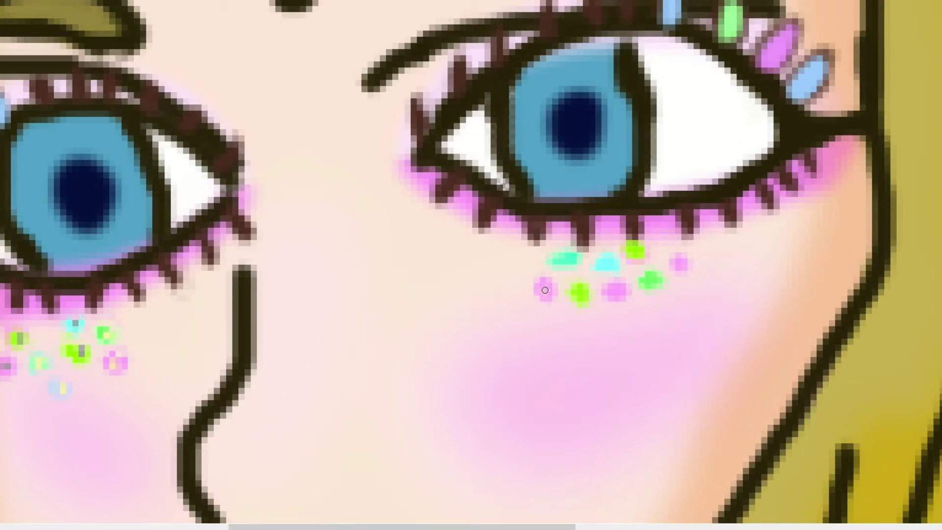
{"action": "left_click", "coordinate": [571, 263]}
{"action": "left_click", "coordinate": [583, 295]}
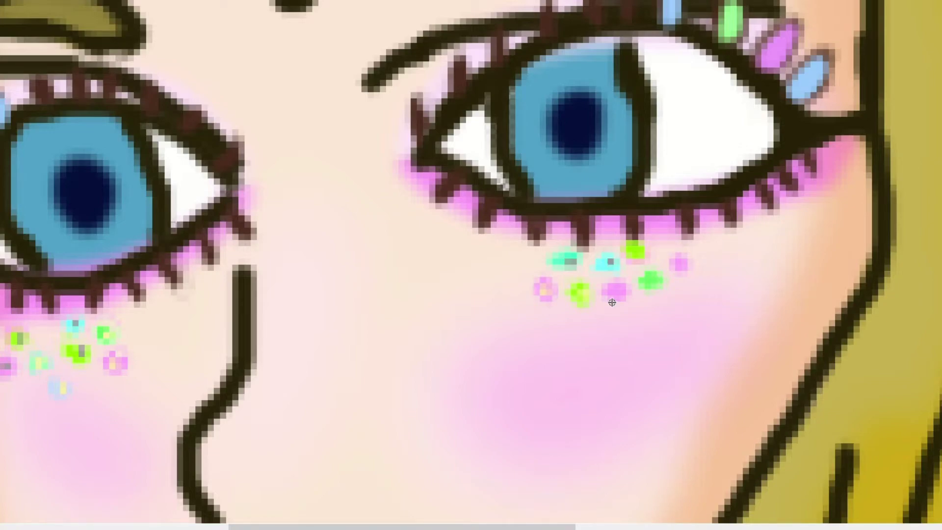
{"action": "left_click", "coordinate": [607, 262]}
{"action": "left_click", "coordinate": [616, 292]}
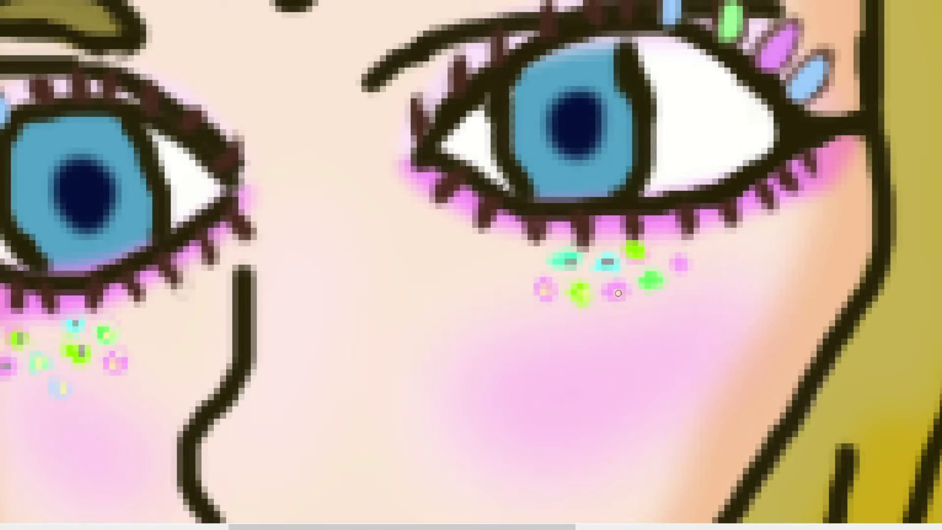
{"action": "left_click", "coordinate": [635, 255]}
{"action": "left_click", "coordinate": [652, 280]}
{"action": "left_click", "coordinate": [683, 265]}
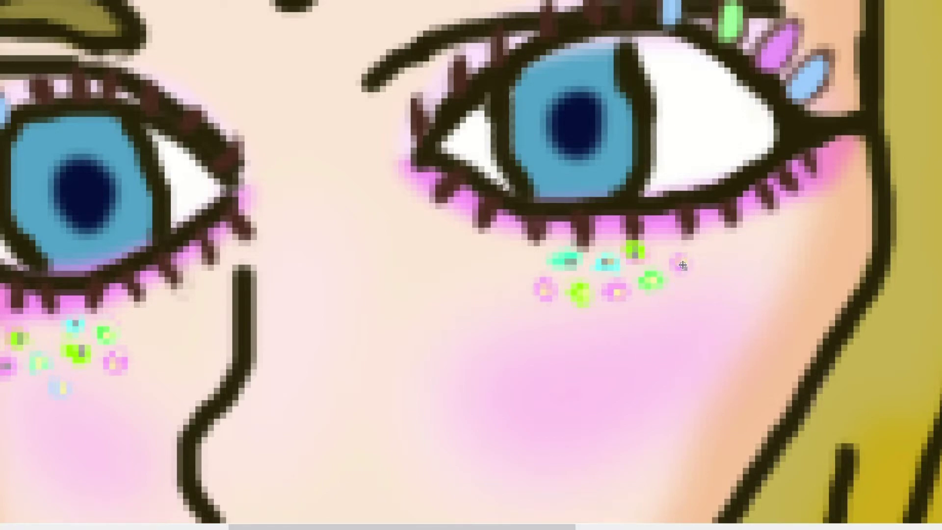
Step: Look over the dot clusters beneath both eyes and then the whole portrait to judge the highlighted centres
{"action": "left_click_drag", "start_coordinate": [522, 527], "coordinate": [412, 527]}
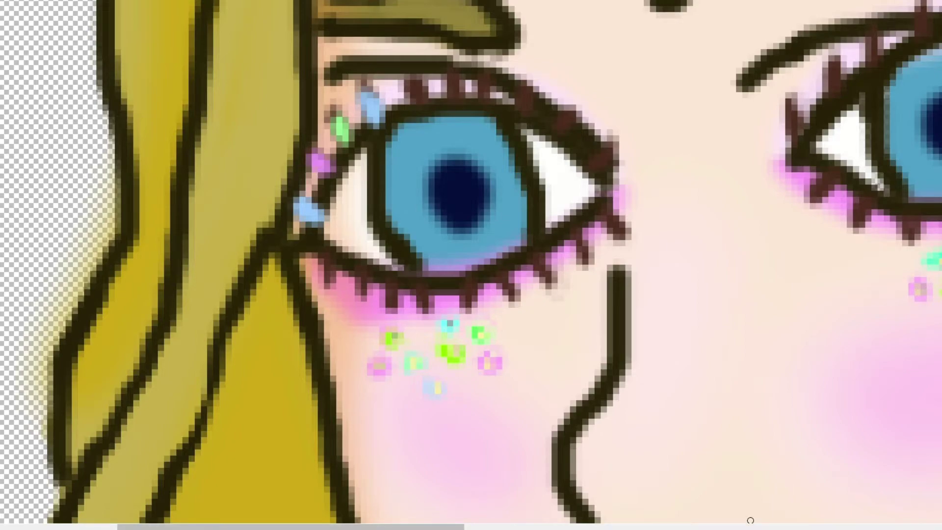
{"action": "left_click_drag", "start_coordinate": [748, 517], "coordinate": [490, 516]}
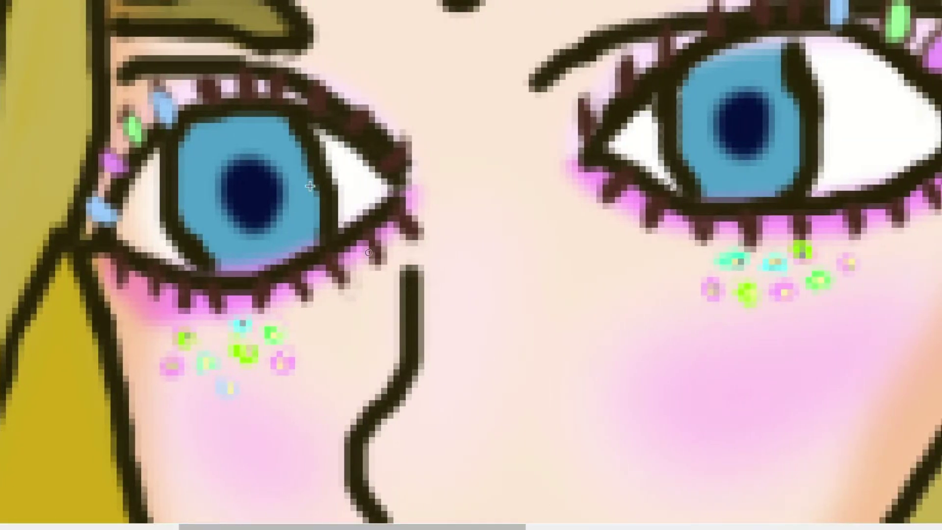
{"action": "key", "text": "ctrl+minus"}
{"action": "key", "text": "ctrl+minus"}
{"action": "key", "text": "ctrl+minus"}
{"action": "key", "text": "ctrl+minus"}
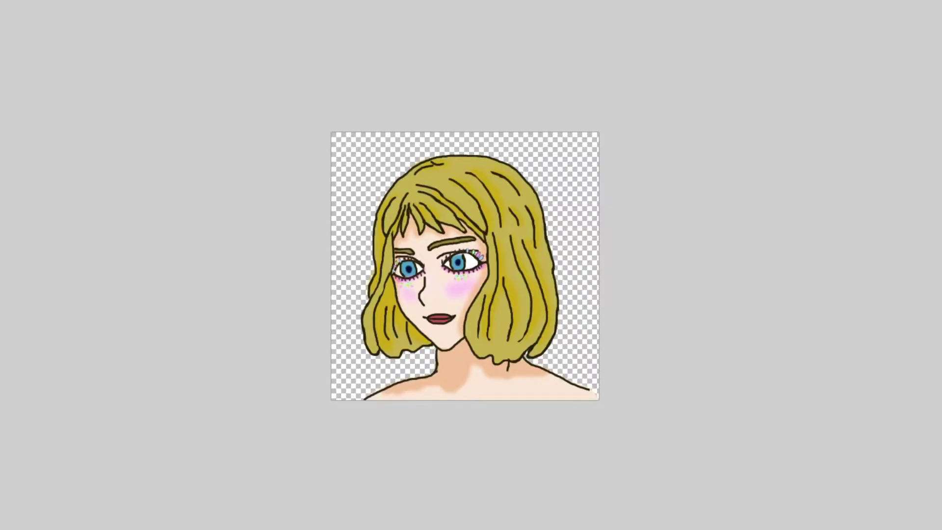
{"action": "key", "text": "ctrl+plus"}
{"action": "key", "text": "ctrl+plus"}
{"action": "key", "text": "ctrl+plus"}
{"action": "key", "text": "ctrl+plus"}
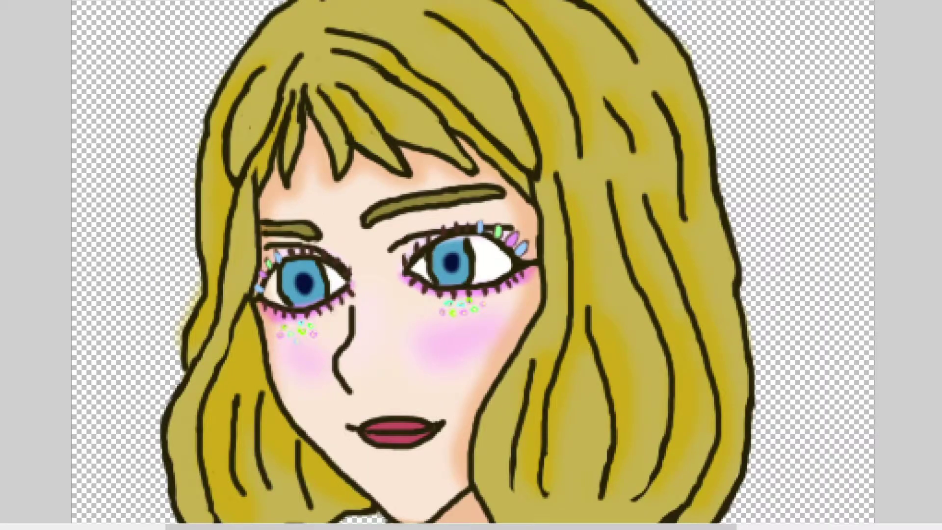
Step: Inspect the dots beneath both eyes up close, comparing them with and without their highlighted centres
{"action": "key", "text": "ctrl+plus"}
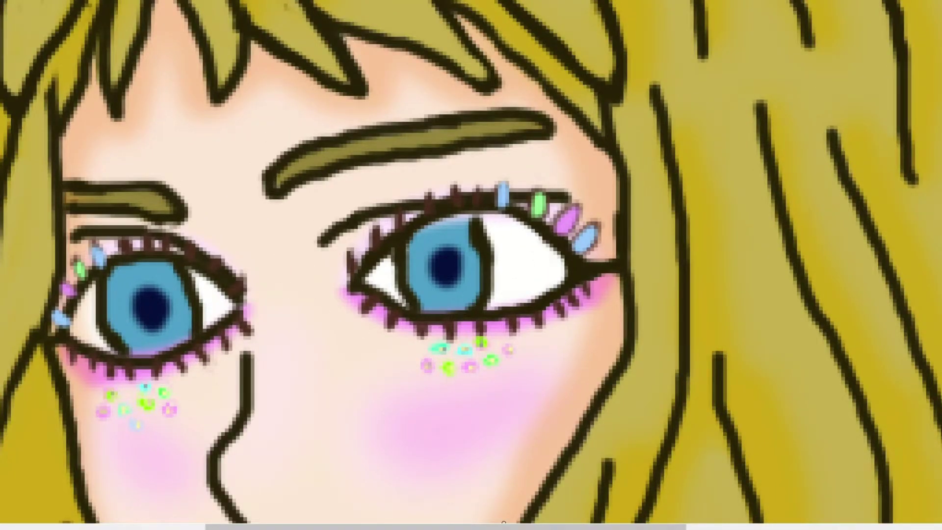
{"action": "key", "text": "ctrl+plus"}
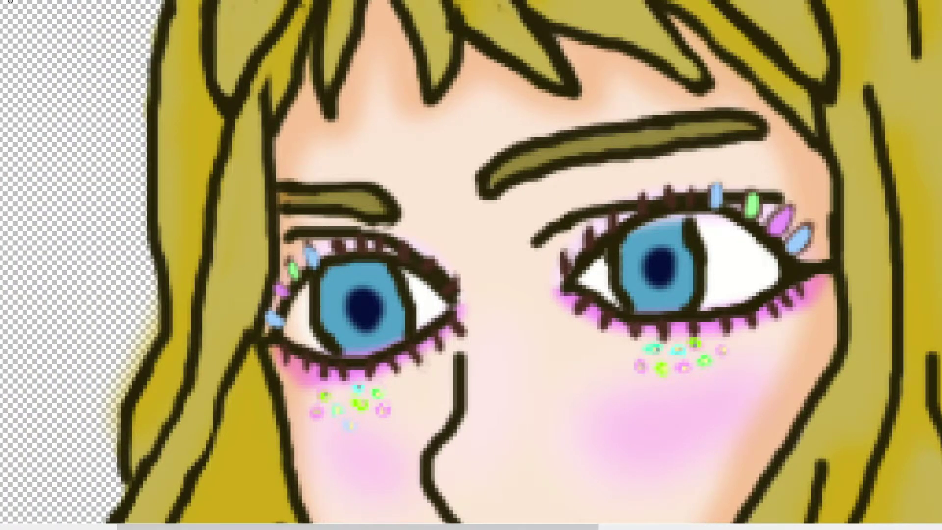
{"action": "key", "text": "ctrl+plus"}
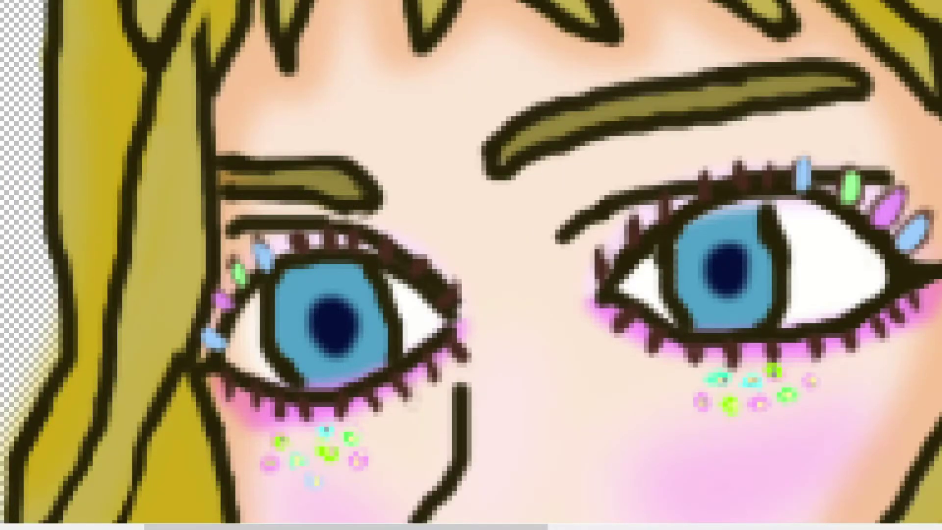
{"action": "key", "text": "ctrl+minus"}
{"action": "key", "text": "ctrl+plus"}
{"action": "key", "text": "ctrl+plus"}
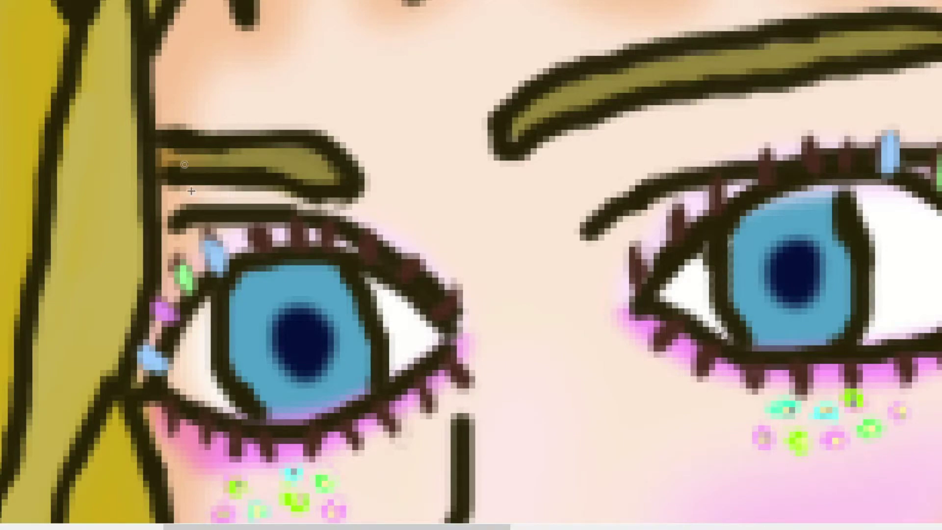
{"action": "scroll", "coordinate": [190, 190], "scroll_direction": "down", "scroll_amount": 3}
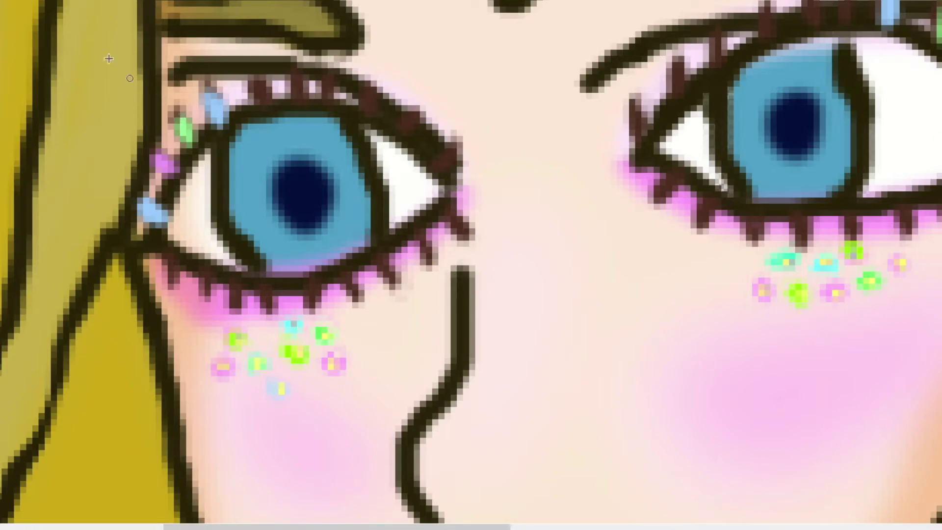
{"action": "scroll", "coordinate": [255, 245], "scroll_direction": "down", "scroll_amount": 3}
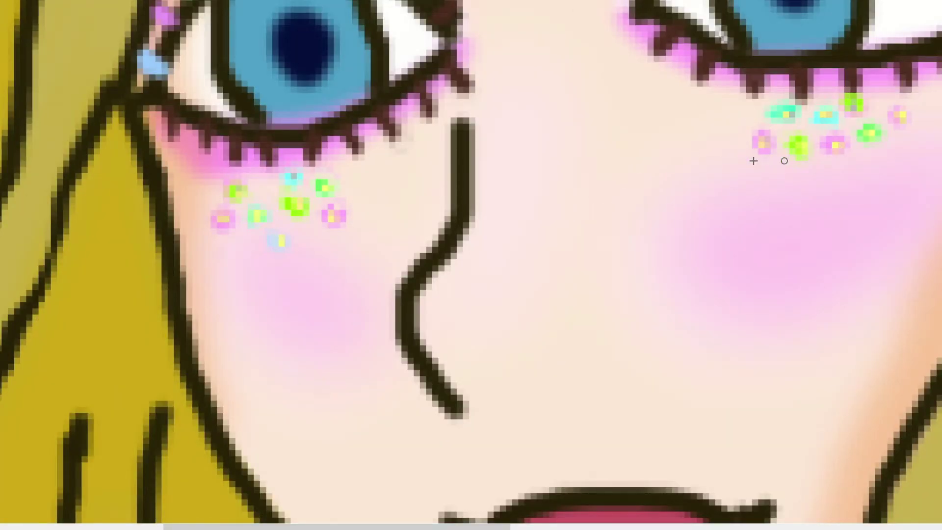
{"action": "scroll", "coordinate": [487, 219], "scroll_direction": "up", "scroll_amount": 3}
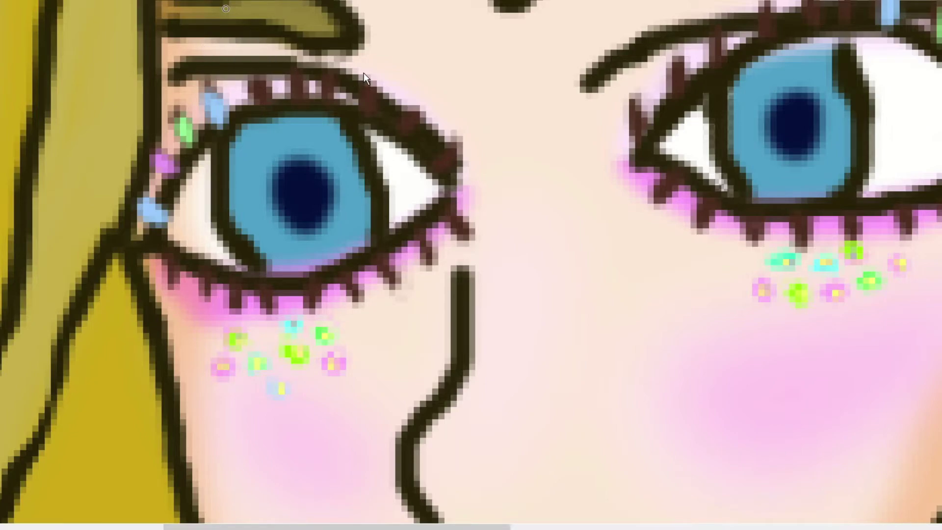
{"action": "key", "text": "ctrl+z"}
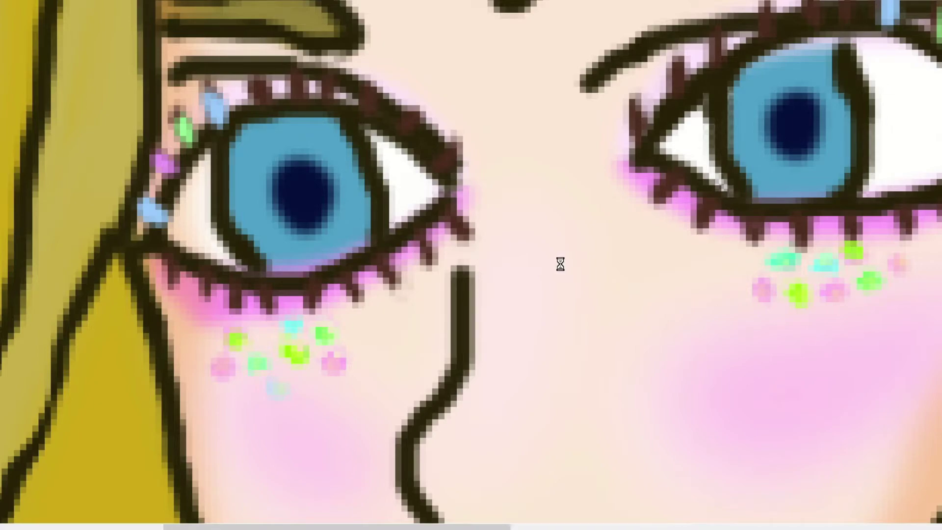
{"action": "key", "text": "ctrl+y"}
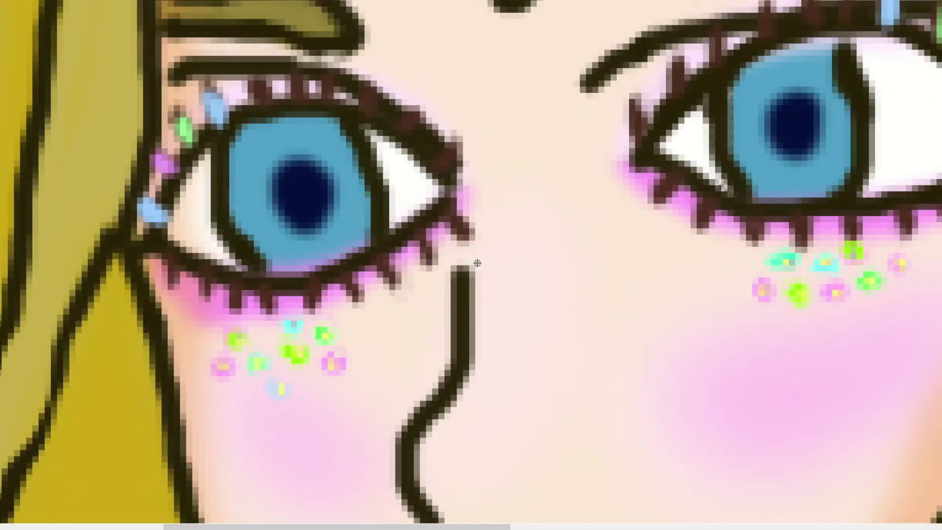
Step: Compare the dots beneath both eyes with and without the latest edit, and check them in the whole portrait
{"action": "scroll", "coordinate": [477, 262], "scroll_direction": "down", "scroll_amount": 3}
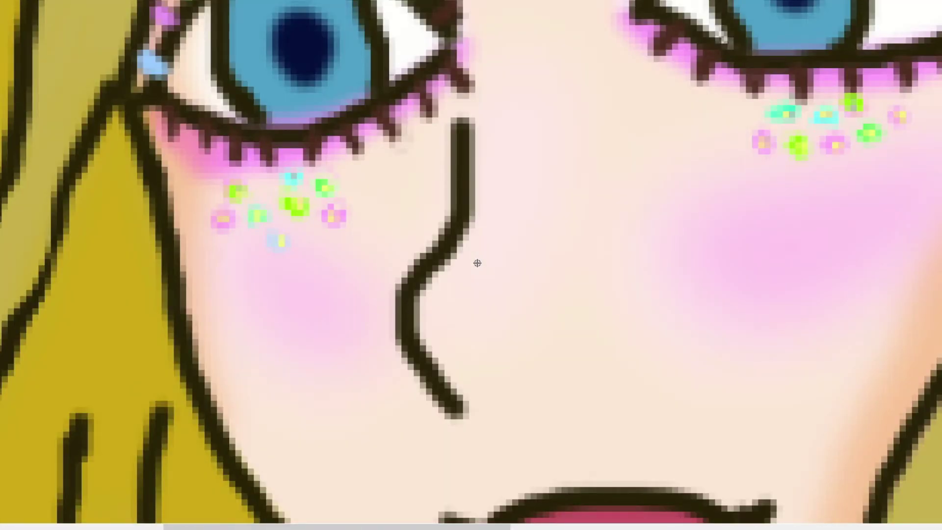
{"action": "scroll", "coordinate": [478, 263], "scroll_direction": "up", "scroll_amount": 2}
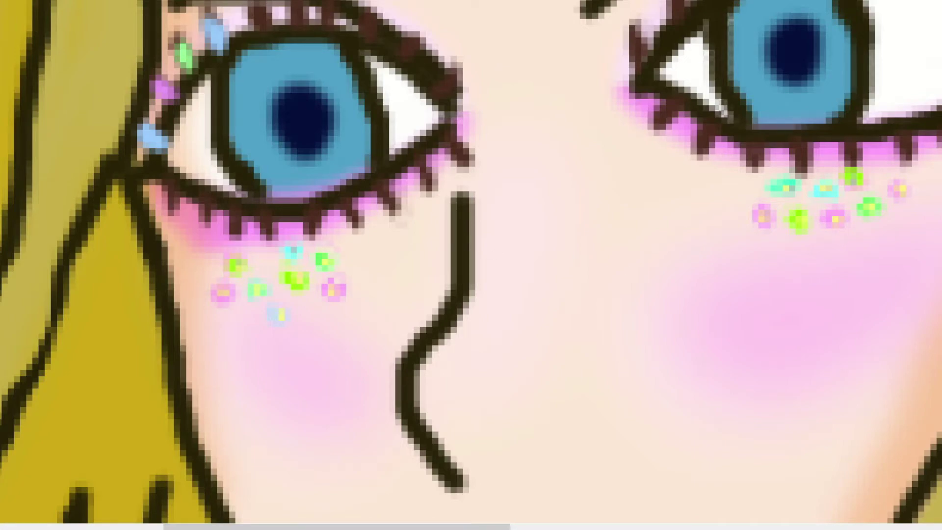
{"action": "key", "text": "ctrl+z"}
{"action": "key", "text": "ctrl+y"}
{"action": "key", "text": "ctrl+z"}
{"action": "key", "text": "ctrl+1"}
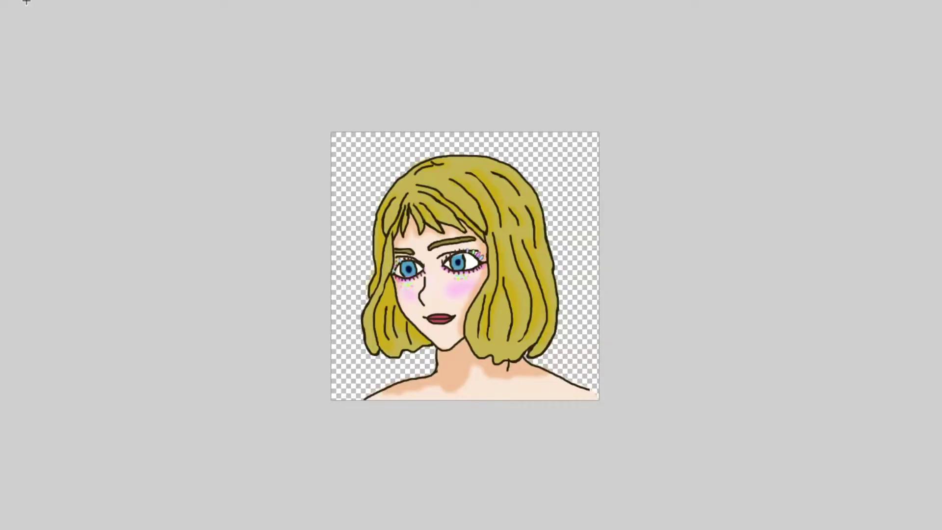
Step: Examine the face at increasing magnification, checking the yellow dot centres and the lash accents around both eyes
{"action": "key", "text": "ctrl+plus"}
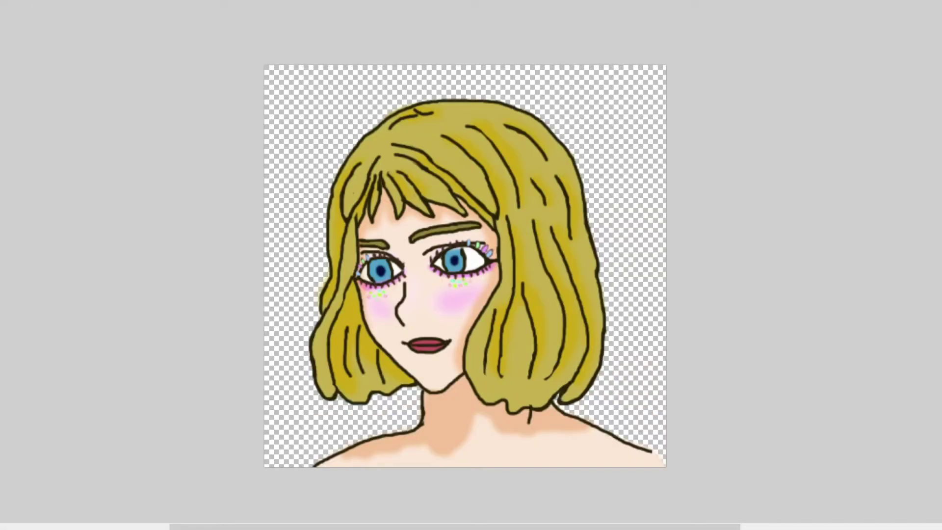
{"action": "key", "text": "ctrl+plus"}
{"action": "key", "text": "ctrl+plus"}
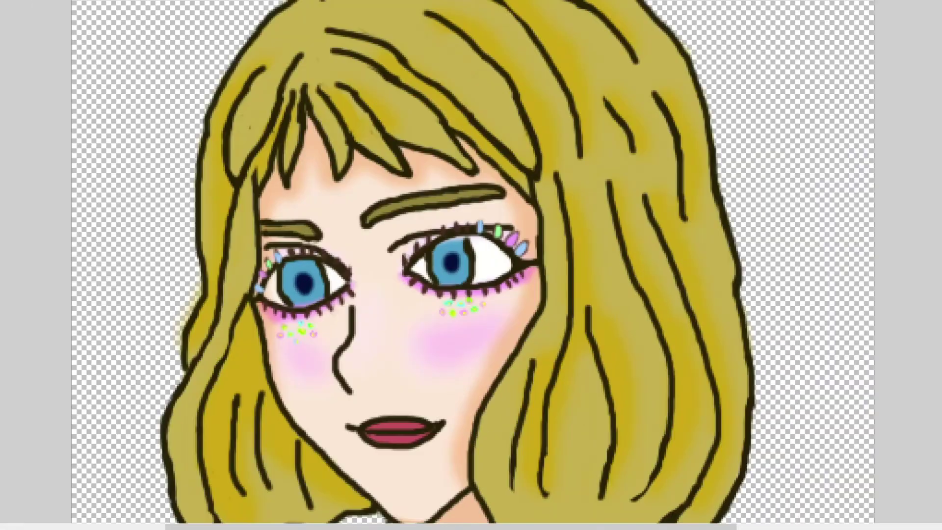
{"action": "key", "text": "ctrl+plus"}
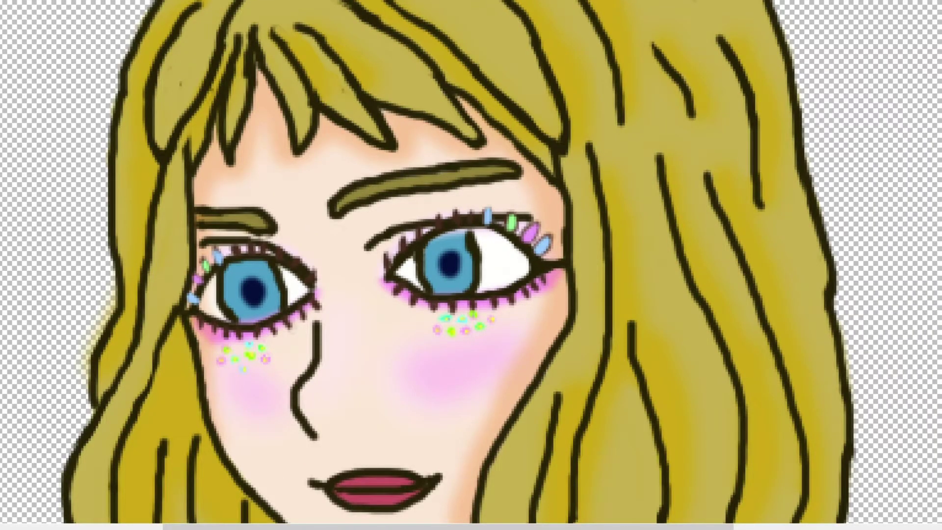
{"action": "key", "text": "ctrl+plus"}
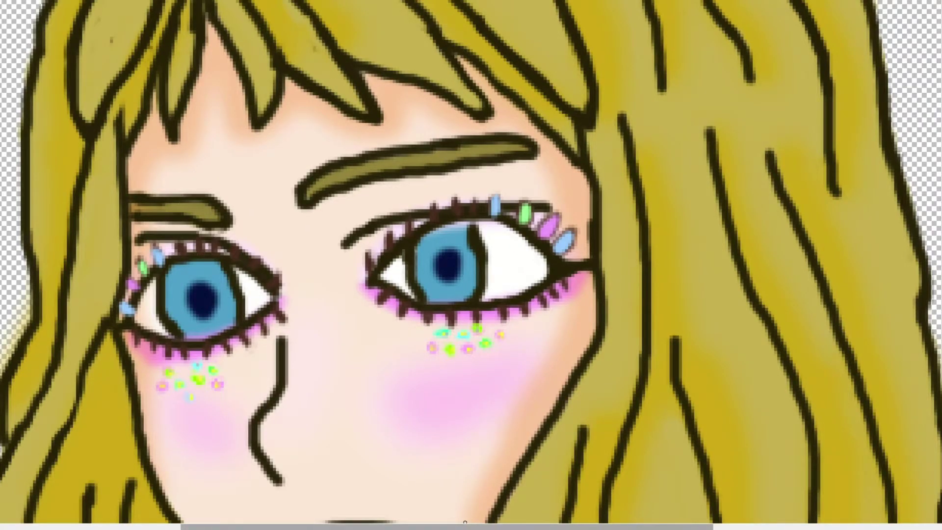
{"action": "left_click_drag", "start_coordinate": [451, 526], "coordinate": [381, 525]}
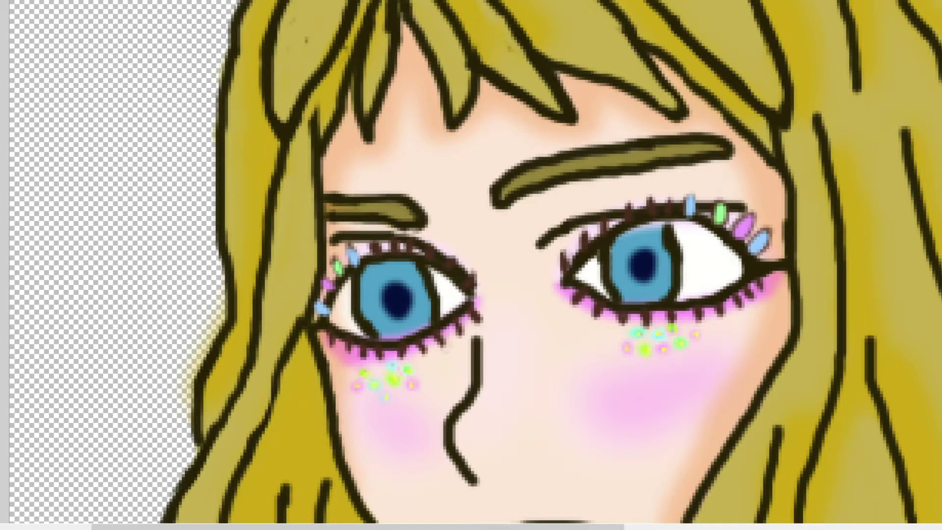
{"action": "key", "text": "ctrl+plus"}
{"action": "key", "text": "ctrl+plus"}
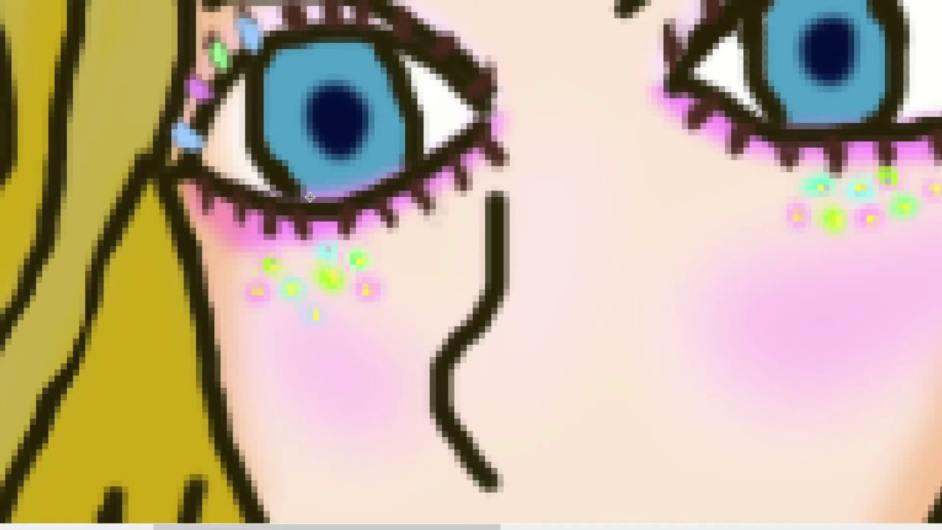
{"action": "scroll", "coordinate": [309, 197], "scroll_direction": "down", "scroll_amount": 3}
{"action": "scroll", "coordinate": [310, 197], "scroll_direction": "up", "scroll_amount": 3}
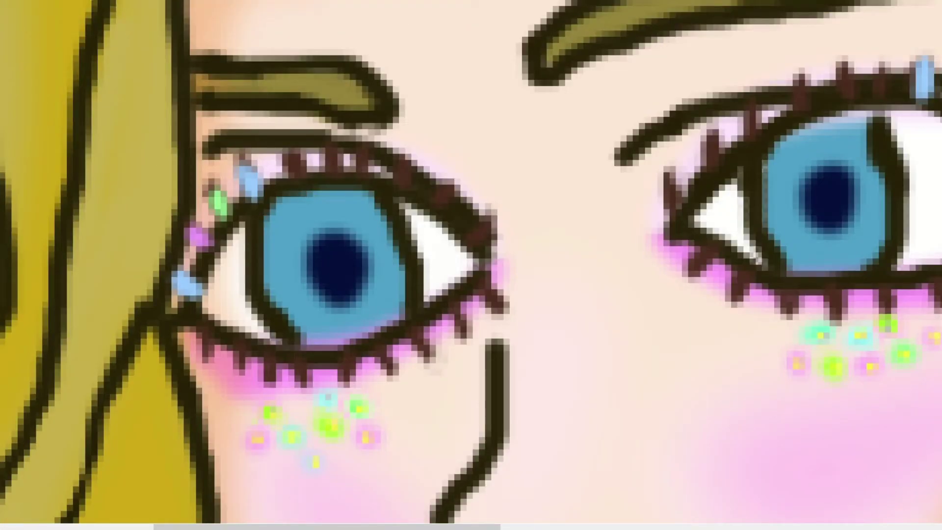
Step: Reshape the upper lip with a cupid's bow and recolour both lips bright magenta
{"action": "key", "text": "ctrl+0"}
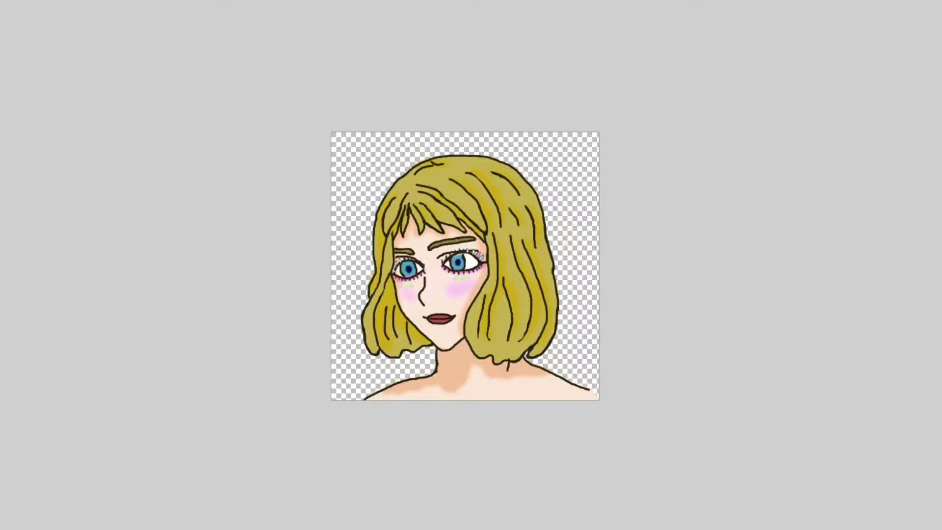
{"action": "key", "text": "ctrl+plus"}
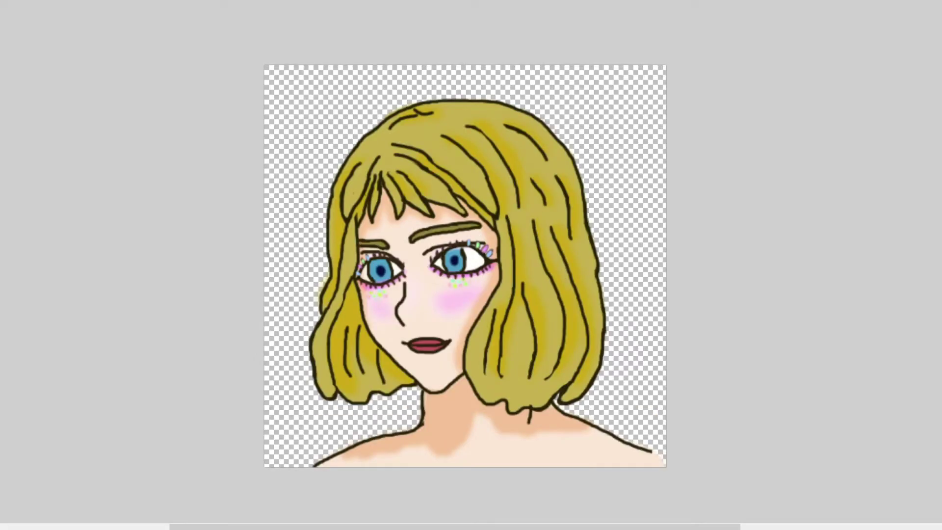
{"action": "key", "text": "ctrl+plus"}
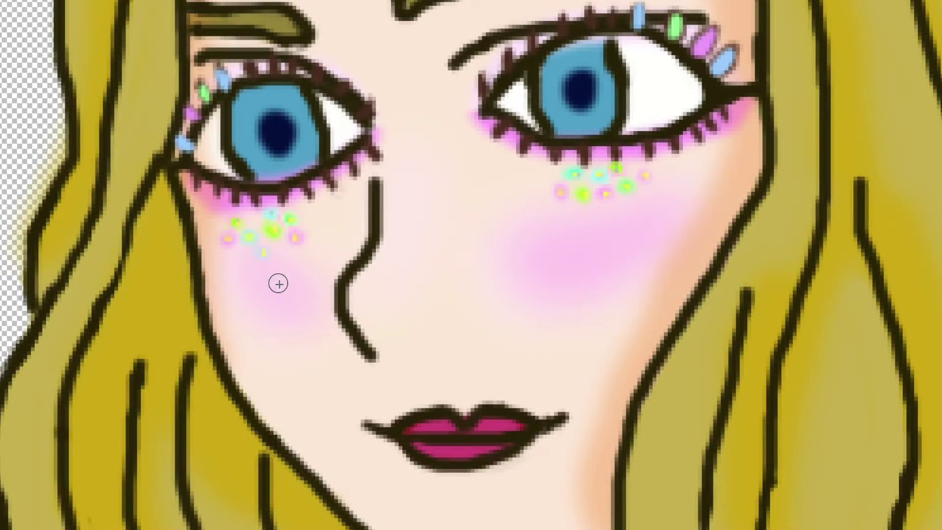
{"action": "mouse_move", "coordinate": [451, 447]}
{"action": "left_mouse_down"}
{"action": "mouse_move", "coordinate": [425, 446]}
{"action": "mouse_move", "coordinate": [417, 427]}
{"action": "mouse_move", "coordinate": [440, 424]}
{"action": "mouse_move", "coordinate": [444, 437]}
{"action": "mouse_move", "coordinate": [417, 433]}
{"action": "mouse_move", "coordinate": [431, 441]}
{"action": "mouse_move", "coordinate": [512, 425]}
{"action": "mouse_move", "coordinate": [465, 452]}
{"action": "mouse_move", "coordinate": [461, 445]}
{"action": "mouse_move", "coordinate": [510, 426]}
{"action": "mouse_move", "coordinate": [420, 435]}
{"action": "mouse_move", "coordinate": [513, 428]}
{"action": "mouse_move", "coordinate": [473, 444]}
{"action": "mouse_move", "coordinate": [425, 434]}
{"action": "mouse_move", "coordinate": [500, 432]}
{"action": "mouse_move", "coordinate": [490, 422]}
{"action": "left_mouse_up"}
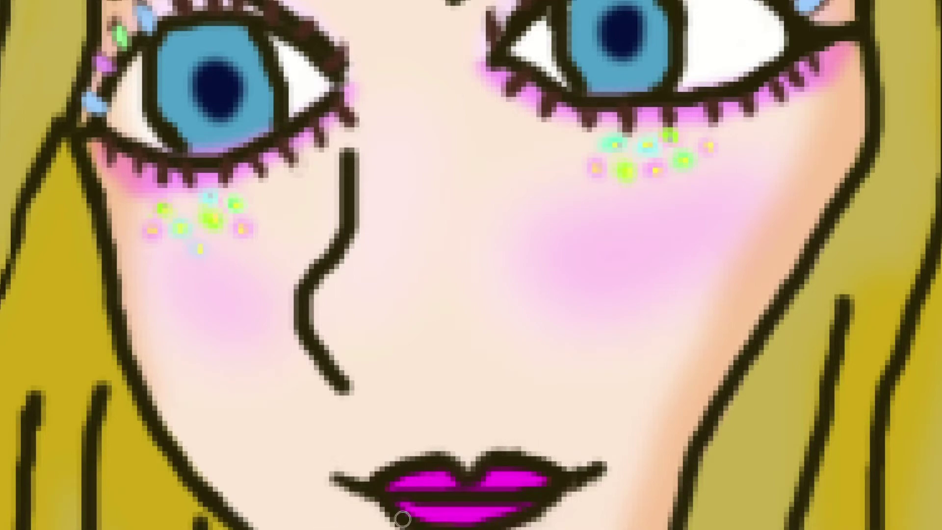
{"action": "scroll", "coordinate": [403, 518], "scroll_direction": "down", "scroll_amount": 3}
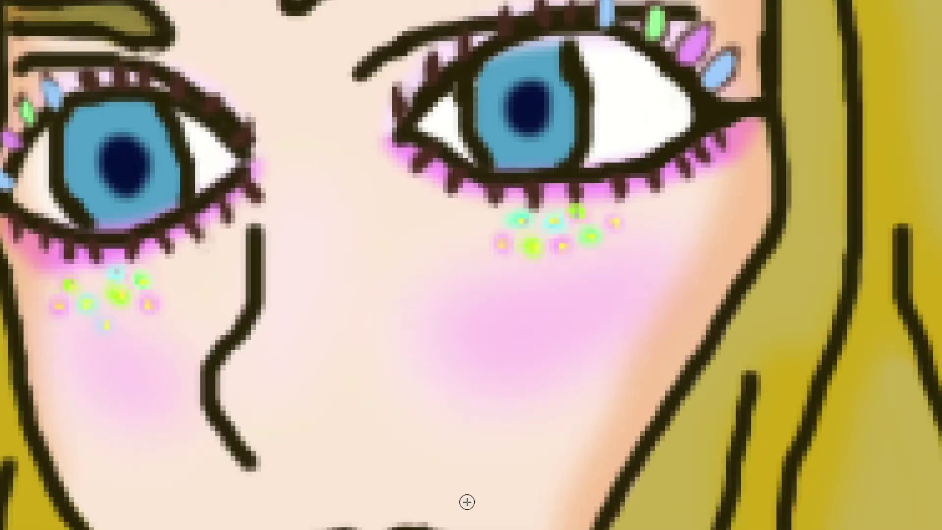
{"action": "scroll", "coordinate": [467, 500], "scroll_direction": "up", "scroll_amount": 3}
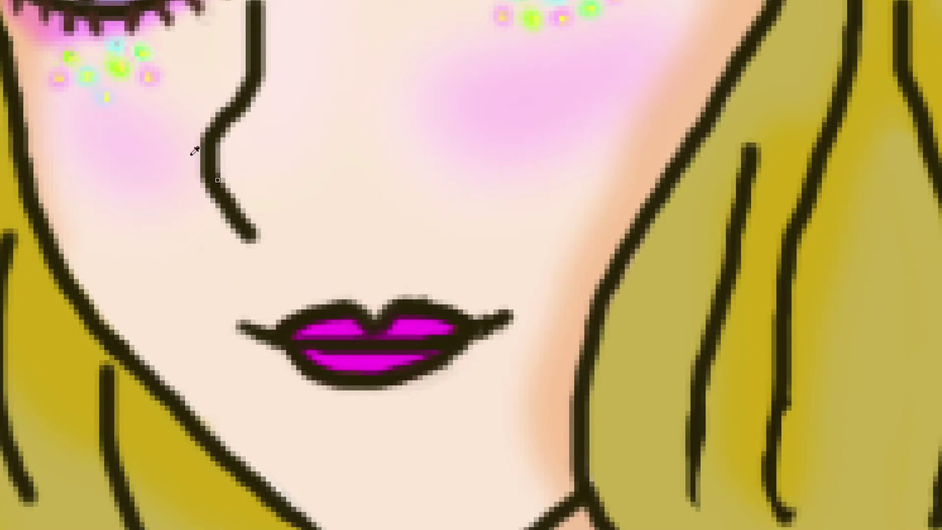
Step: Review the whole portrait and the face, fringe and hair up close to judge the magenta lips with the makeup
{"action": "key", "text": "ctrl+0"}
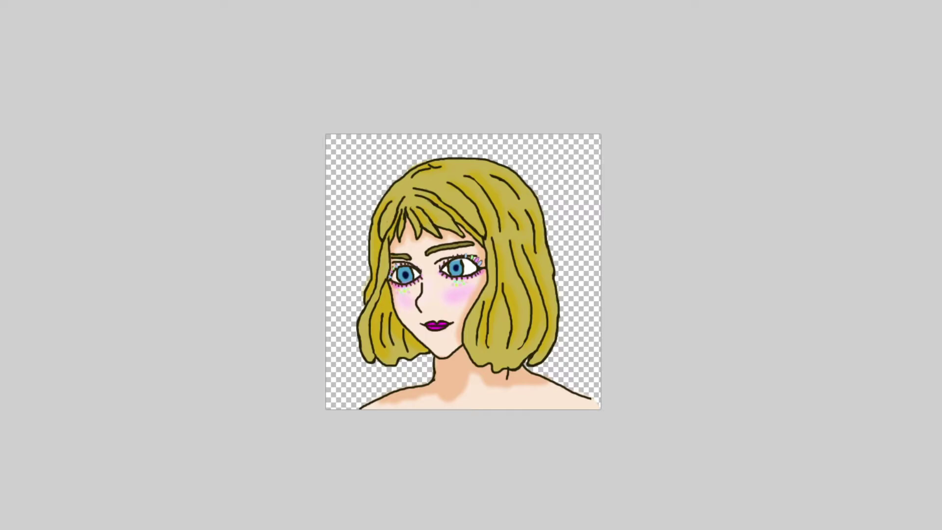
{"action": "key", "text": "ctrl+plus"}
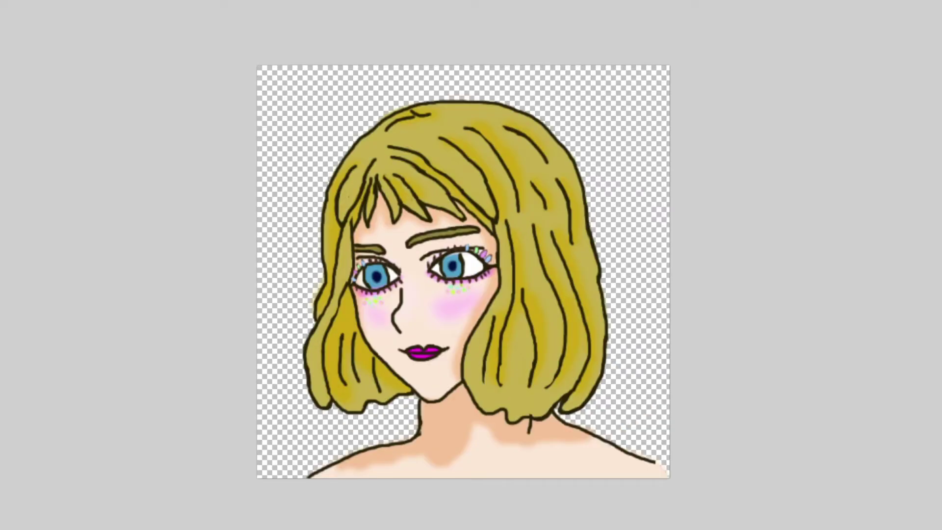
{"action": "key", "text": "ctrl+plus"}
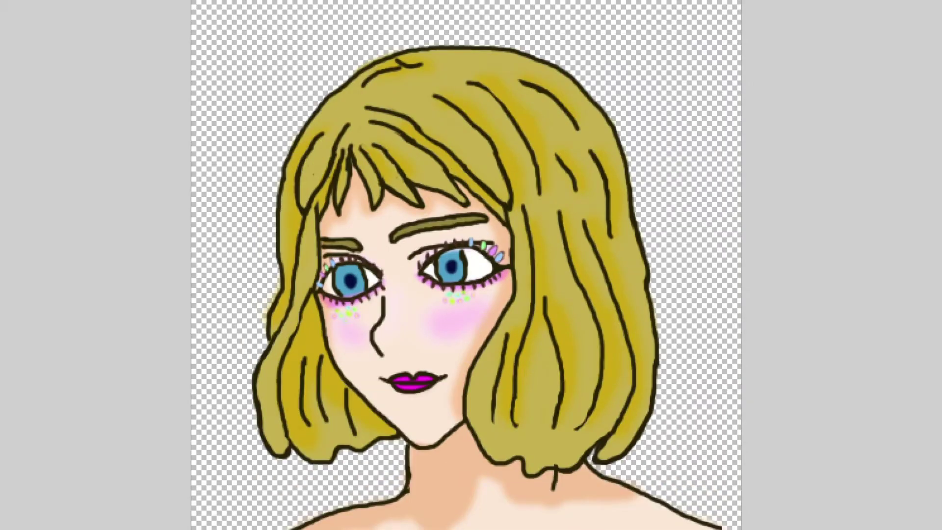
{"action": "key", "text": "ctrl+plus"}
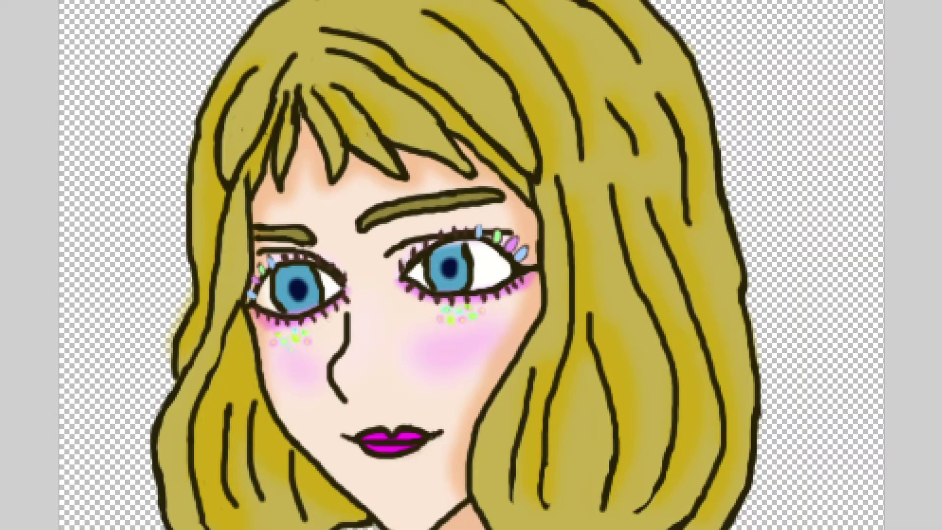
{"action": "key", "text": "ctrl+plus"}
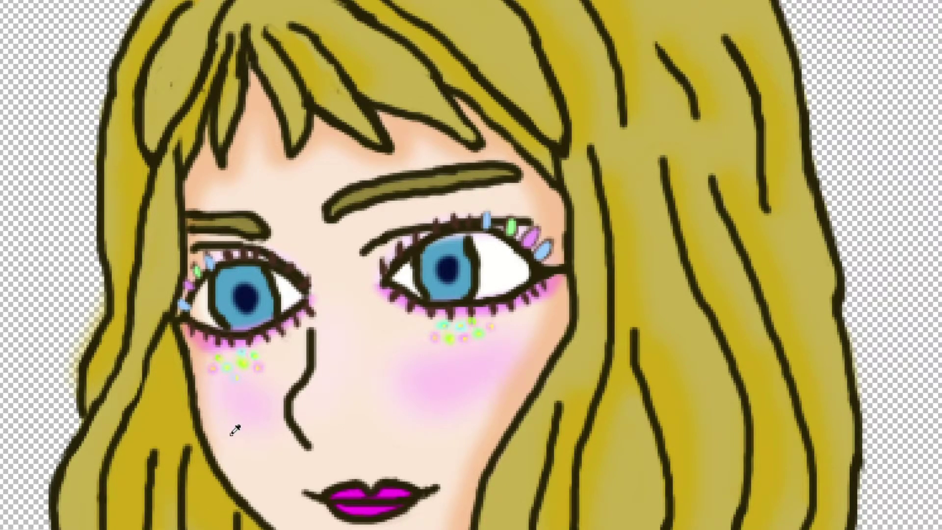
{"action": "scroll", "coordinate": [238, 432], "scroll_direction": "up", "scroll_amount": 3}
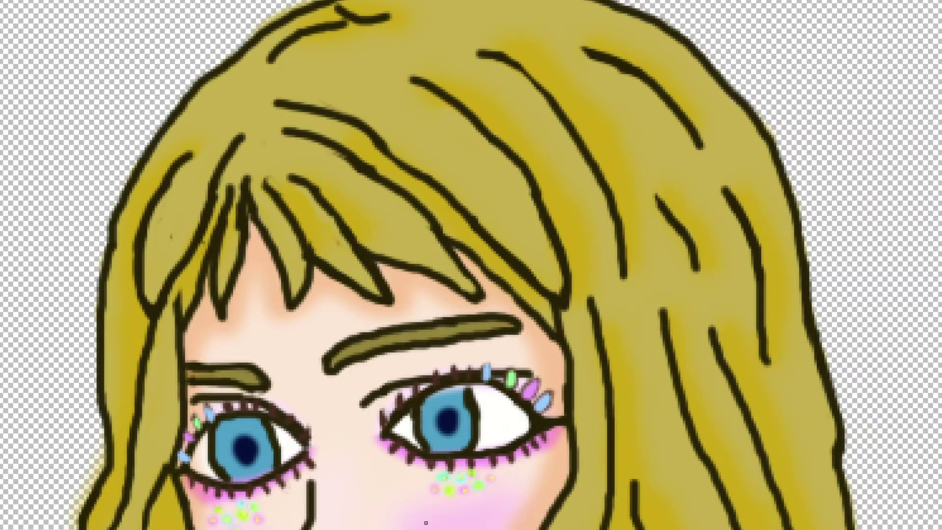
{"action": "scroll", "coordinate": [426, 522], "scroll_direction": "left", "scroll_amount": 4}
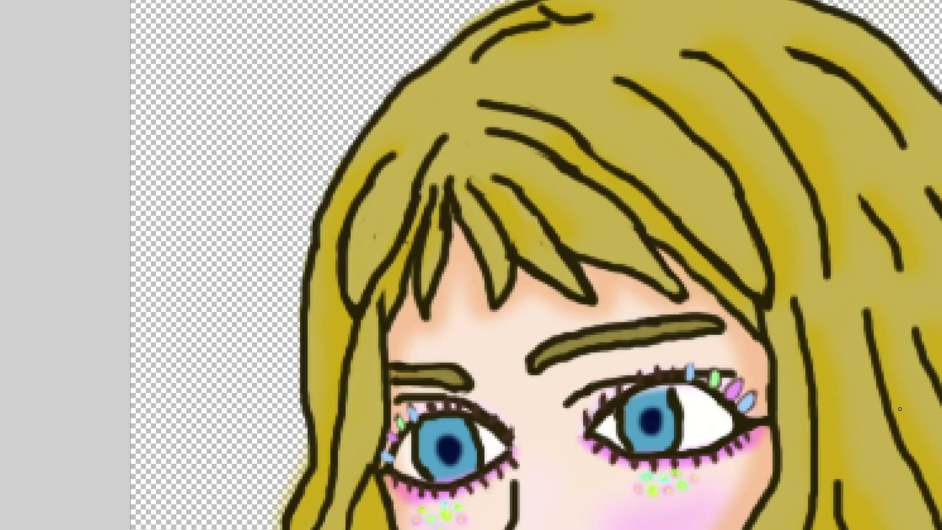
{"action": "scroll", "coordinate": [725, 426], "scroll_direction": "down", "scroll_amount": 3}
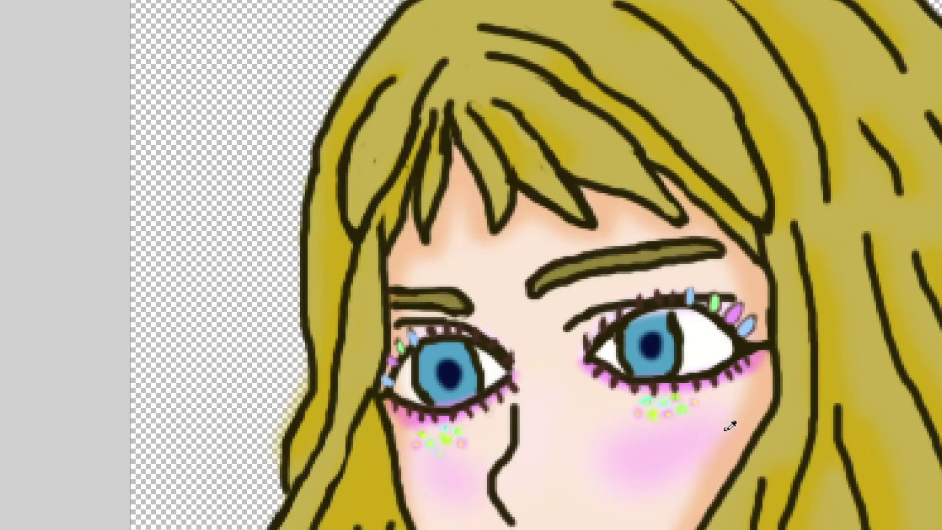
{"action": "scroll", "coordinate": [730, 425], "scroll_direction": "up", "scroll_amount": 2}
{"action": "key", "text": "ctrl+0"}
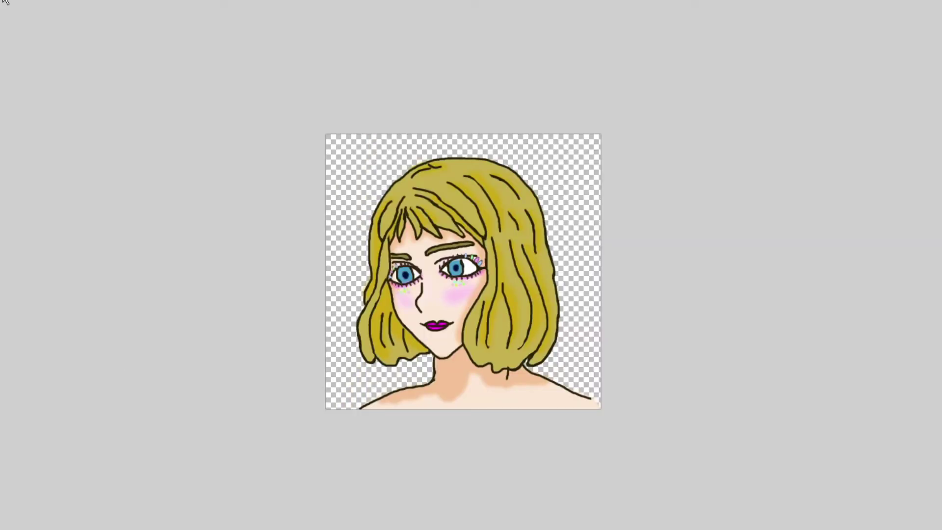
{"action": "key", "text": "ctrl+plus"}
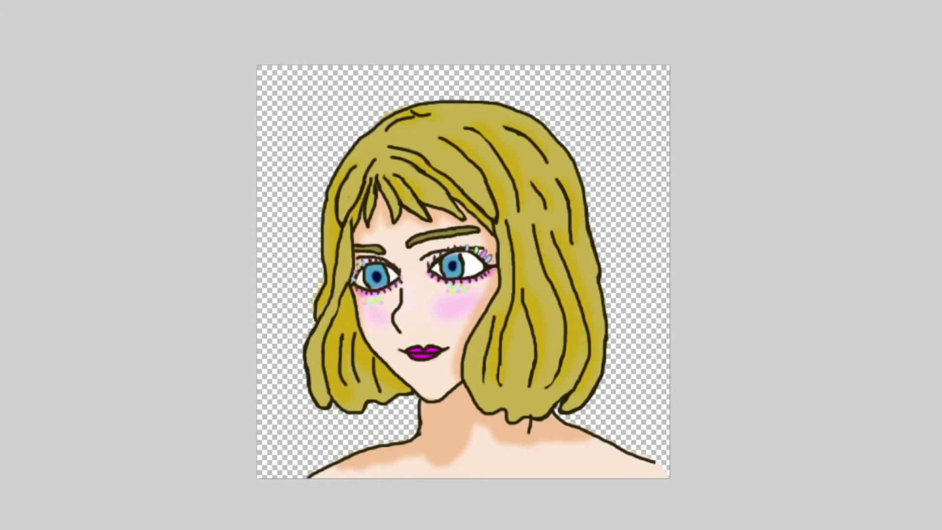
{"action": "key", "text": "ctrl+plus"}
{"action": "key", "text": "ctrl+plus"}
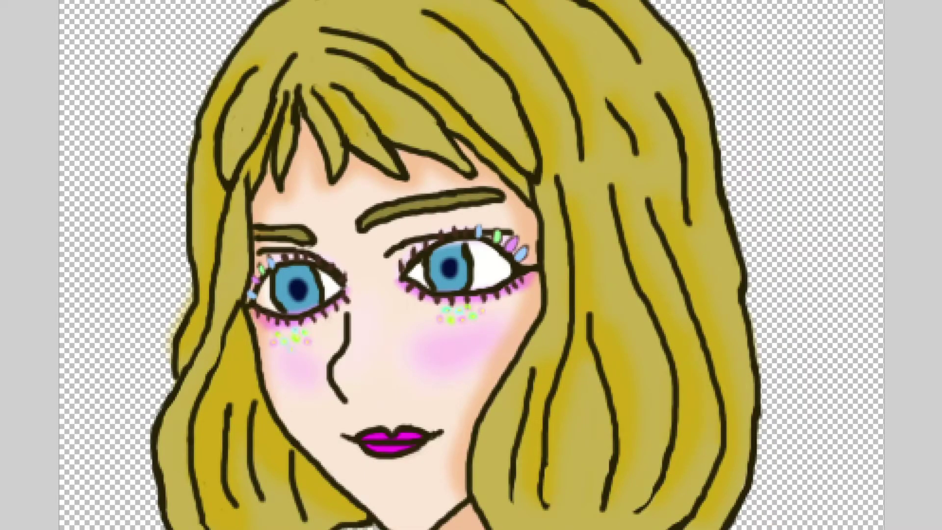
{"action": "scroll", "coordinate": [310, 317], "scroll_direction": "down", "scroll_amount": 5}
{"action": "scroll", "coordinate": [310, 317], "scroll_direction": "up", "scroll_amount": 5}
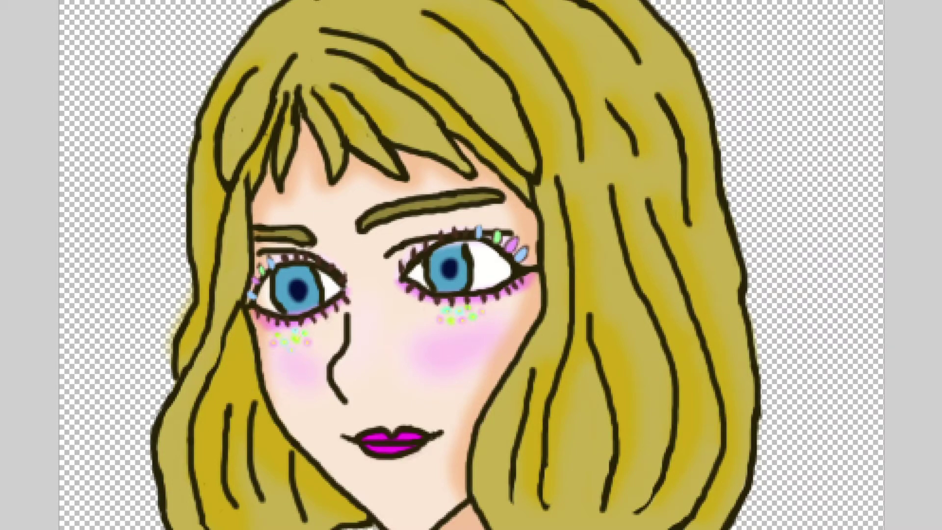
Step: Draw a dark hooked lock at the right eyebrow's outer end and a curved lower fringe edge across both eyebrows
{"action": "key", "text": "ctrl+0"}
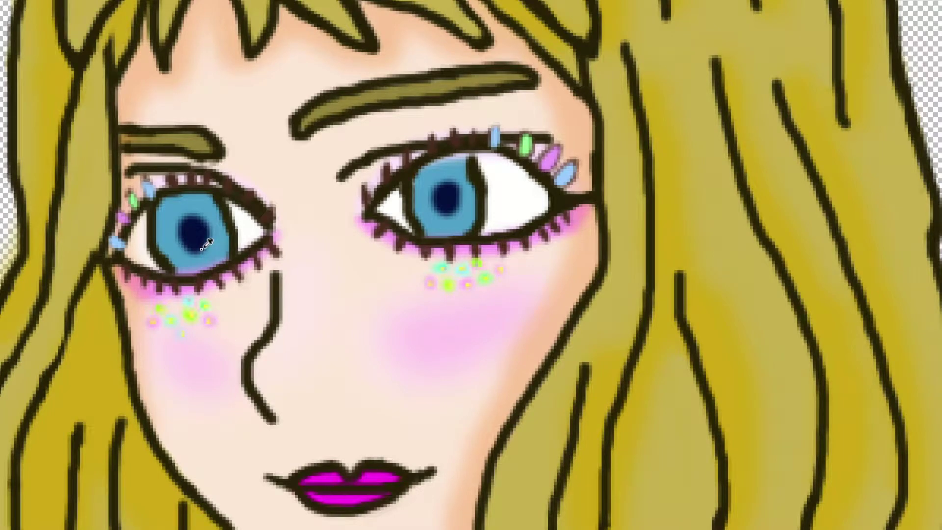
{"action": "scroll", "coordinate": [206, 240], "scroll_direction": "down", "scroll_amount": 8}
{"action": "scroll", "coordinate": [206, 201], "scroll_direction": "up", "scroll_amount": 2}
{"action": "scroll", "coordinate": [205, 199], "scroll_direction": "up", "scroll_amount": 8}
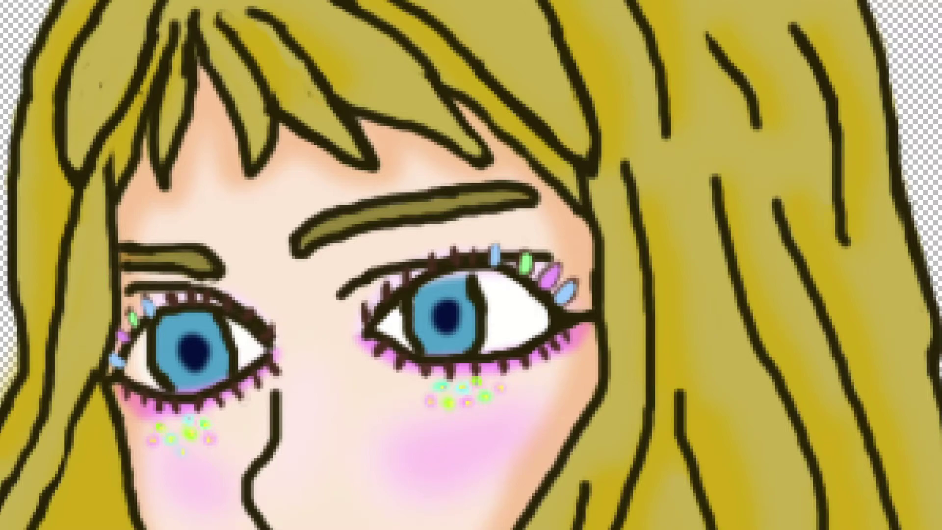
{"action": "scroll", "coordinate": [255, 118], "scroll_direction": "up", "scroll_amount": 2}
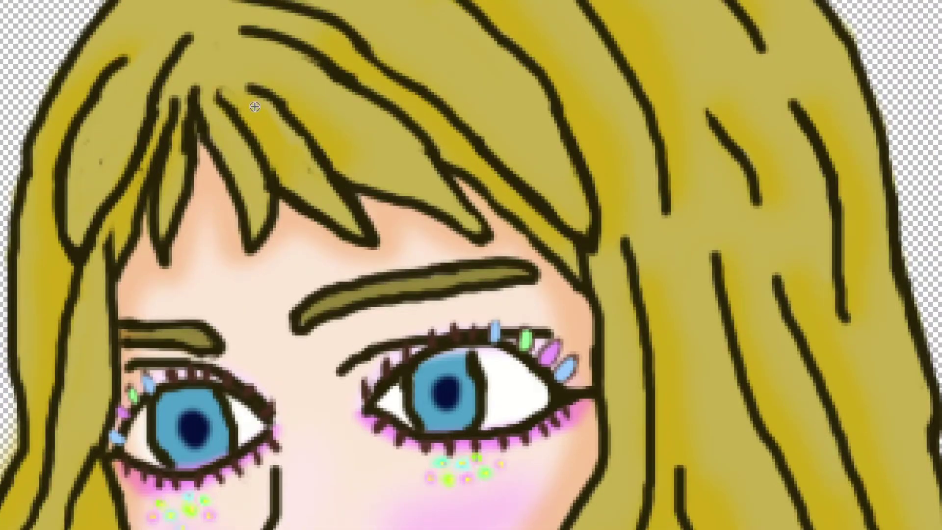
{"action": "mouse_move", "coordinate": [436, 162]}
{"action": "left_mouse_down"}
{"action": "mouse_move", "coordinate": [507, 263]}
{"action": "mouse_move", "coordinate": [516, 293]}
{"action": "mouse_move", "coordinate": [495, 298]}
{"action": "mouse_move", "coordinate": [442, 230]}
{"action": "left_mouse_up"}
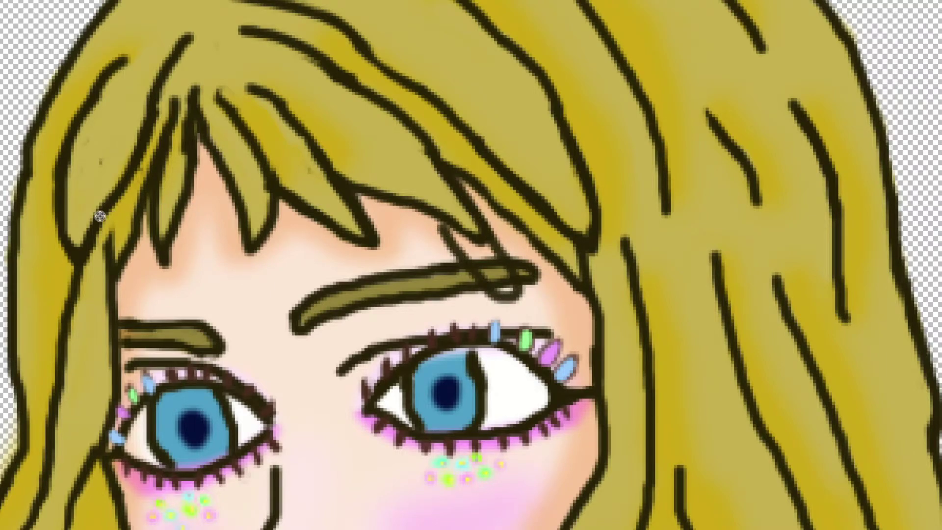
{"action": "scroll", "coordinate": [100, 218], "scroll_direction": "down", "scroll_amount": 4}
{"action": "mouse_move", "coordinate": [118, 89]}
{"action": "left_mouse_down"}
{"action": "mouse_move", "coordinate": [124, 194]}
{"action": "mouse_move", "coordinate": [491, 139]}
{"action": "left_mouse_up"}
{"action": "scroll", "coordinate": [332, 94], "scroll_direction": "up", "scroll_amount": 4}
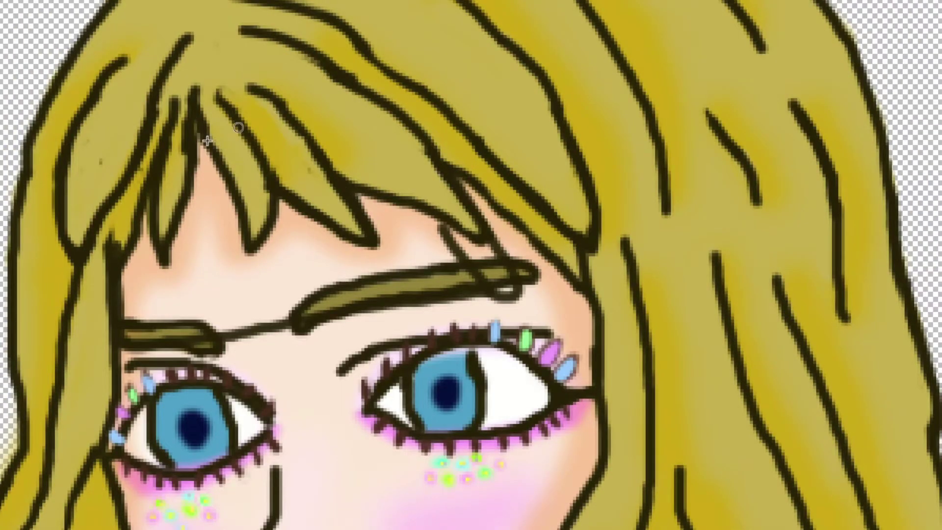
Step: Draw dark strand lines side by side from the upper fringe down across the forehead to the eyebrow-level fringe edge
{"action": "mouse_move", "coordinate": [173, 101]}
{"action": "left_mouse_down"}
{"action": "mouse_move", "coordinate": [156, 173]}
{"action": "mouse_move", "coordinate": [161, 237]}
{"action": "mouse_move", "coordinate": [192, 318]}
{"action": "left_mouse_up"}
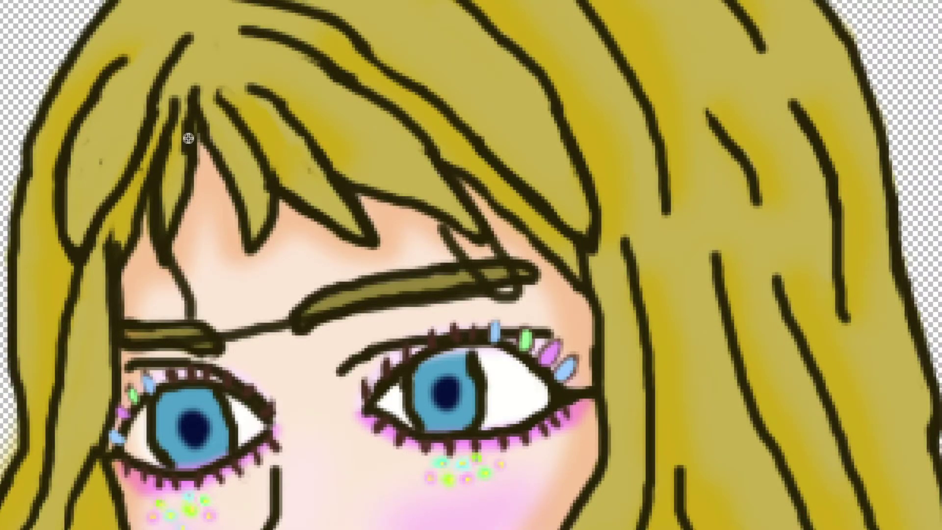
{"action": "left_click_drag", "start_coordinate": [187, 138], "coordinate": [245, 337]}
{"action": "mouse_move", "coordinate": [242, 140]}
{"action": "left_mouse_down"}
{"action": "mouse_move", "coordinate": [273, 196]}
{"action": "mouse_move", "coordinate": [299, 303]}
{"action": "left_mouse_up"}
{"action": "left_click_drag", "start_coordinate": [295, 135], "coordinate": [357, 288]}
{"action": "mouse_move", "coordinate": [334, 109]}
{"action": "left_mouse_down"}
{"action": "mouse_move", "coordinate": [366, 167]}
{"action": "mouse_move", "coordinate": [407, 293]}
{"action": "left_mouse_up"}
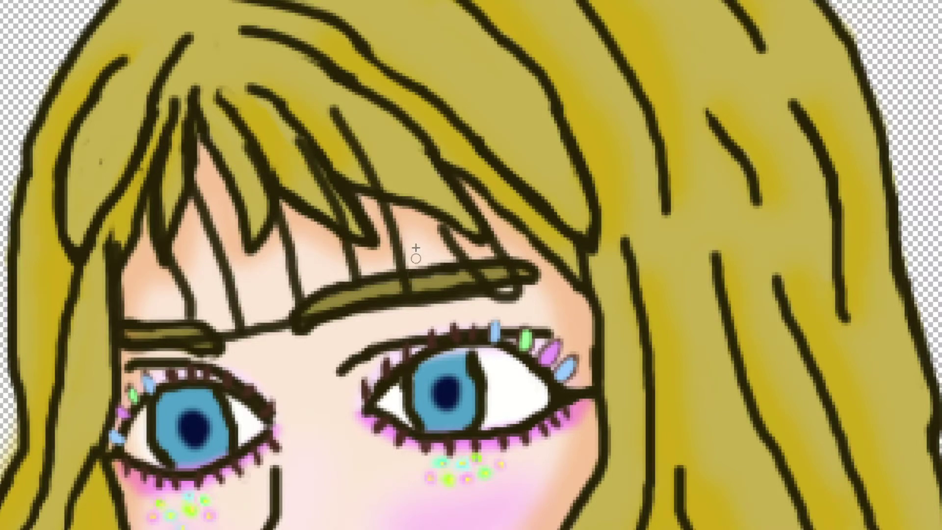
{"action": "left_click_drag", "start_coordinate": [391, 155], "coordinate": [427, 277]}
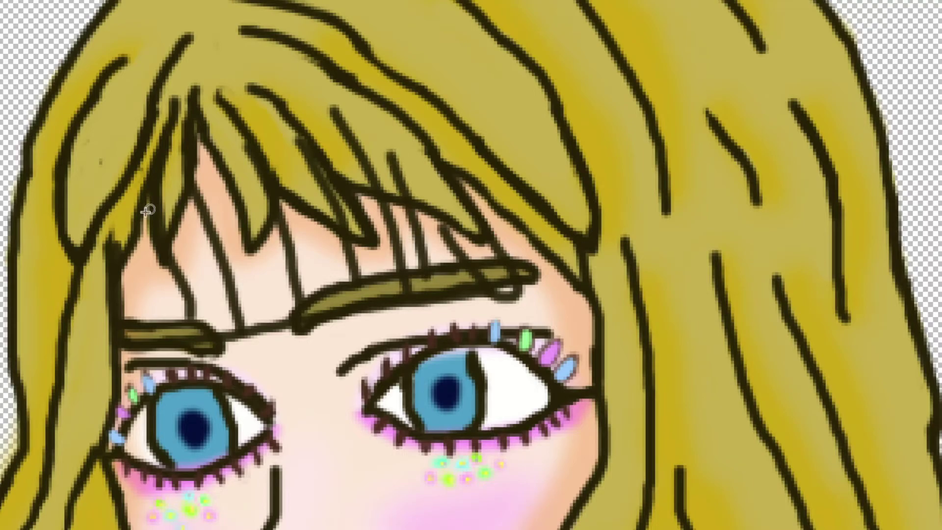
{"action": "scroll", "coordinate": [226, 269], "scroll_direction": "down", "scroll_amount": 3}
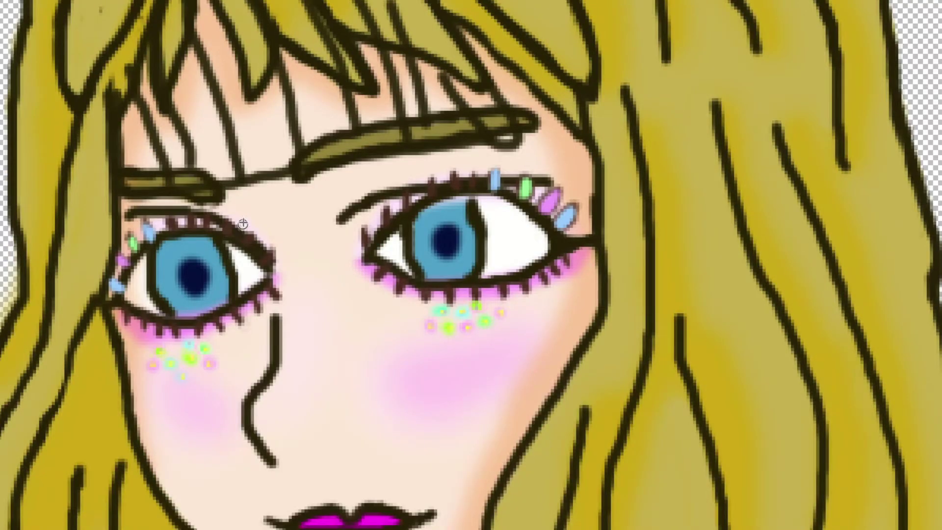
{"action": "scroll", "coordinate": [248, 195], "scroll_direction": "up", "scroll_amount": 3}
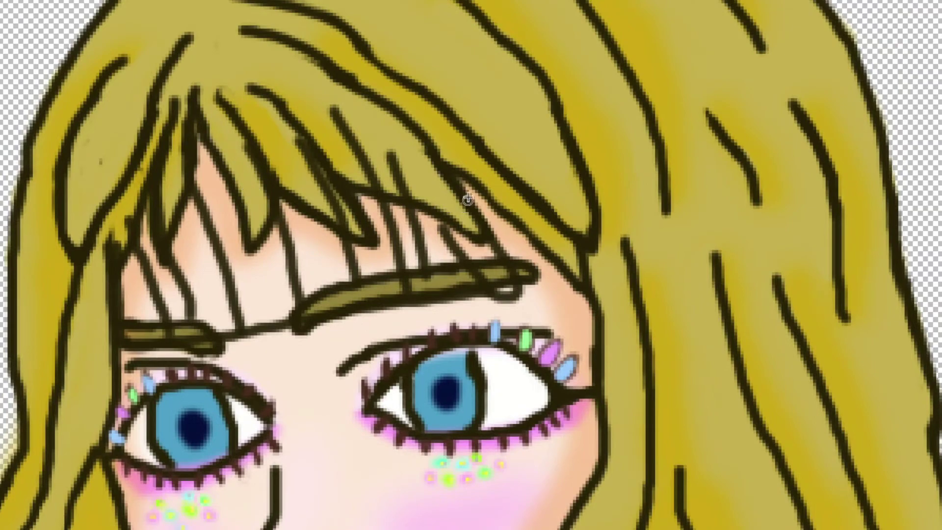
Step: Draw the fringe's outer strand down to the right eyebrow's end, thicken the lower edge between the eyebrows, and compare with the old fringe
{"action": "mouse_move", "coordinate": [421, 155]}
{"action": "left_mouse_down"}
{"action": "mouse_move", "coordinate": [515, 286]}
{"action": "mouse_move", "coordinate": [505, 294]}
{"action": "mouse_move", "coordinate": [323, 301]}
{"action": "left_mouse_up"}
{"action": "left_click_drag", "start_coordinate": [491, 526], "coordinate": [746, 521]}
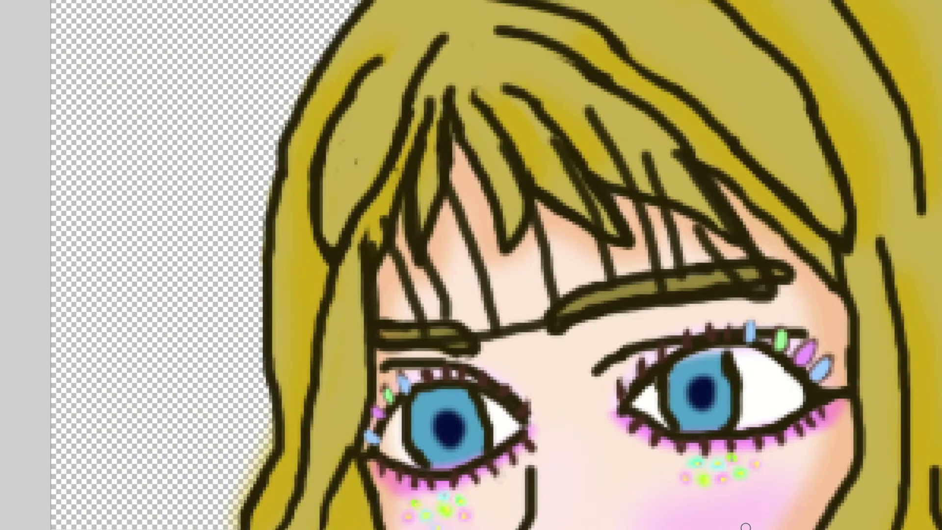
{"action": "mouse_move", "coordinate": [387, 340]}
{"action": "left_mouse_down"}
{"action": "mouse_move", "coordinate": [468, 346]}
{"action": "mouse_move", "coordinate": [576, 310]}
{"action": "left_mouse_up"}
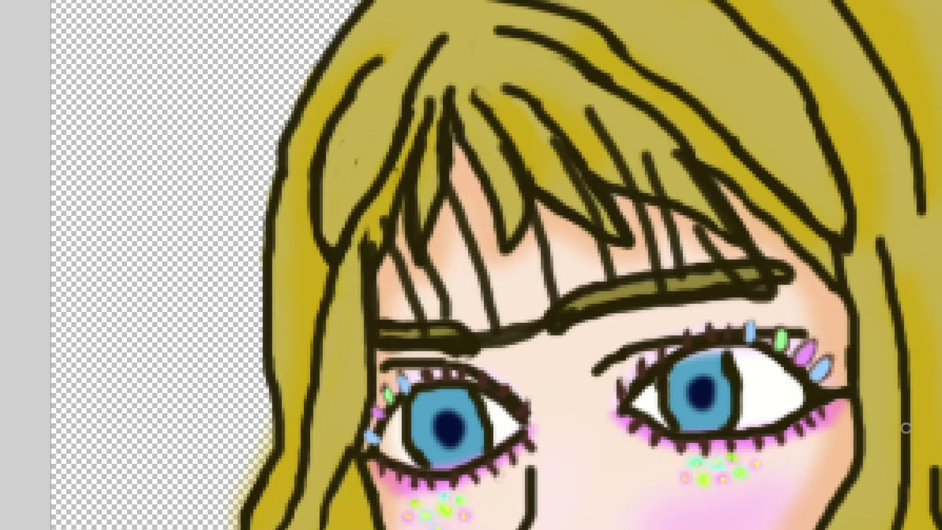
{"action": "key", "text": "ctrl+z"}
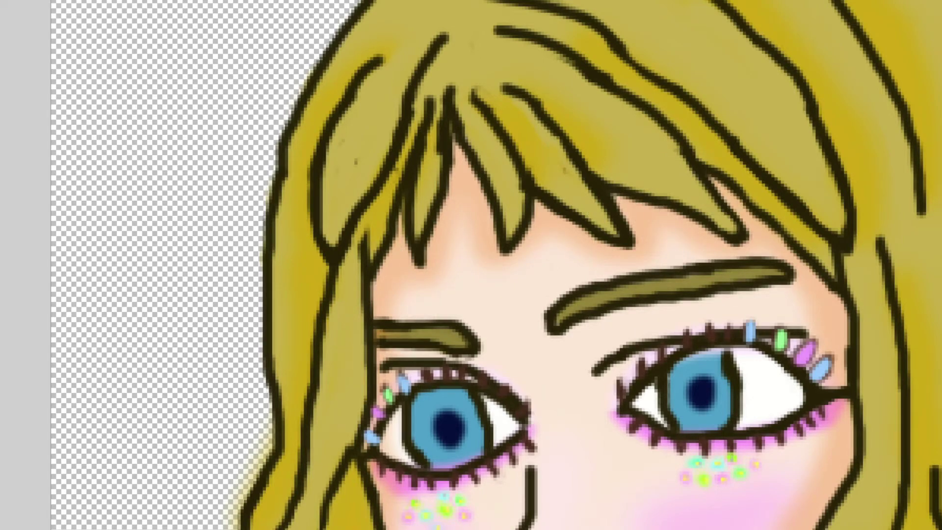
{"action": "key", "text": "ctrl+shift+z"}
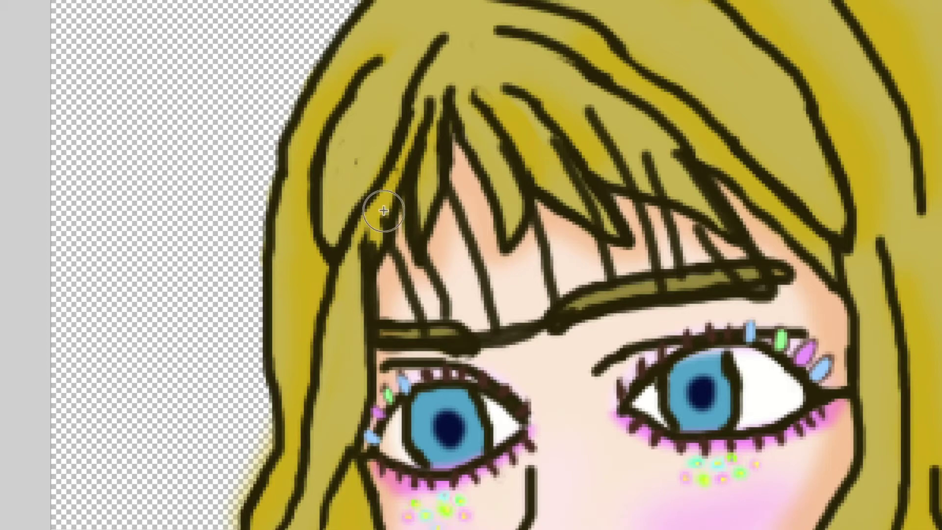
Step: Paint the lengthened fringe olive blonde, covering the forehead skin, old pointed lock tips and both eyebrows while keeping the new strand lines
{"action": "mouse_move", "coordinate": [378, 204]}
{"action": "left_mouse_down"}
{"action": "mouse_move", "coordinate": [419, 326]}
{"action": "mouse_move", "coordinate": [741, 260]}
{"action": "mouse_move", "coordinate": [692, 177]}
{"action": "mouse_move", "coordinate": [657, 196]}
{"action": "mouse_move", "coordinate": [618, 182]}
{"action": "mouse_move", "coordinate": [596, 265]}
{"action": "mouse_move", "coordinate": [539, 230]}
{"action": "mouse_move", "coordinate": [505, 162]}
{"action": "mouse_move", "coordinate": [461, 270]}
{"action": "mouse_move", "coordinate": [420, 279]}
{"action": "left_mouse_up"}
{"action": "left_click_drag", "start_coordinate": [530, 270], "coordinate": [493, 281]}
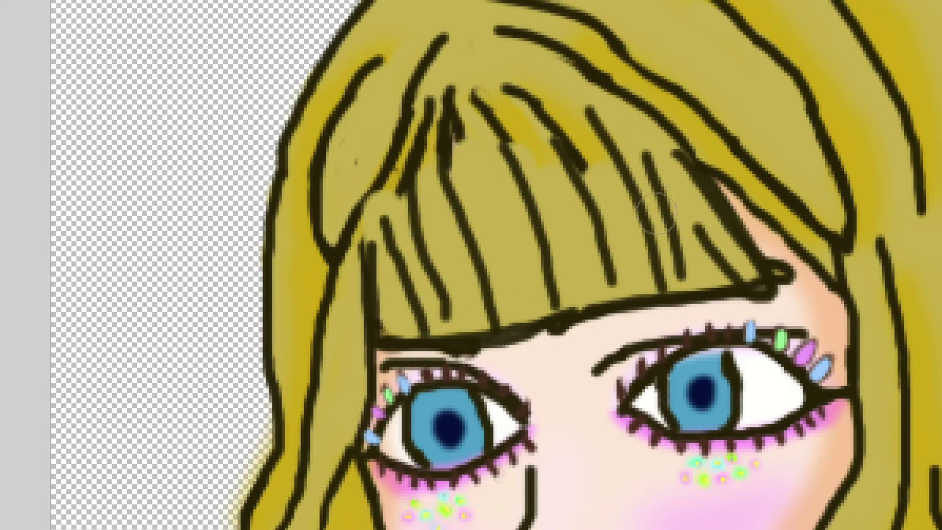
Step: Review the whole portrait and the face at increasing magnification to judge the straight, eyebrow-length fringe
{"action": "key", "text": "ctrl+1"}
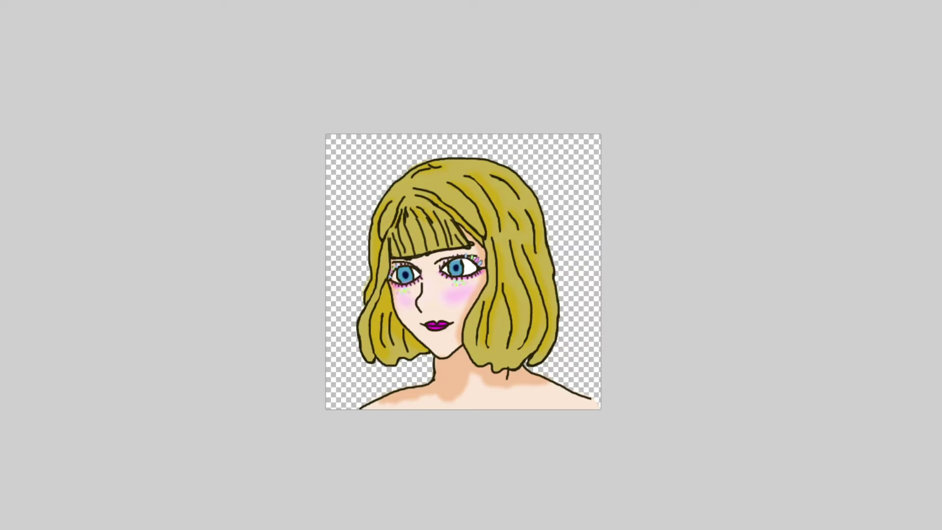
{"action": "key", "text": "ctrl+plus"}
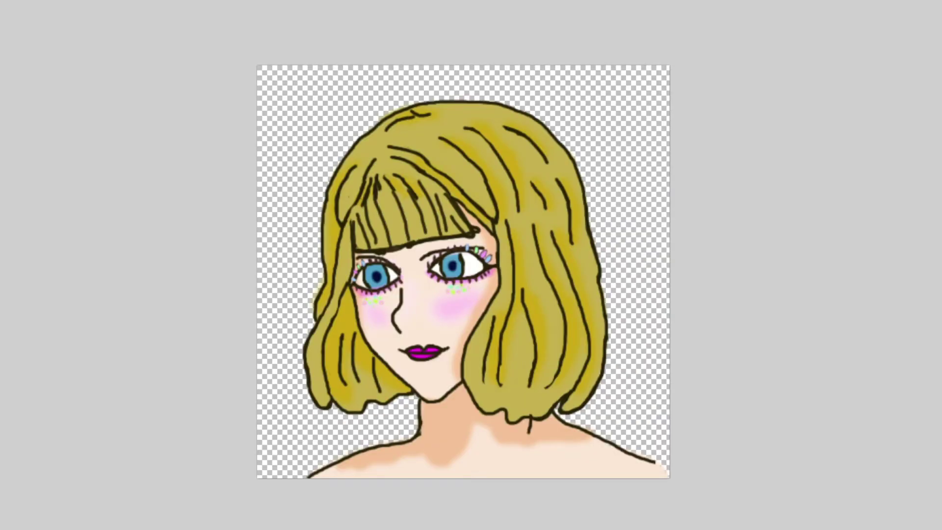
{"action": "key", "text": "ctrl+plus"}
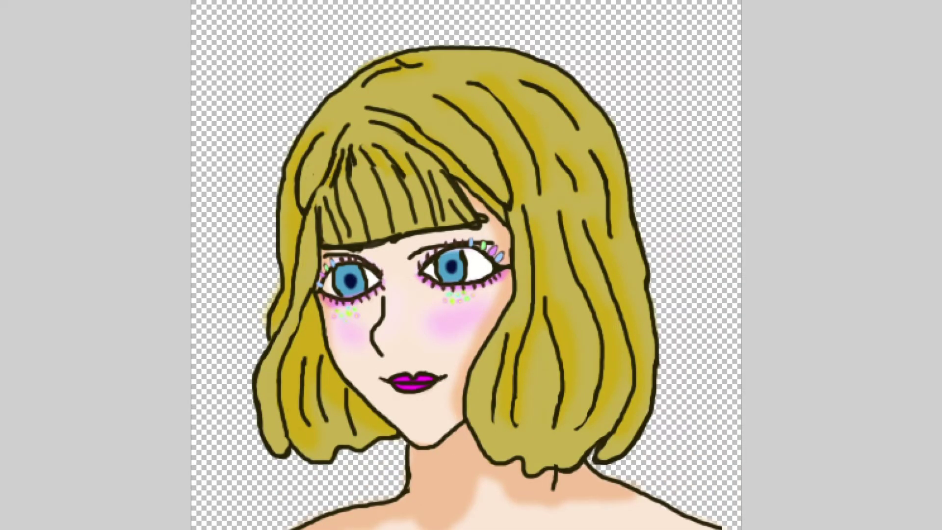
{"action": "key", "text": "ctrl+plus"}
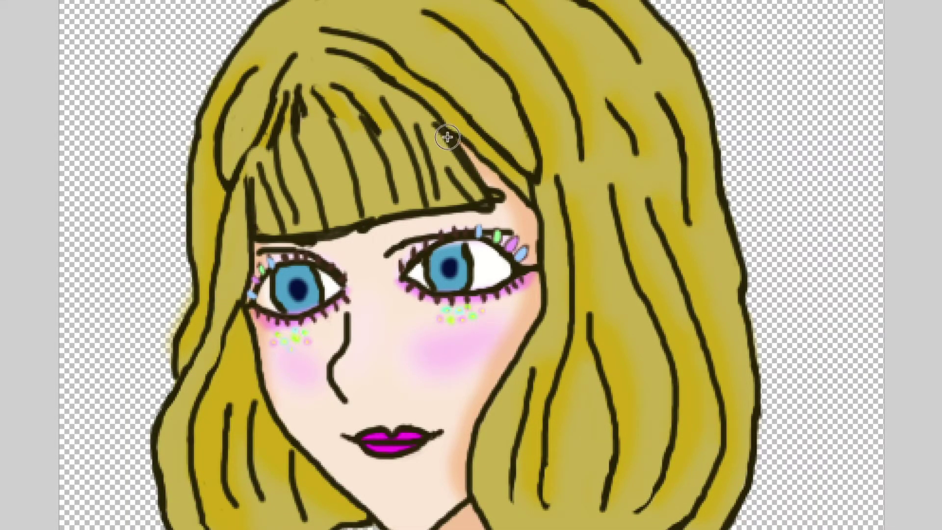
{"action": "scroll", "coordinate": [408, 171], "scroll_direction": "down", "scroll_amount": 2}
{"action": "scroll", "coordinate": [407, 170], "scroll_direction": "up", "scroll_amount": 2}
{"action": "scroll", "coordinate": [407, 171], "scroll_direction": "up", "scroll_amount": 4}
{"action": "scroll", "coordinate": [407, 172], "scroll_direction": "down", "scroll_amount": 4}
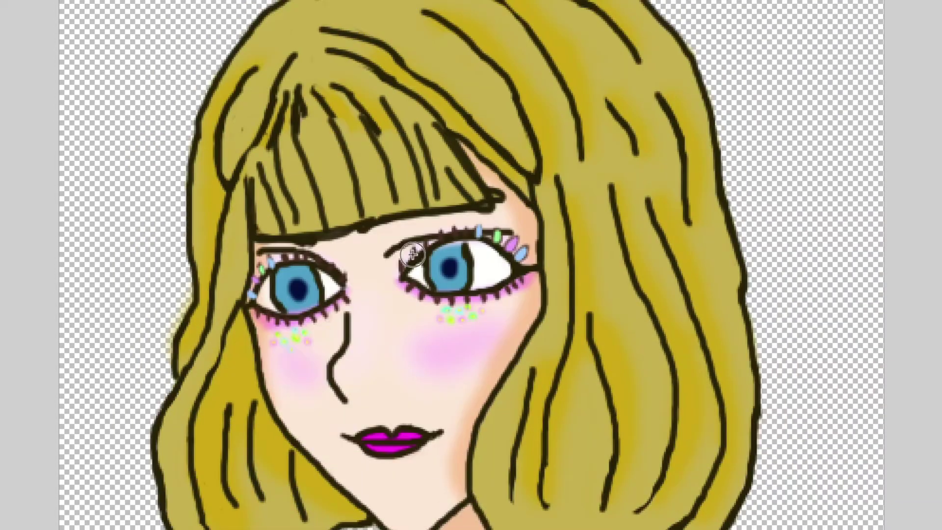
{"action": "scroll", "coordinate": [412, 189], "scroll_direction": "up", "scroll_amount": 2}
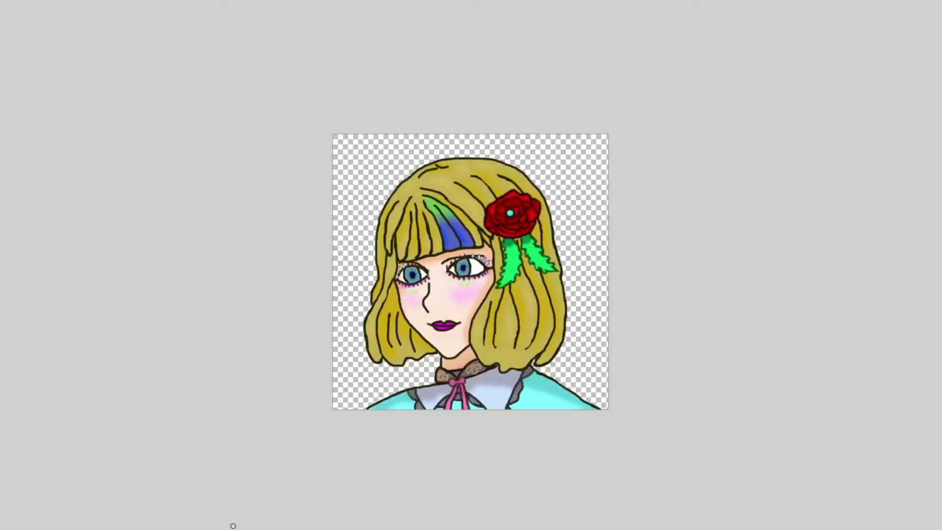
Step: Review the portrait with the rose hair ornament, green-to-blue fringe streak and collared turquoise dress at increasing magnification
{"action": "key", "text": "ctrl+plus"}
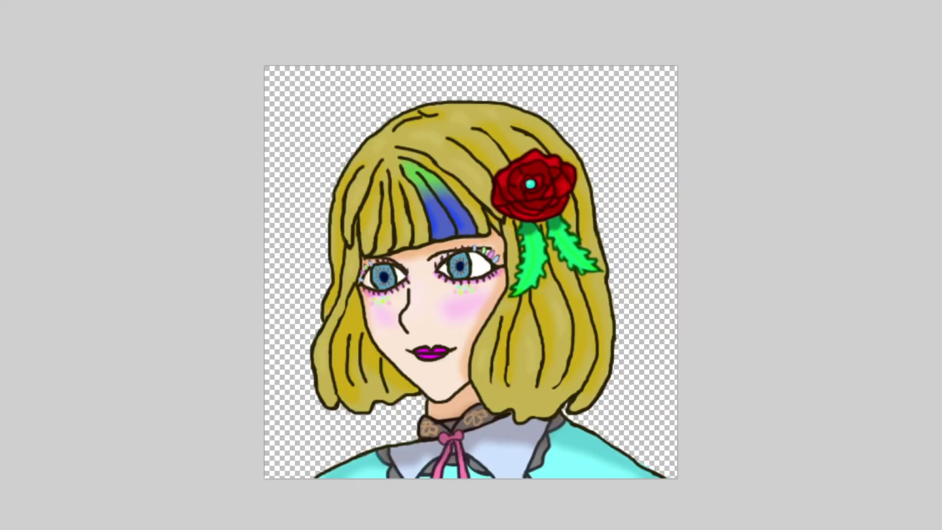
{"action": "key", "text": "ctrl+plus"}
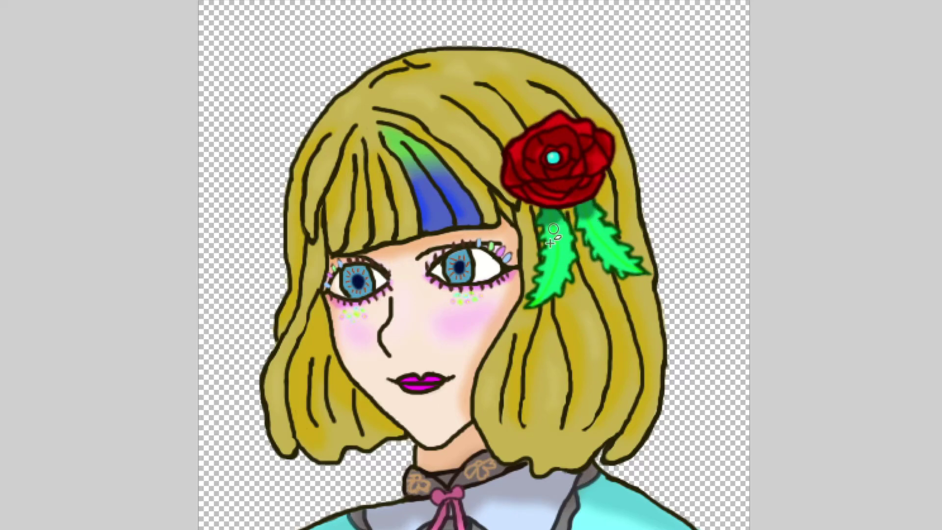
{"action": "scroll", "coordinate": [608, 291], "scroll_direction": "down", "scroll_amount": 3}
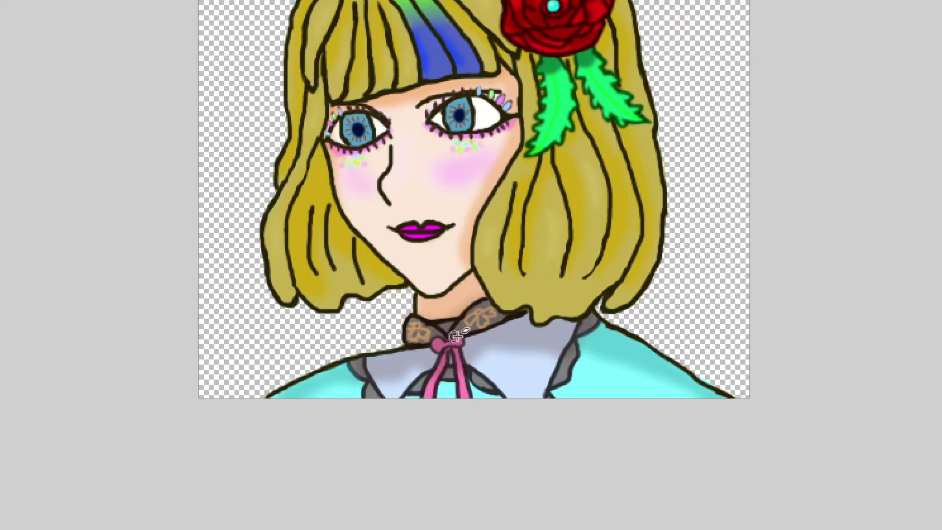
{"action": "scroll", "coordinate": [467, 333], "scroll_direction": "up", "scroll_amount": 2}
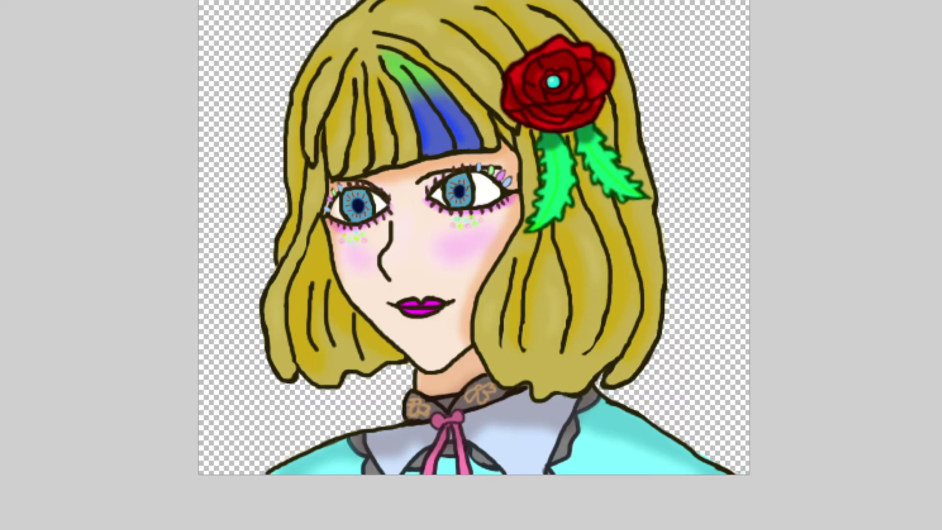
{"action": "key", "text": "ctrl+plus"}
{"action": "key", "text": "ctrl+plus"}
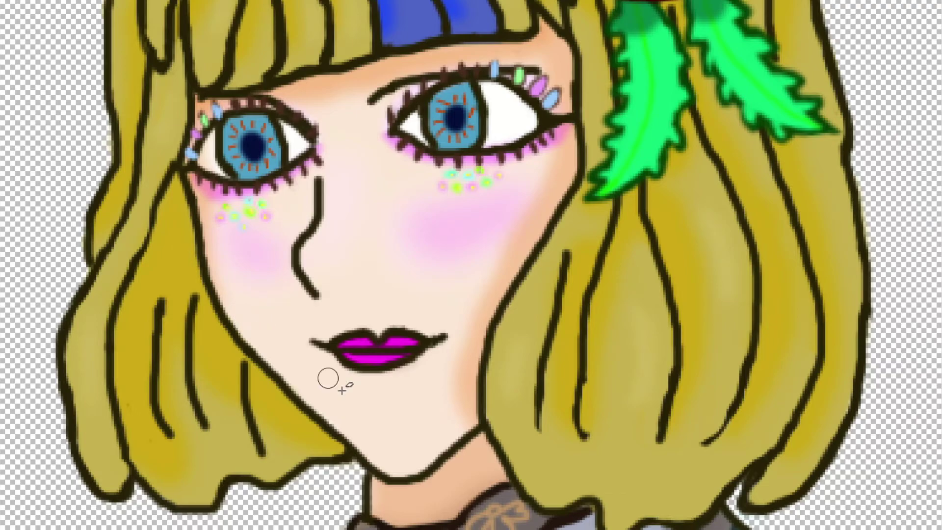
Step: Examine the lace collar, pink ribbon, dress, rose with leaves, coloured streak and eyes up close
{"action": "scroll", "coordinate": [478, 527], "scroll_direction": "left", "scroll_amount": 3}
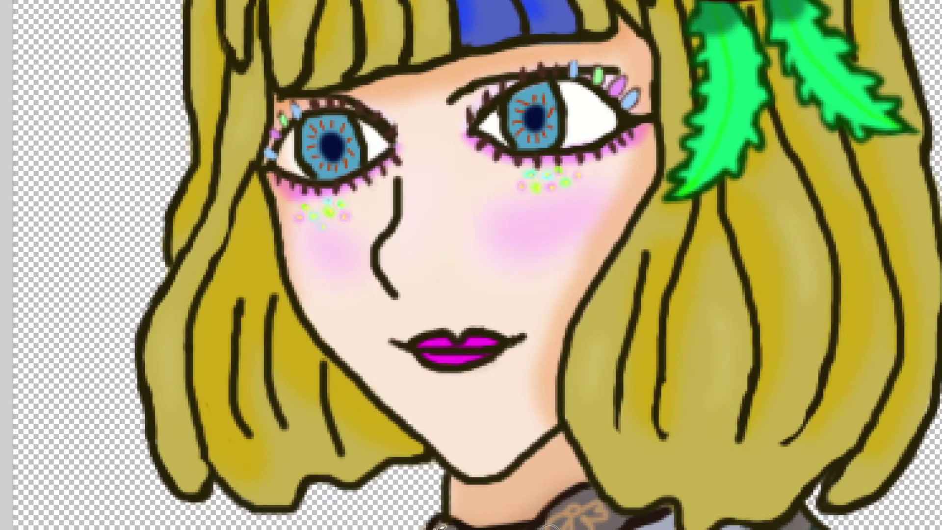
{"action": "scroll", "coordinate": [440, 482], "scroll_direction": "down", "scroll_amount": 5}
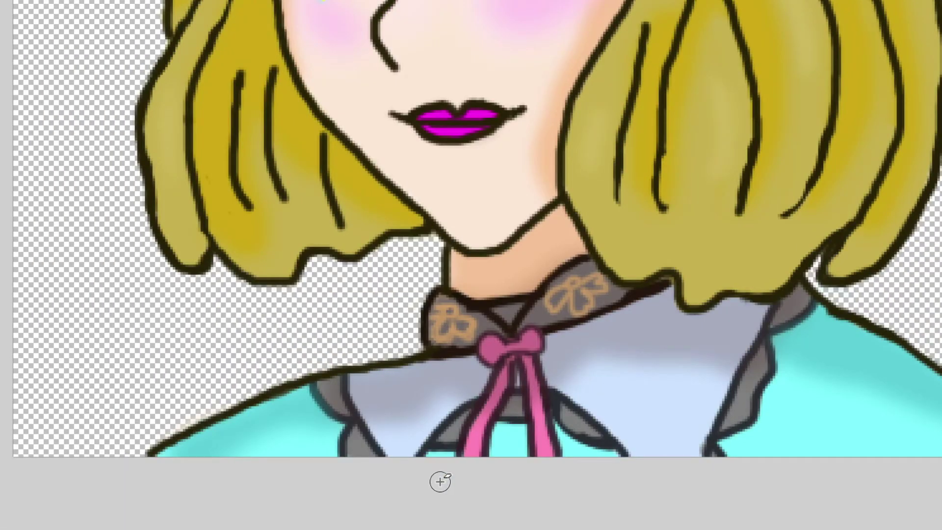
{"action": "scroll", "coordinate": [440, 481], "scroll_direction": "up", "scroll_amount": 5}
{"action": "scroll", "coordinate": [440, 482], "scroll_direction": "down", "scroll_amount": 2}
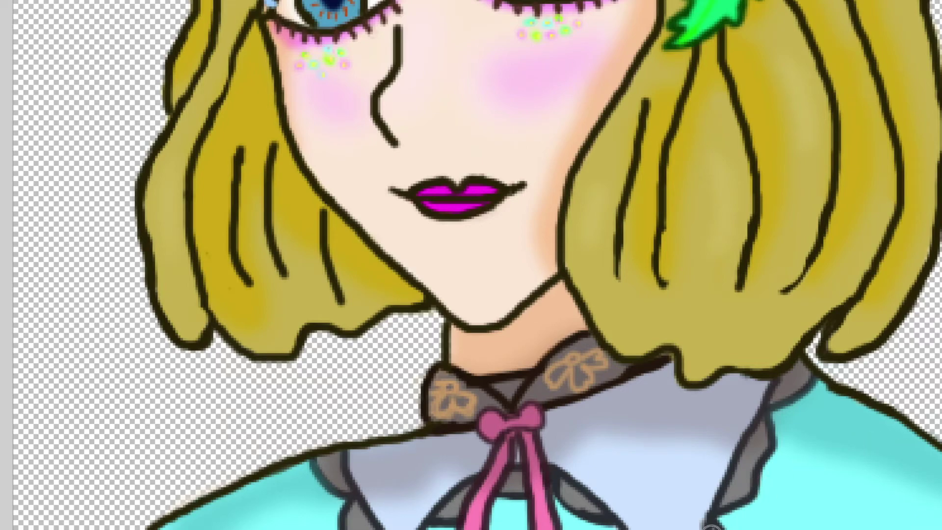
{"action": "left_click_drag", "start_coordinate": [715, 523], "coordinate": [606, 527]}
{"action": "scroll", "coordinate": [582, 489], "scroll_direction": "up", "scroll_amount": 6}
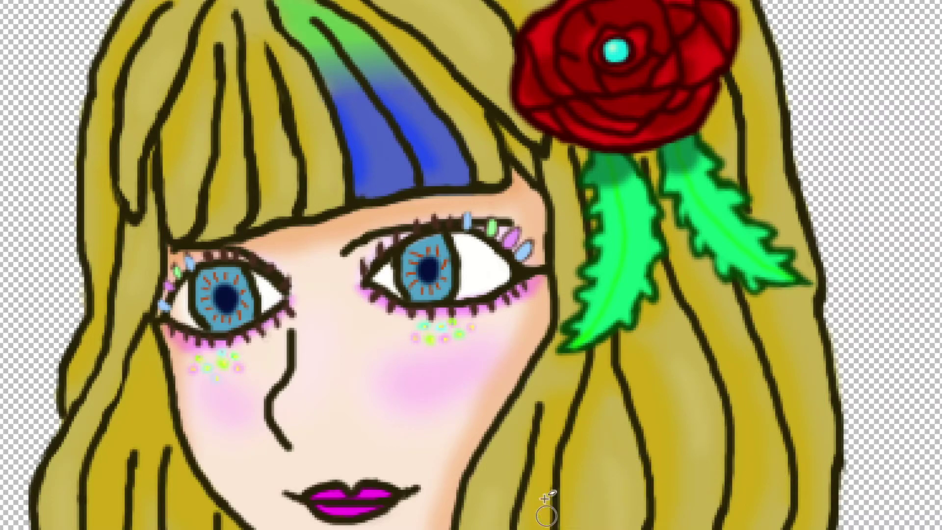
{"action": "scroll", "coordinate": [413, 476], "scroll_direction": "down", "scroll_amount": 2}
{"action": "scroll", "coordinate": [413, 476], "scroll_direction": "down", "scroll_amount": 6}
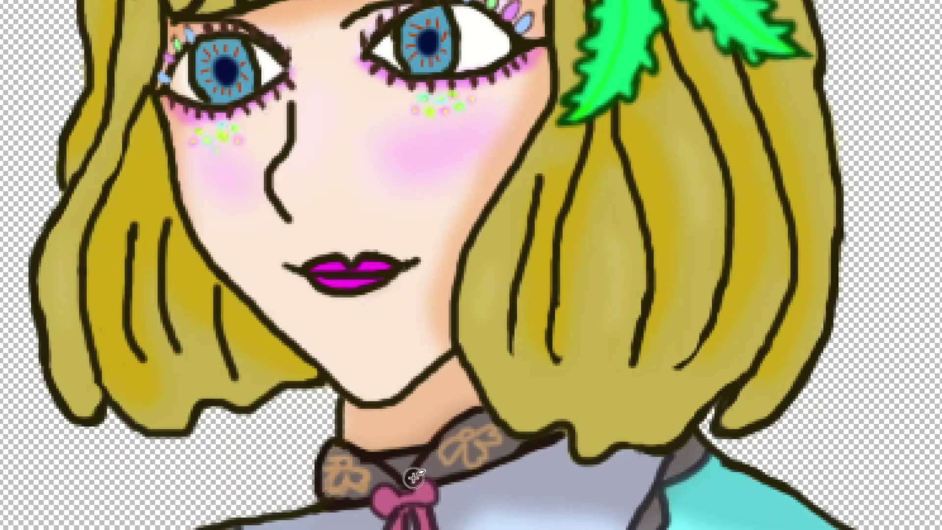
{"action": "scroll", "coordinate": [395, 527], "scroll_direction": "left", "scroll_amount": 4}
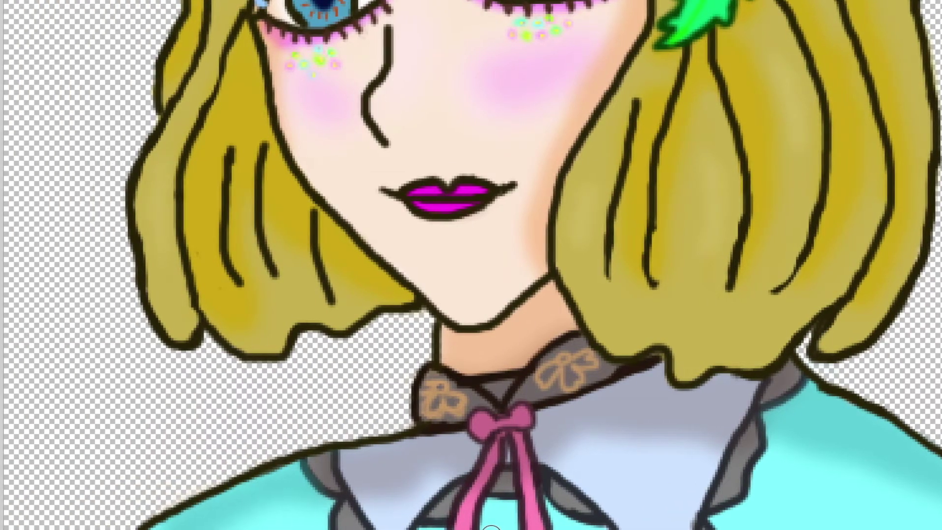
{"action": "scroll", "coordinate": [455, 419], "scroll_direction": "up", "scroll_amount": 6}
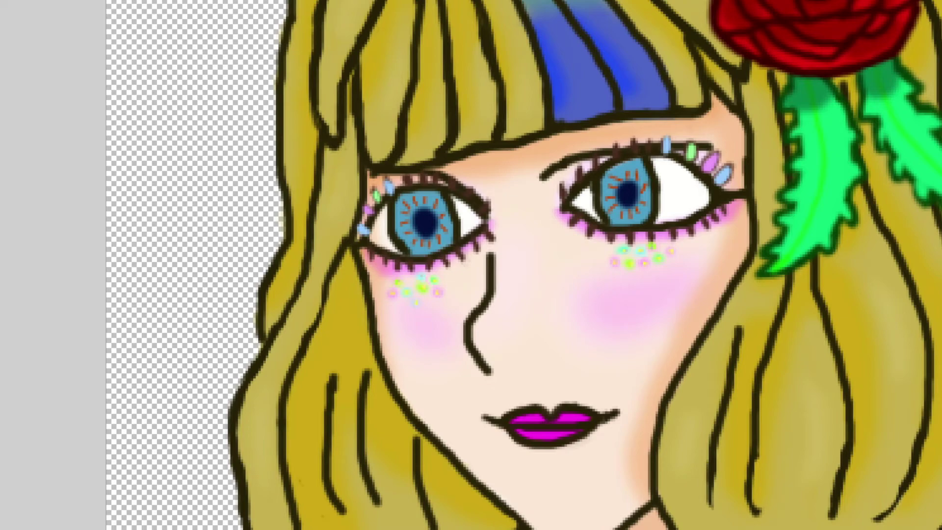
Step: Compare both eyes with and without the orange-red radial lines in the irises
{"action": "key", "text": "ctrl+z"}
{"action": "key", "text": "ctrl+shift+z"}
{"action": "key", "text": "ctrl+z"}
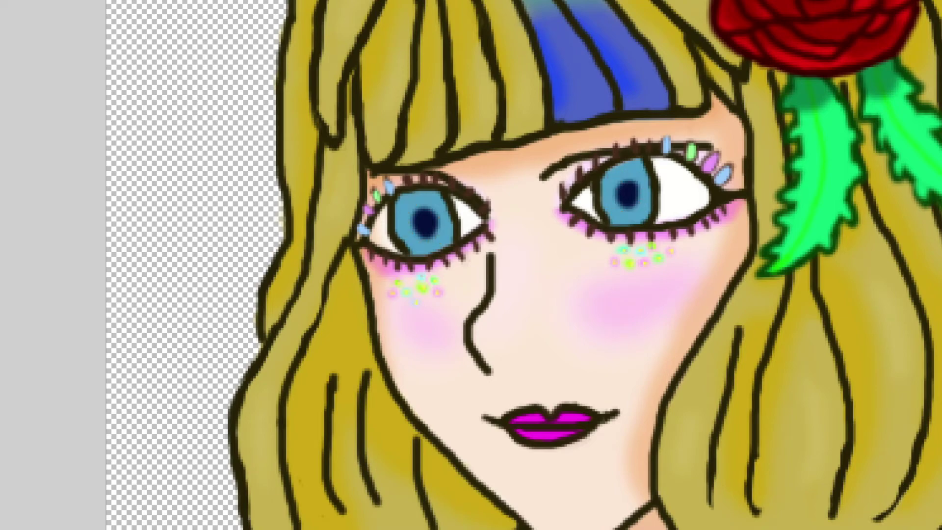
{"action": "key", "text": "ctrl+shift+z"}
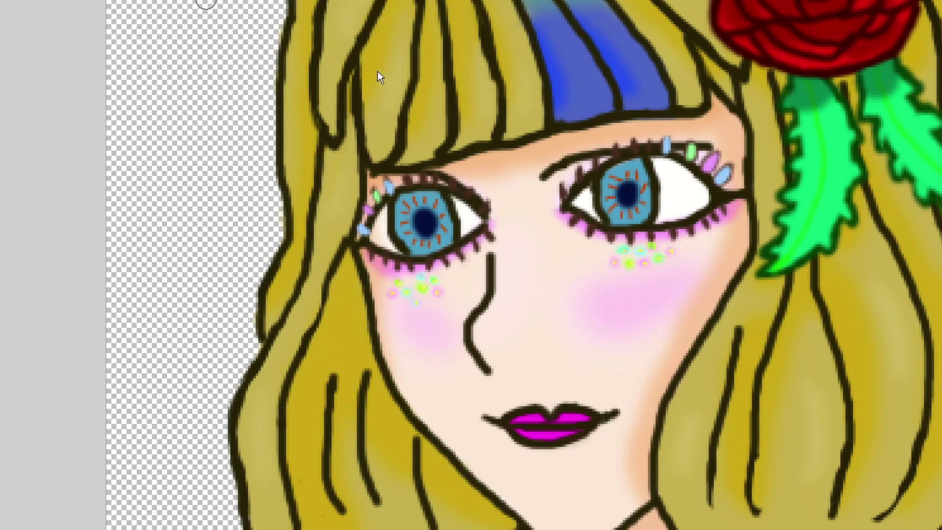
Step: Soften the orange-red radial lines in both irises so they blend into the blue
{"action": "key", "text": "ctrl+z"}
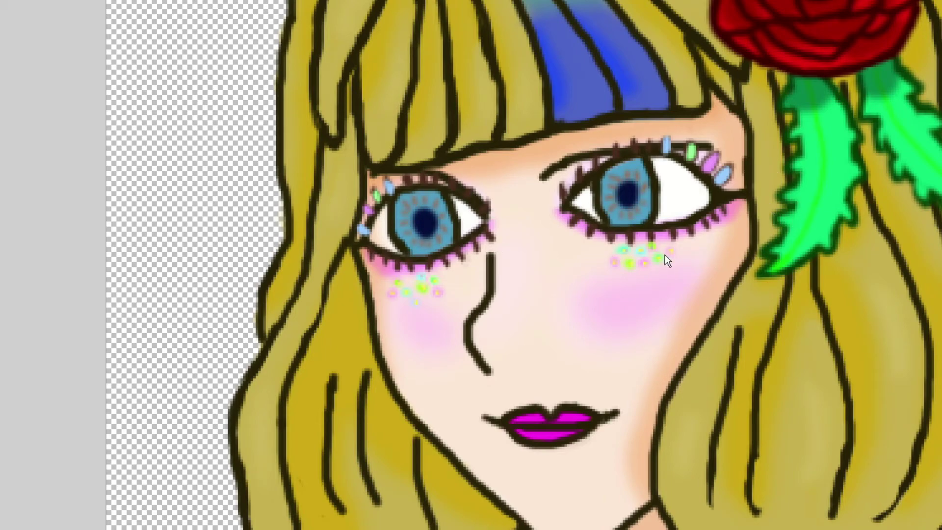
{"action": "key", "text": "ctrl+shift+z"}
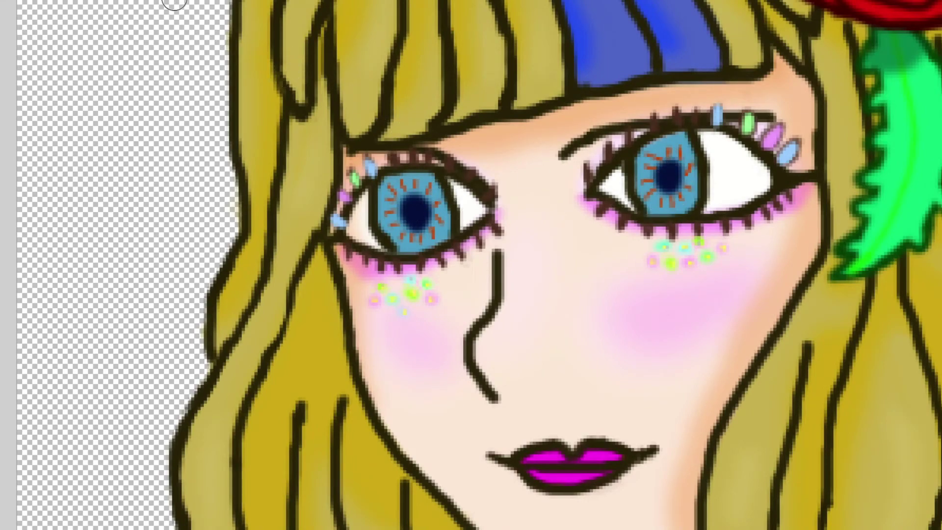
{"action": "key", "text": "ctrl+z"}
Step: Review the whole portrait at several magnifications to judge the irises with the fringe, makeup and rose
{"action": "key", "text": "ctrl+minus"}
{"action": "key", "text": "ctrl+minus"}
{"action": "key", "text": "ctrl+minus"}
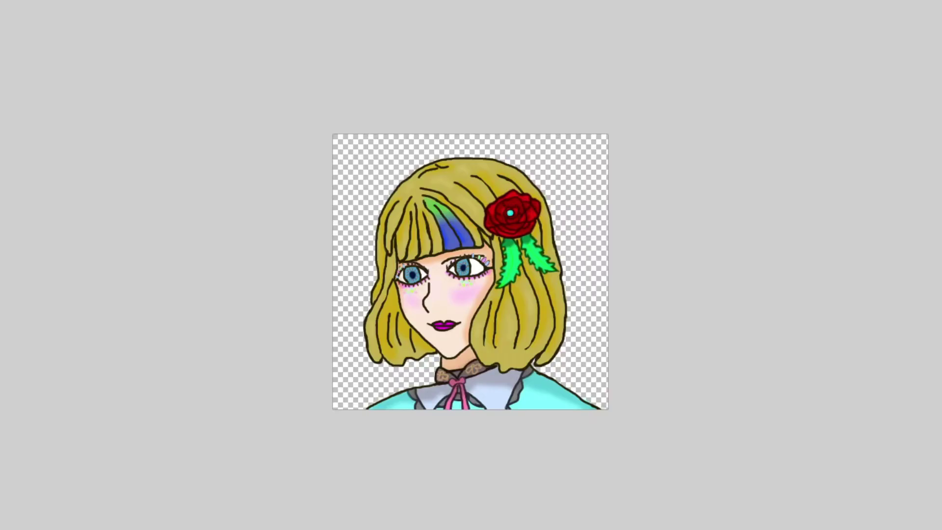
{"action": "key", "text": "ctrl+plus"}
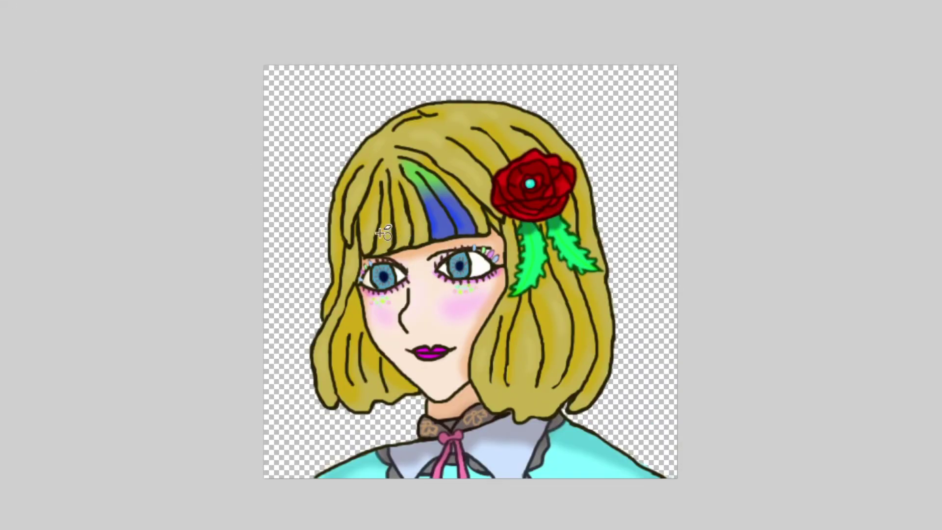
{"action": "key", "text": "ctrl+plus"}
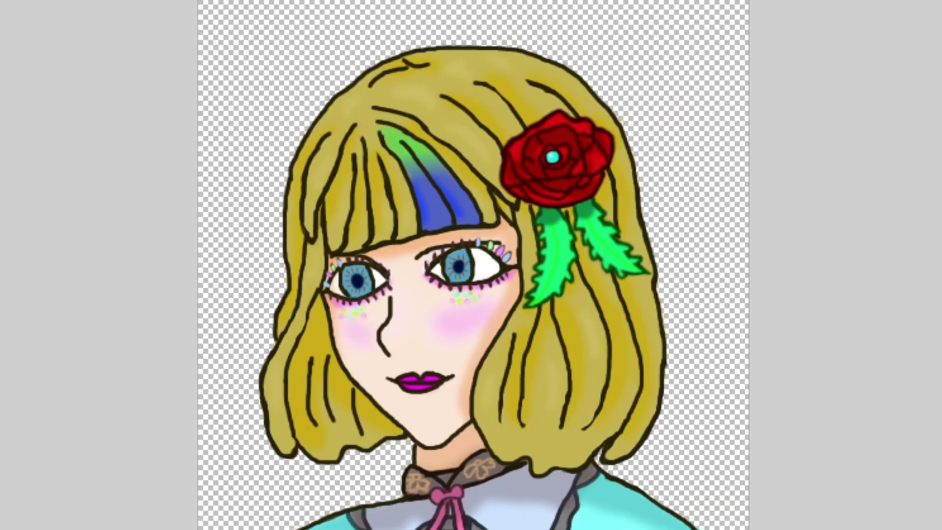
Step: Examine the portrait from the crown and rose down to the collar, checking the hair outline on both sides of the face
{"action": "key", "text": "ctrl+plus"}
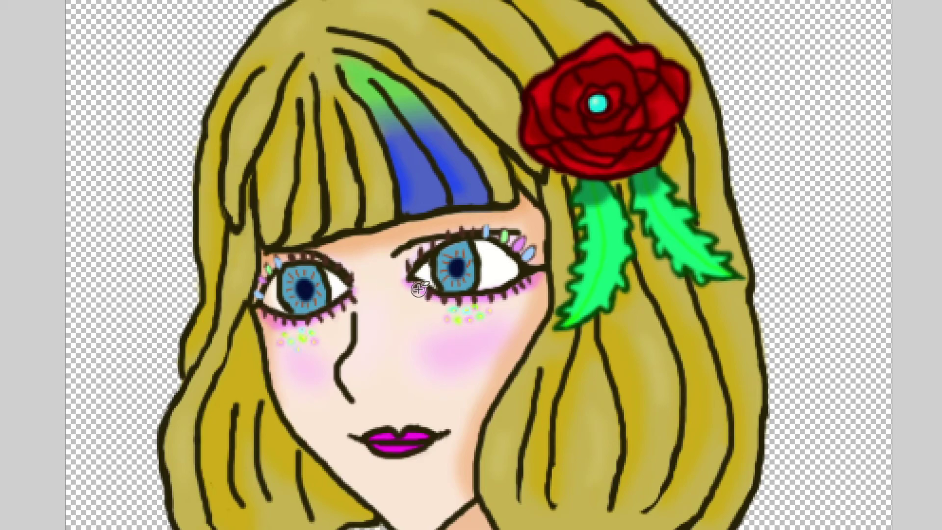
{"action": "scroll", "coordinate": [447, 363], "scroll_direction": "down", "scroll_amount": 3}
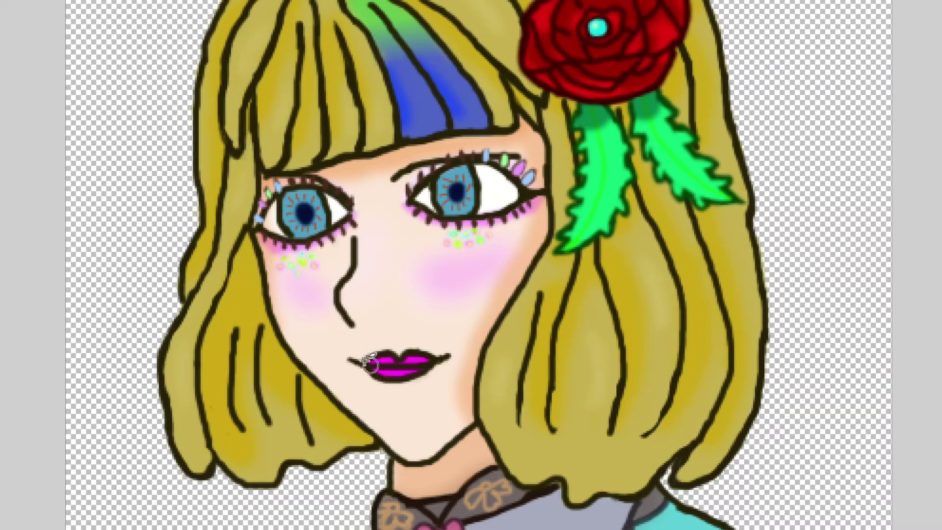
{"action": "scroll", "coordinate": [407, 374], "scroll_direction": "up", "scroll_amount": 3}
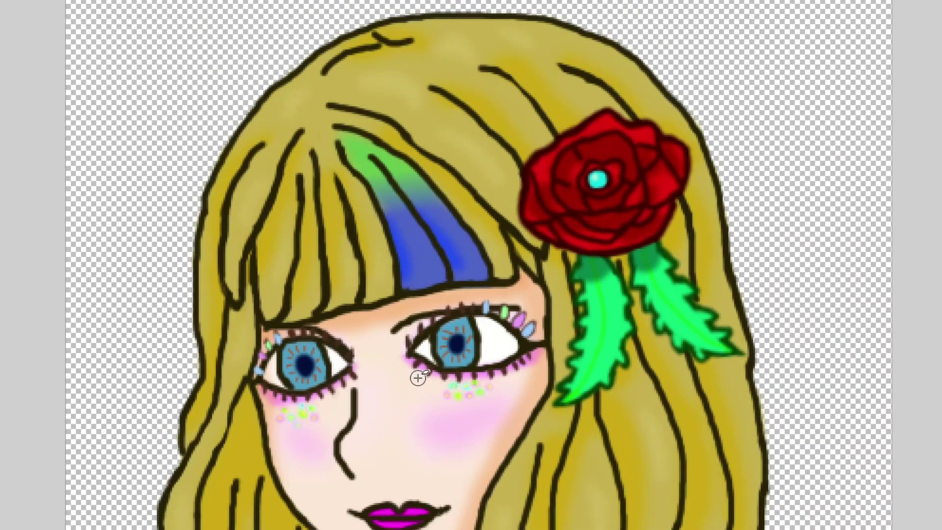
{"action": "scroll", "coordinate": [417, 382], "scroll_direction": "down", "scroll_amount": 2}
{"action": "scroll", "coordinate": [417, 378], "scroll_direction": "down", "scroll_amount": 3}
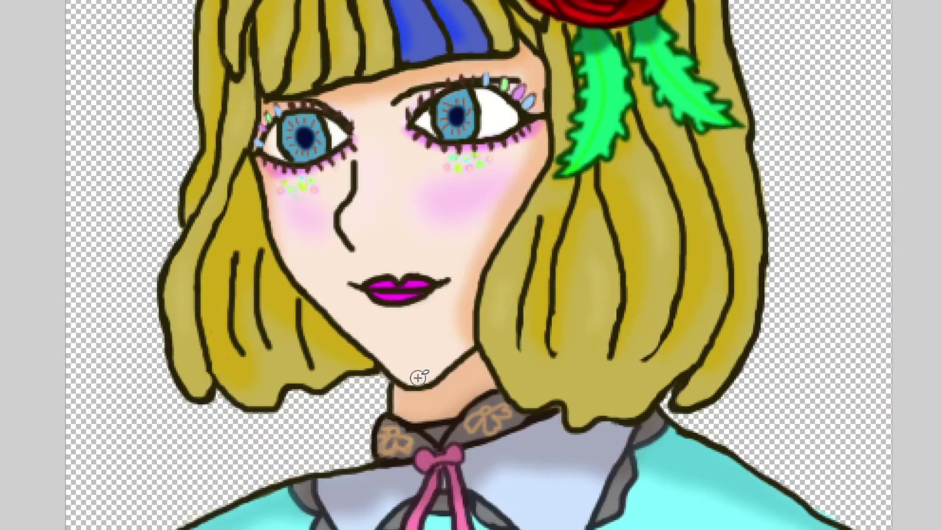
{"action": "scroll", "coordinate": [417, 377], "scroll_direction": "up", "scroll_amount": 2}
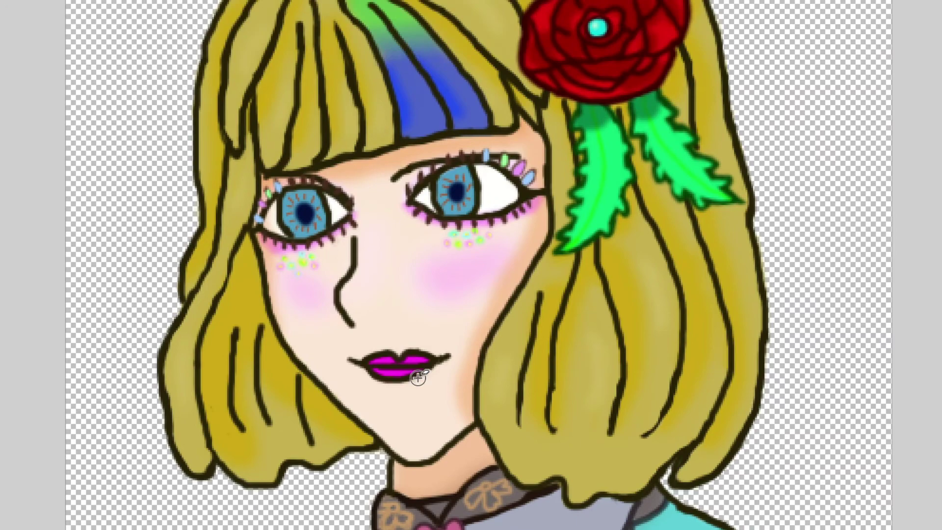
{"action": "scroll", "coordinate": [418, 378], "scroll_direction": "down", "scroll_amount": 2}
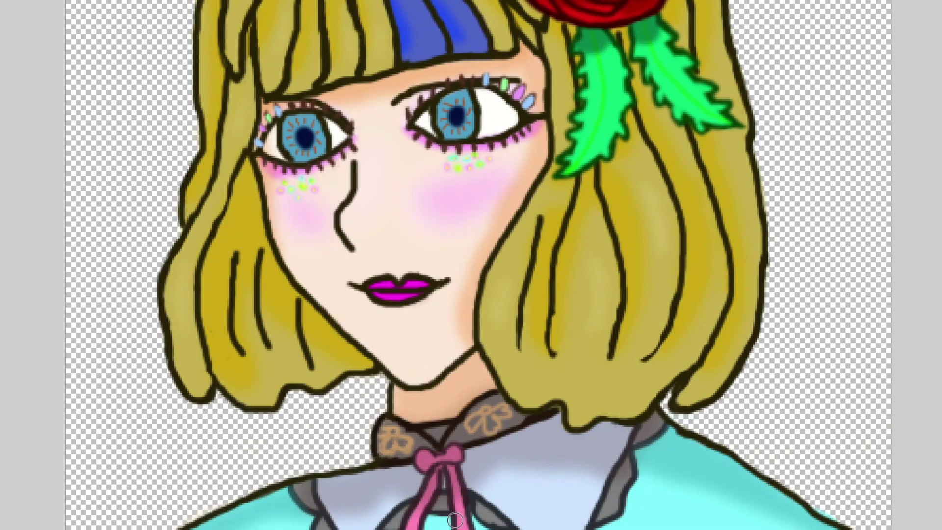
{"action": "scroll", "coordinate": [454, 518], "scroll_direction": "left", "scroll_amount": 3}
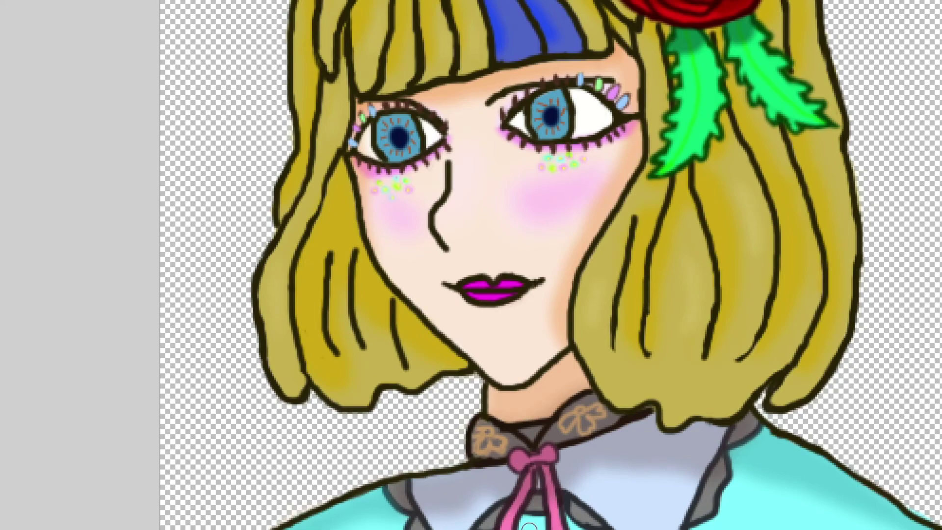
{"action": "scroll", "coordinate": [528, 526], "scroll_direction": "right", "scroll_amount": 4}
{"action": "scroll", "coordinate": [535, 489], "scroll_direction": "up", "scroll_amount": 2}
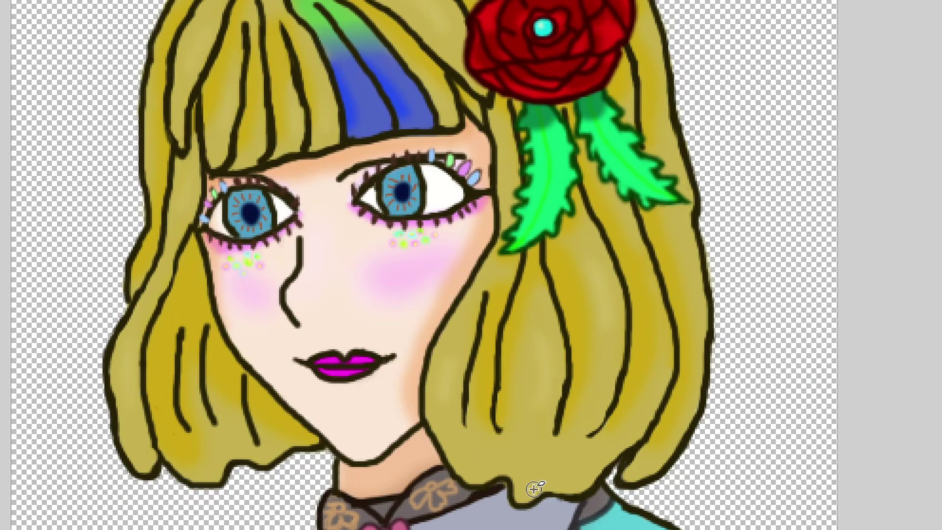
{"action": "scroll", "coordinate": [534, 489], "scroll_direction": "down", "scroll_amount": 2}
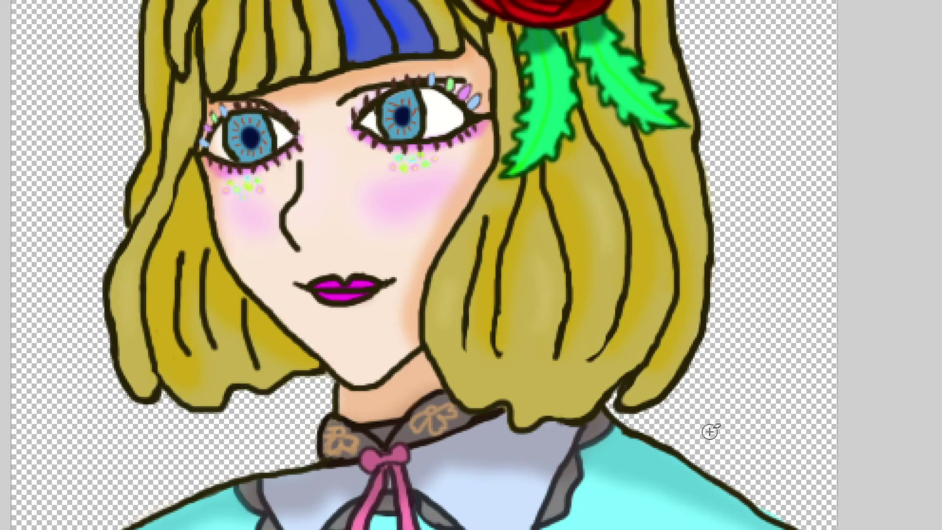
{"action": "scroll", "coordinate": [709, 431], "scroll_direction": "up", "scroll_amount": 4}
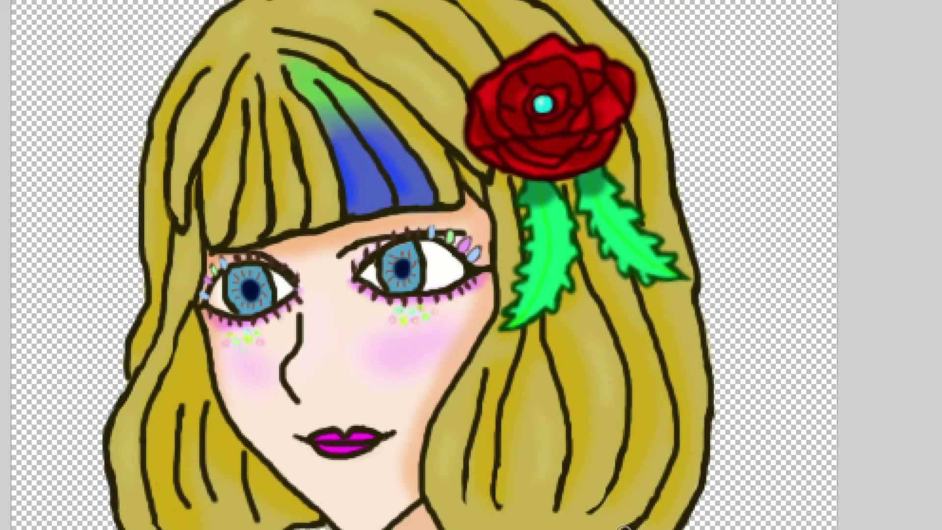
{"action": "scroll", "coordinate": [622, 527], "scroll_direction": "down", "scroll_amount": 2}
{"action": "scroll", "coordinate": [521, 498], "scroll_direction": "left", "scroll_amount": 4}
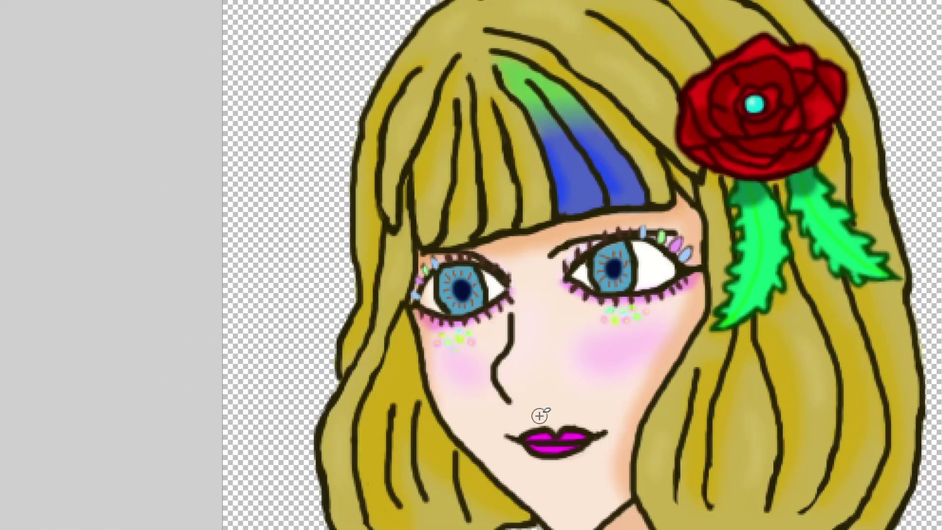
{"action": "scroll", "coordinate": [540, 416], "scroll_direction": "up", "scroll_amount": 2}
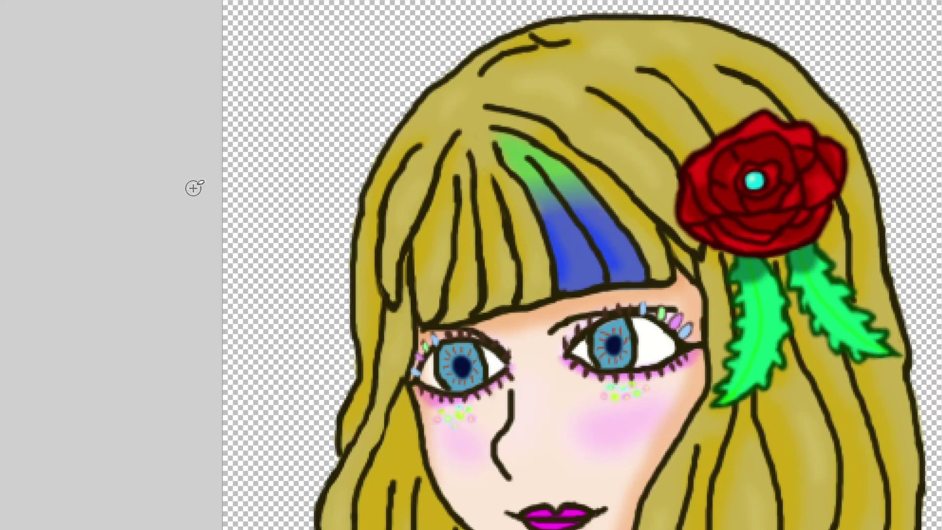
Step: Inspect the fringe, eyes, lips, hair ends, lace collar and lower edge of the dress at higher magnification
{"action": "scroll", "coordinate": [389, 181], "scroll_direction": "up", "scroll_amount": 1}
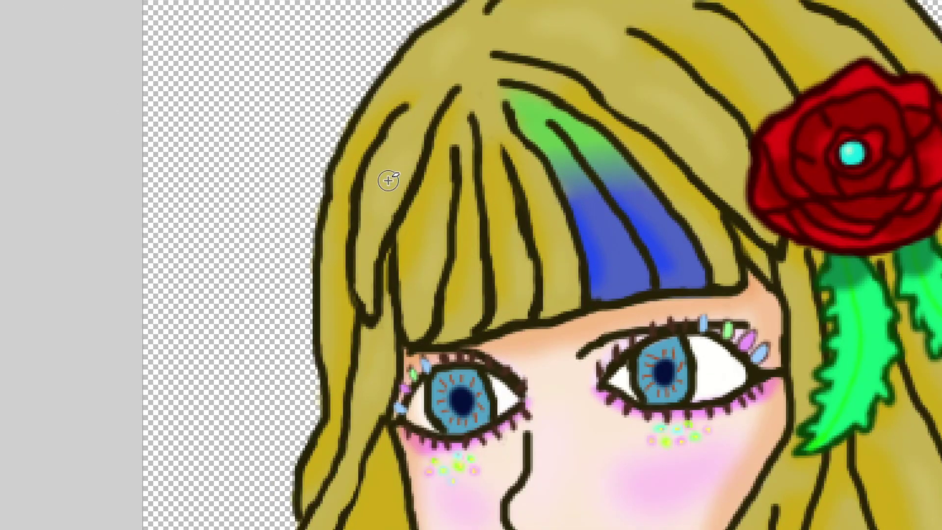
{"action": "scroll", "coordinate": [389, 182], "scroll_direction": "down", "scroll_amount": 3}
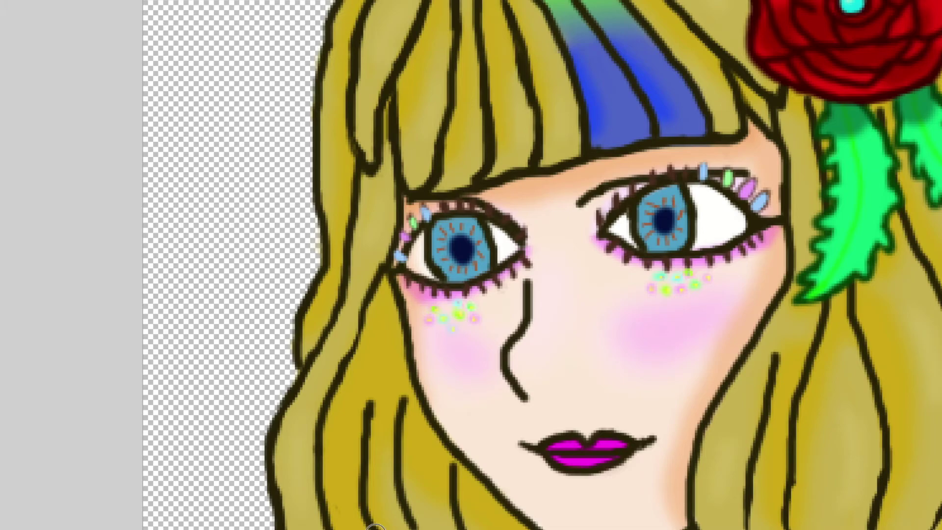
{"action": "scroll", "coordinate": [366, 480], "scroll_direction": "right", "scroll_amount": 7}
{"action": "scroll", "coordinate": [537, 488], "scroll_direction": "down", "scroll_amount": 6}
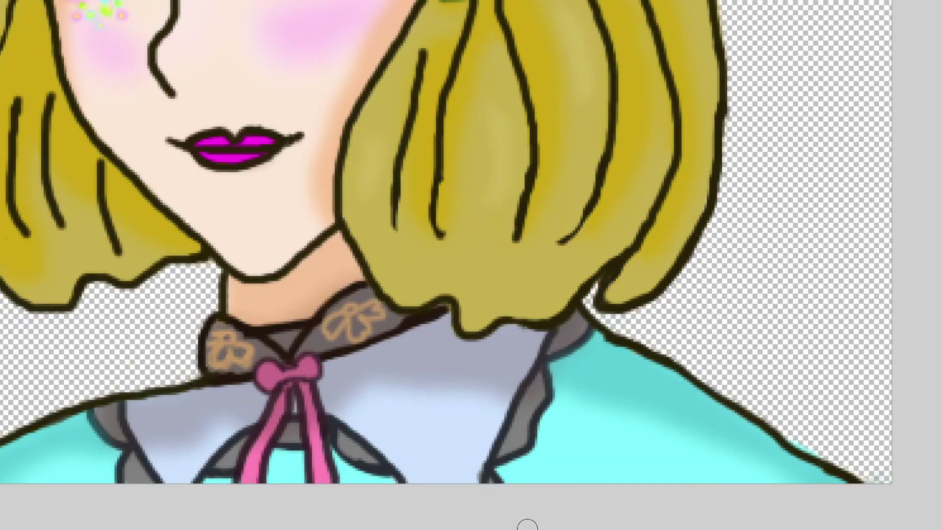
{"action": "scroll", "coordinate": [528, 525], "scroll_direction": "down", "scroll_amount": 1}
{"action": "scroll", "coordinate": [658, 524], "scroll_direction": "left", "scroll_amount": 5}
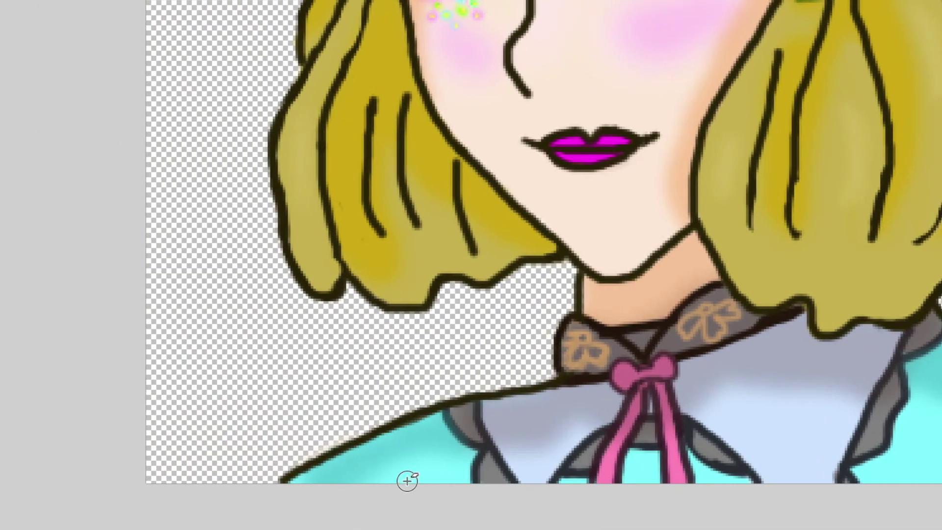
{"action": "scroll", "coordinate": [407, 481], "scroll_direction": "up", "scroll_amount": 1}
{"action": "scroll", "coordinate": [407, 481], "scroll_direction": "up", "scroll_amount": 5}
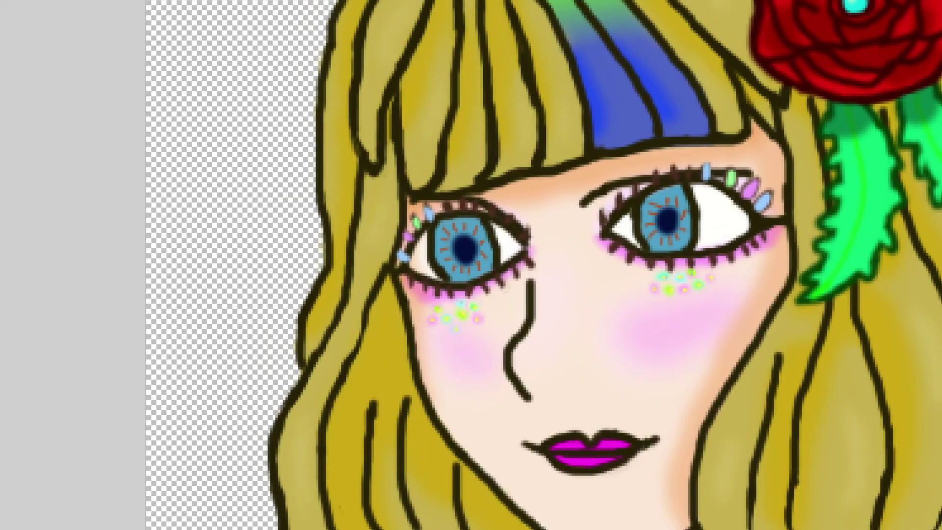
Step: Review the whole portrait, and compare the coloured streak, irises and rose with the collar and dress at closer range
{"action": "key", "text": "ctrl+0"}
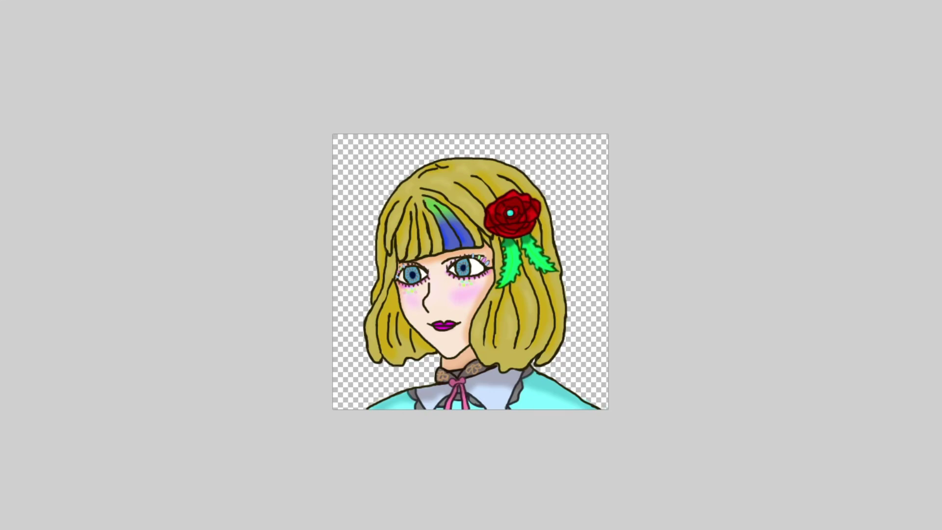
{"action": "key", "text": "ctrl+plus"}
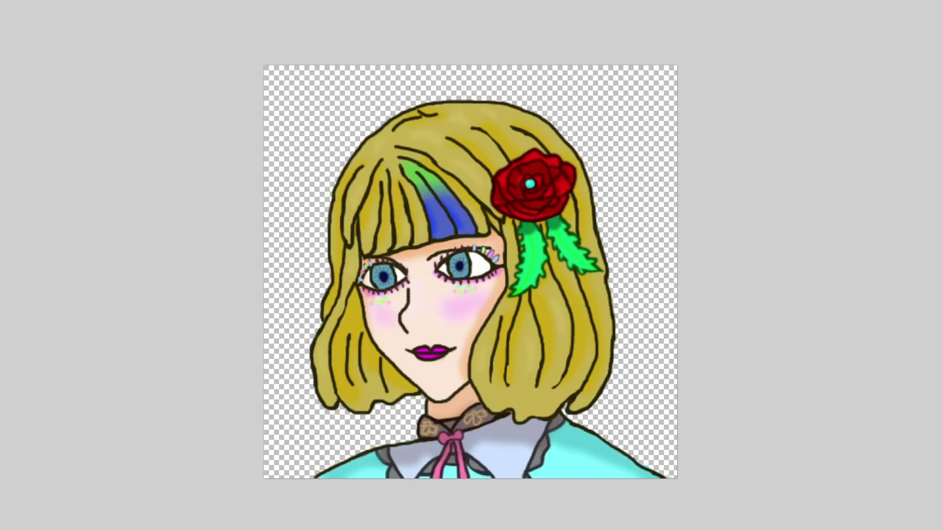
{"action": "key", "text": "ctrl+plus"}
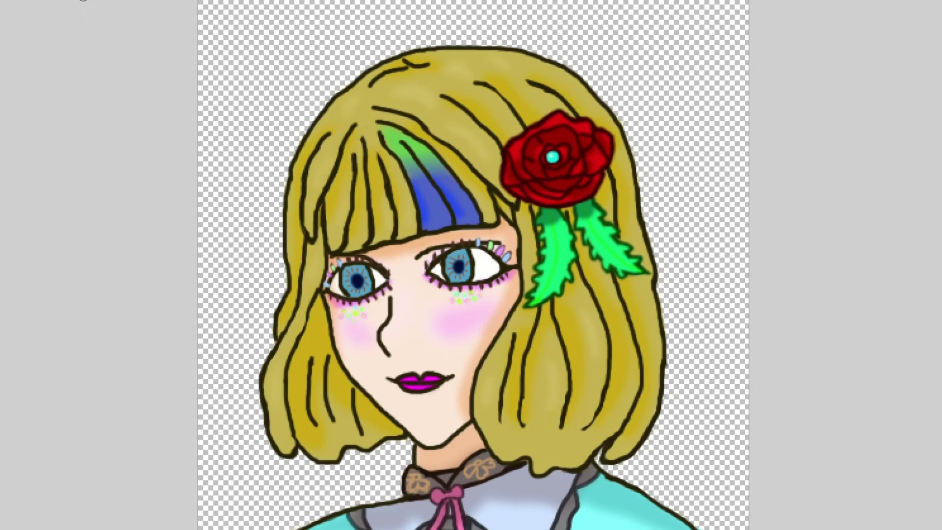
{"action": "key", "text": "ctrl+plus"}
{"action": "scroll", "coordinate": [387, 336], "scroll_direction": "down", "scroll_amount": 2}
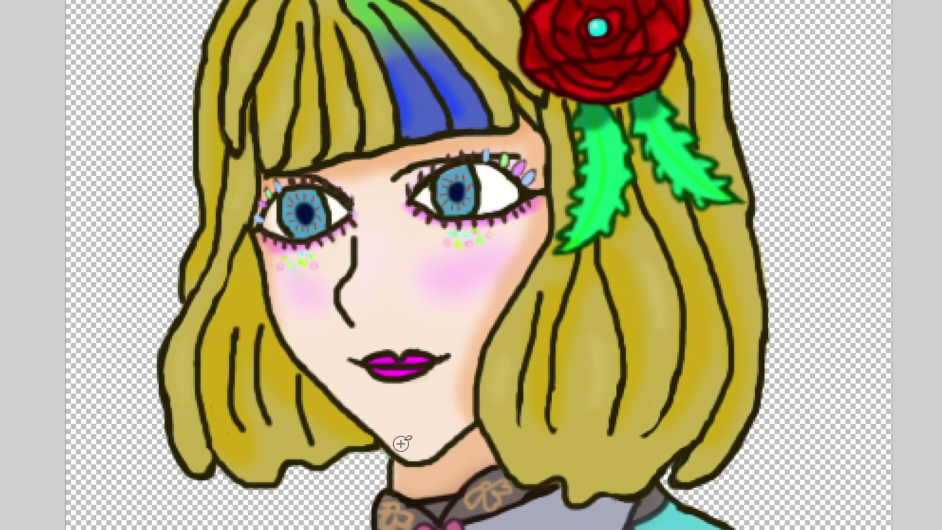
{"action": "scroll", "coordinate": [441, 421], "scroll_direction": "up", "scroll_amount": 2}
{"action": "scroll", "coordinate": [441, 421], "scroll_direction": "down", "scroll_amount": 2}
{"action": "scroll", "coordinate": [441, 422], "scroll_direction": "down", "scroll_amount": 2}
{"action": "scroll", "coordinate": [440, 421], "scroll_direction": "down", "scroll_amount": 2}
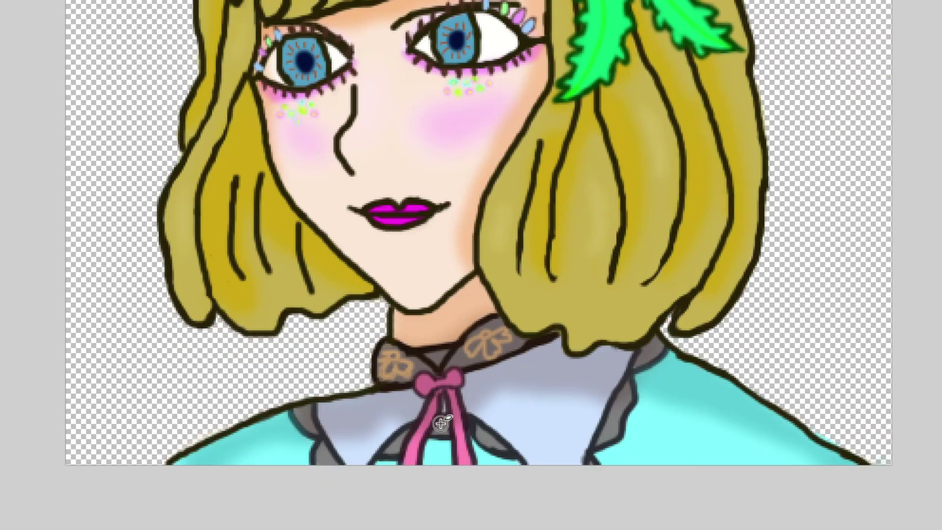
{"action": "scroll", "coordinate": [441, 423], "scroll_direction": "up", "scroll_amount": 2}
{"action": "scroll", "coordinate": [441, 423], "scroll_direction": "up", "scroll_amount": 2}
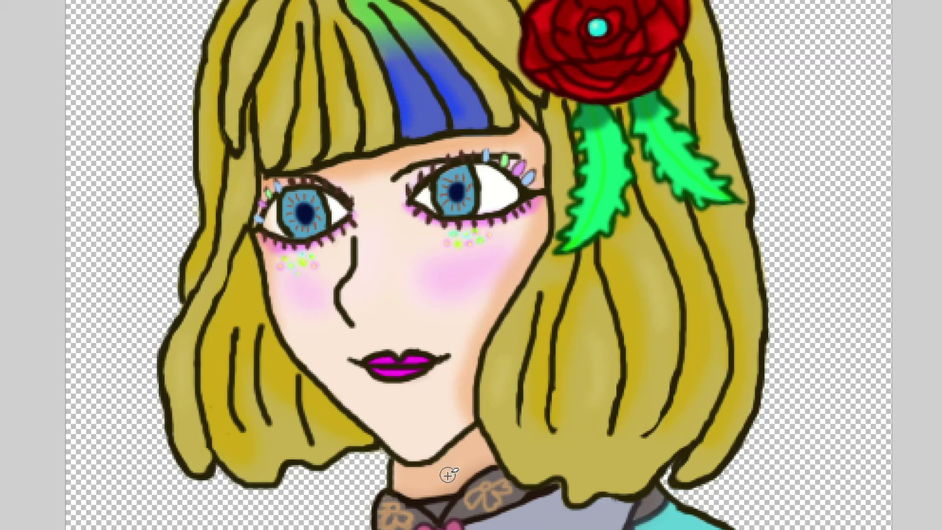
{"action": "scroll", "coordinate": [453, 461], "scroll_direction": "up", "scroll_amount": 2}
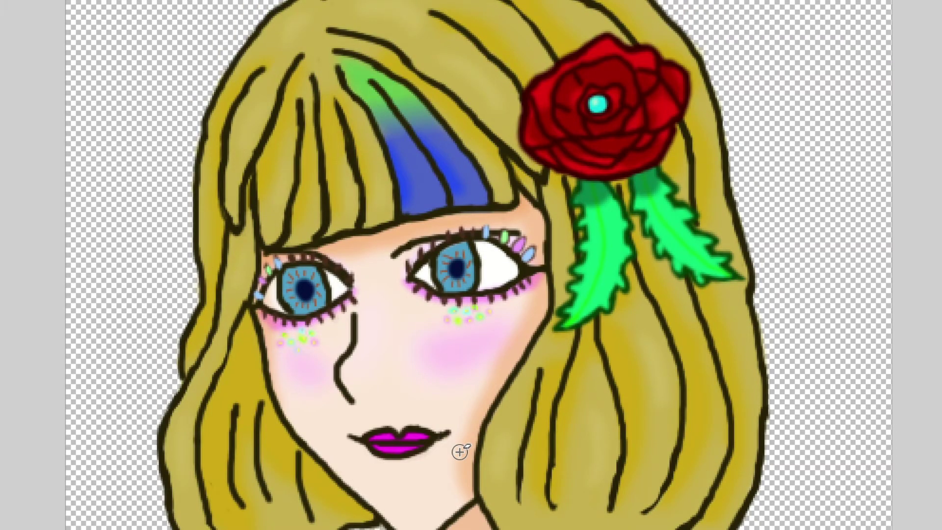
{"action": "scroll", "coordinate": [459, 451], "scroll_direction": "up", "scroll_amount": 2}
{"action": "scroll", "coordinate": [460, 451], "scroll_direction": "up", "scroll_amount": 2}
{"action": "scroll", "coordinate": [460, 452], "scroll_direction": "down", "scroll_amount": 6}
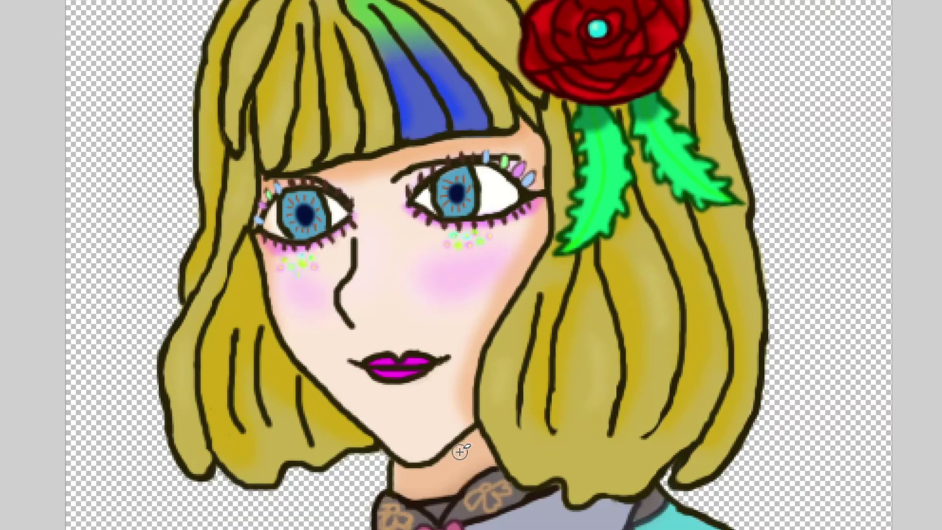
{"action": "scroll", "coordinate": [460, 451], "scroll_direction": "down", "scroll_amount": 2}
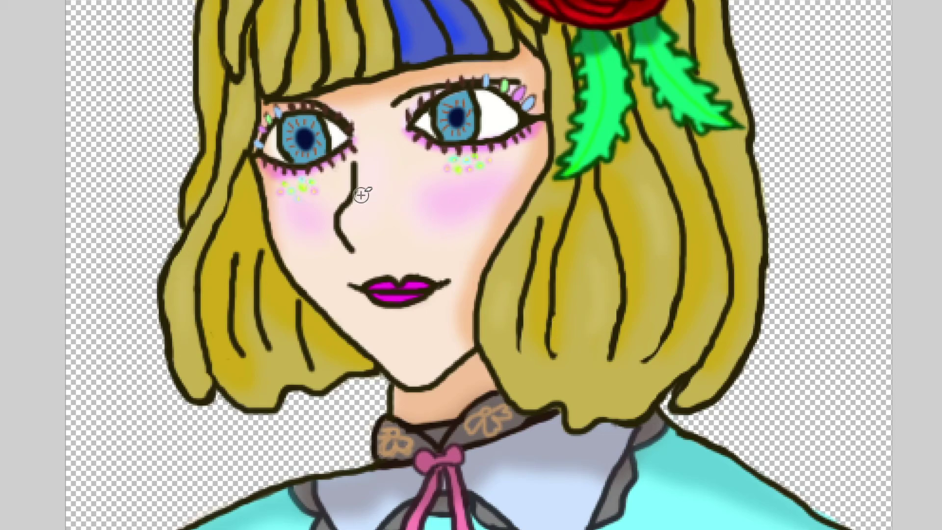
Step: Examine the magenta lips, lace collar, pink ribbon, gem-like eye makeup and rose in close-up
{"action": "scroll", "coordinate": [508, 378], "scroll_direction": "up", "scroll_amount": 5}
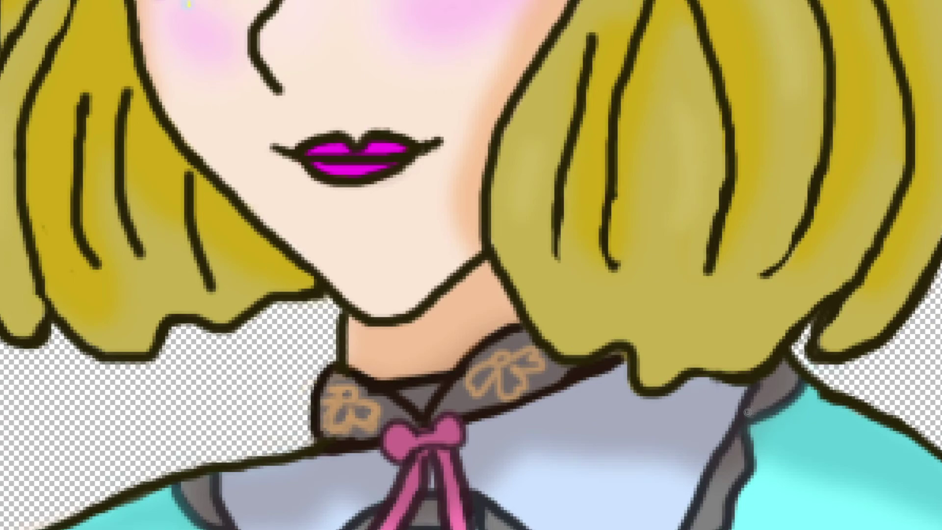
{"action": "scroll", "coordinate": [630, 484], "scroll_direction": "down", "scroll_amount": 2}
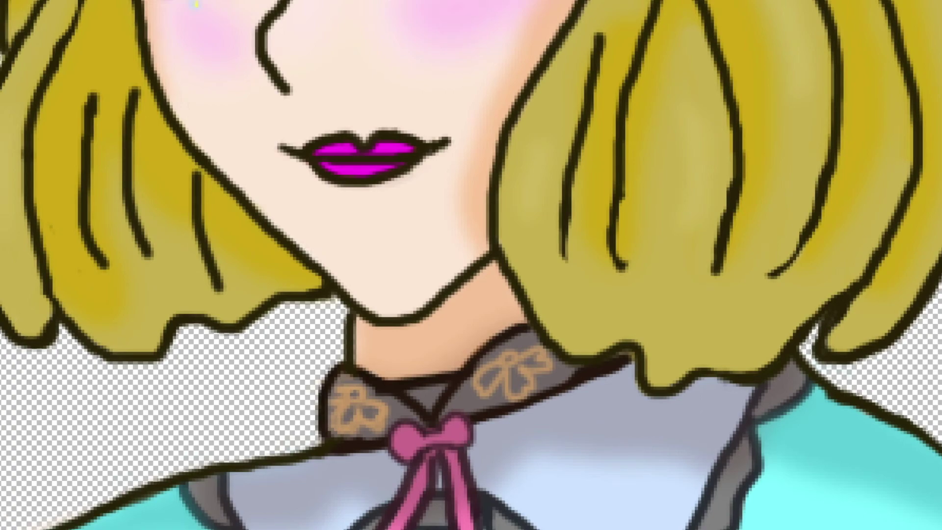
{"action": "scroll", "coordinate": [630, 475], "scroll_direction": "up", "scroll_amount": 4}
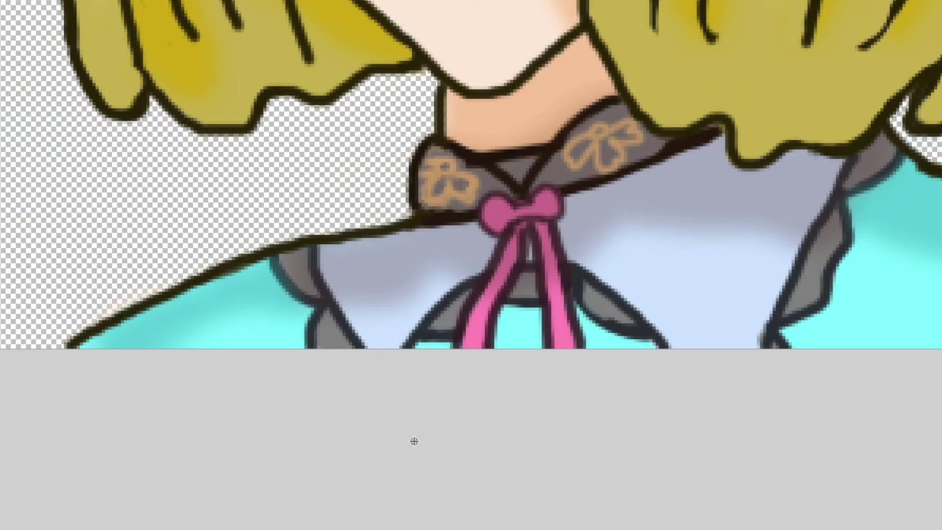
{"action": "scroll", "coordinate": [413, 443], "scroll_direction": "up", "scroll_amount": 5}
{"action": "scroll", "coordinate": [413, 443], "scroll_direction": "up", "scroll_amount": 3}
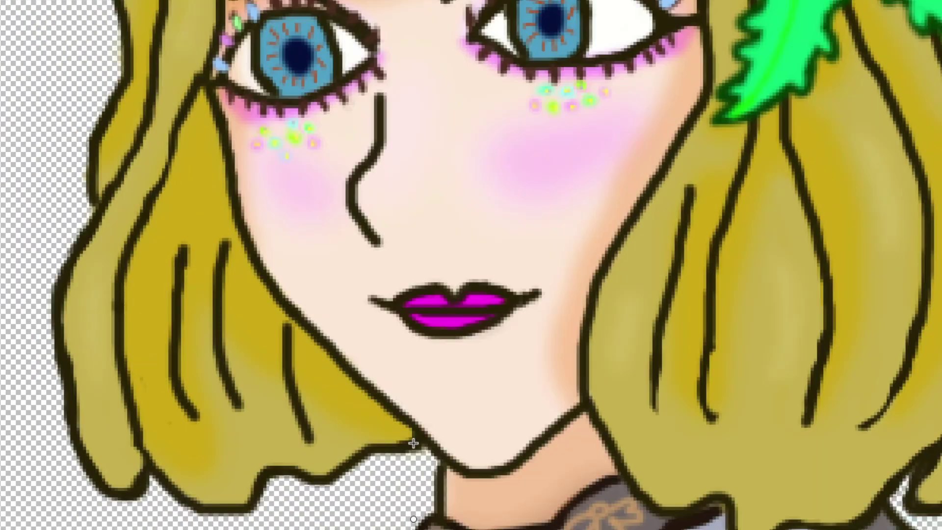
{"action": "scroll", "coordinate": [537, 224], "scroll_direction": "down", "scroll_amount": 3}
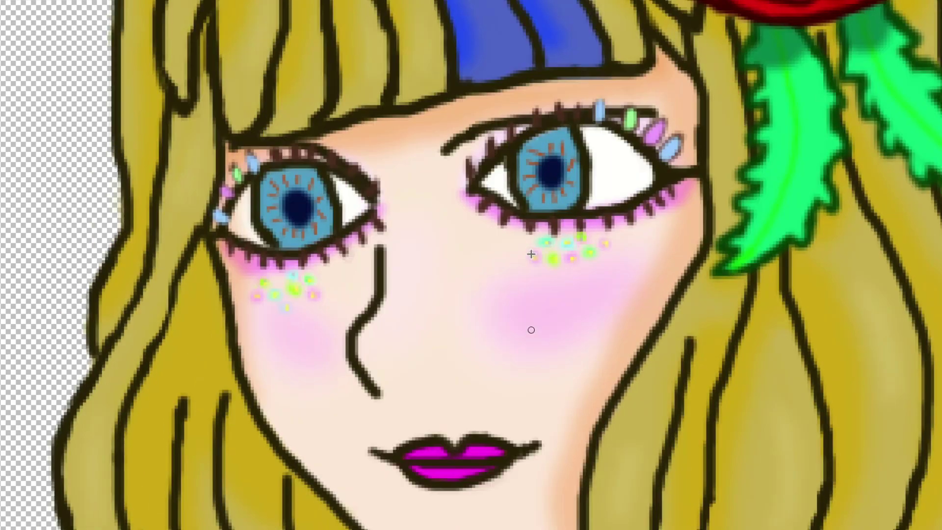
{"action": "scroll", "coordinate": [521, 274], "scroll_direction": "up", "scroll_amount": 3}
{"action": "scroll", "coordinate": [525, 274], "scroll_direction": "up", "scroll_amount": 1}
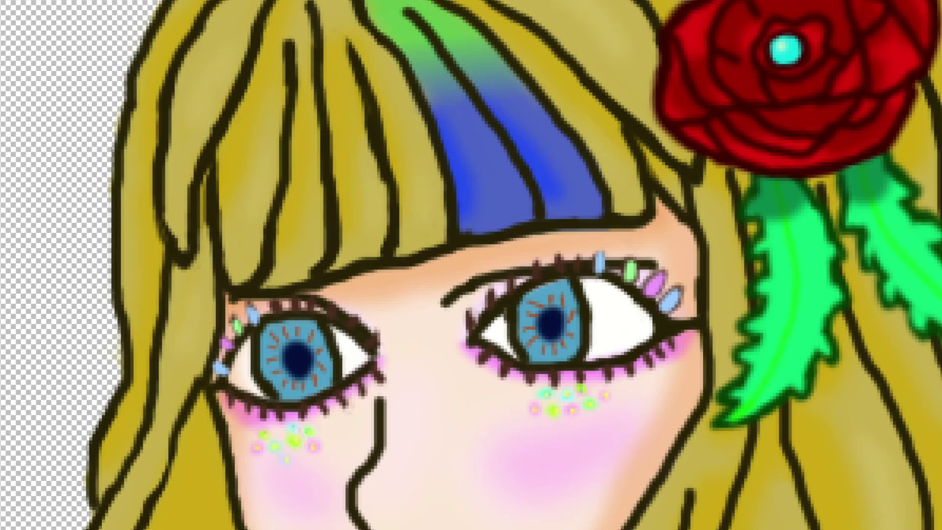
Step: Check the finished portrait once more at full view and increasing magnifications, from the hair down to the dress
{"action": "key", "text": "ctrl+0"}
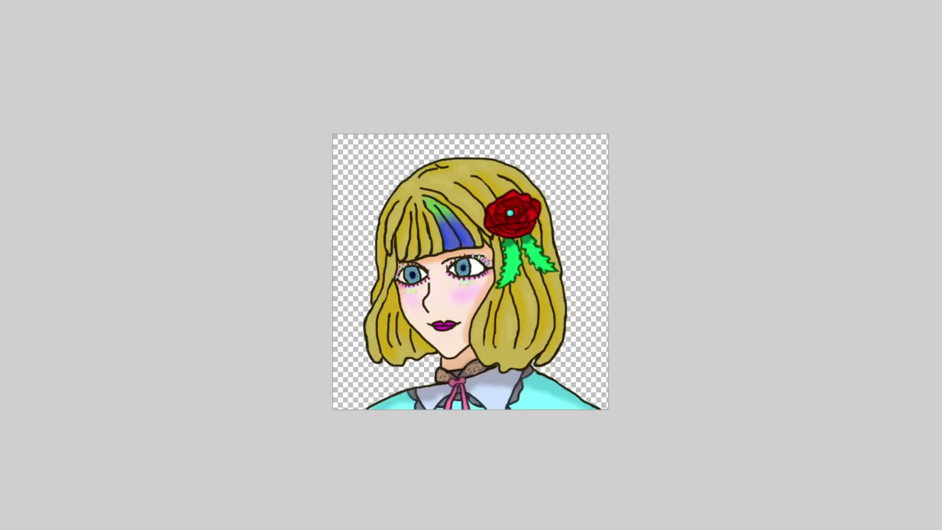
{"action": "key", "text": "ctrl+plus"}
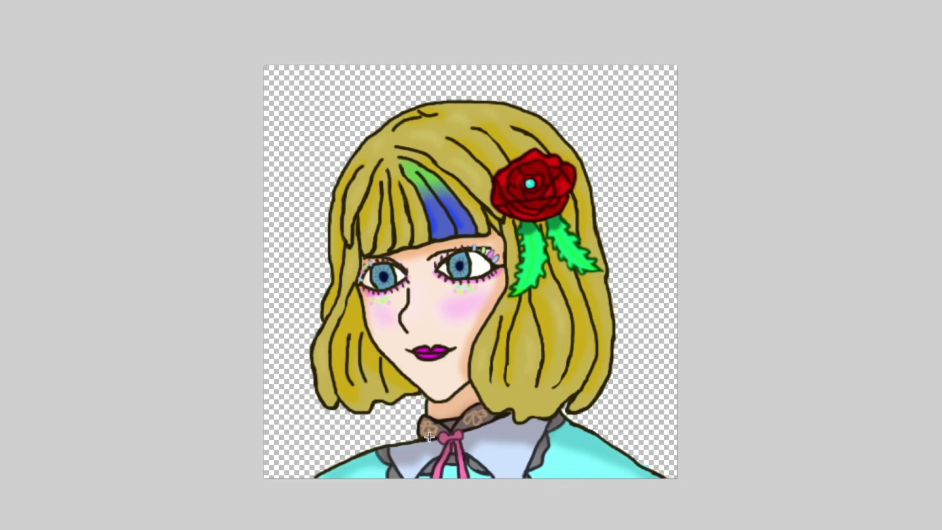
{"action": "key", "text": "ctrl+plus"}
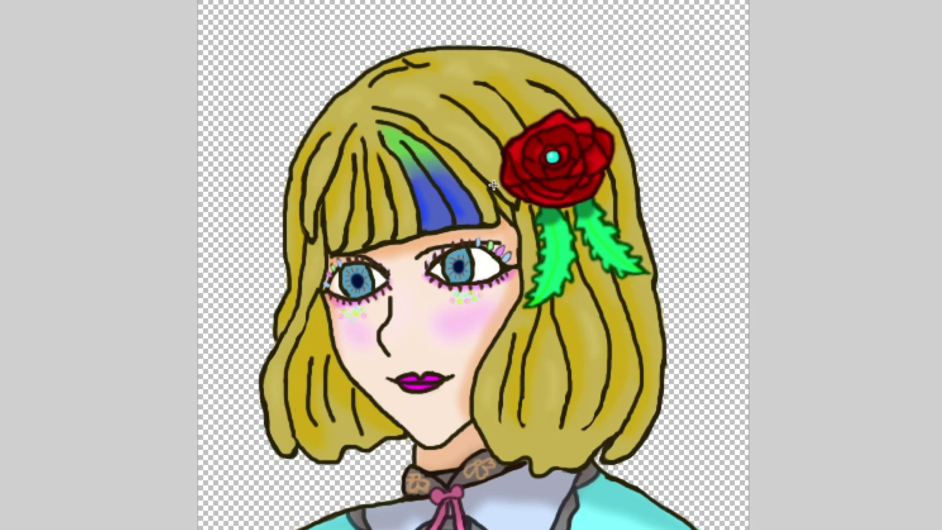
{"action": "scroll", "coordinate": [432, 303], "scroll_direction": "down", "scroll_amount": 3}
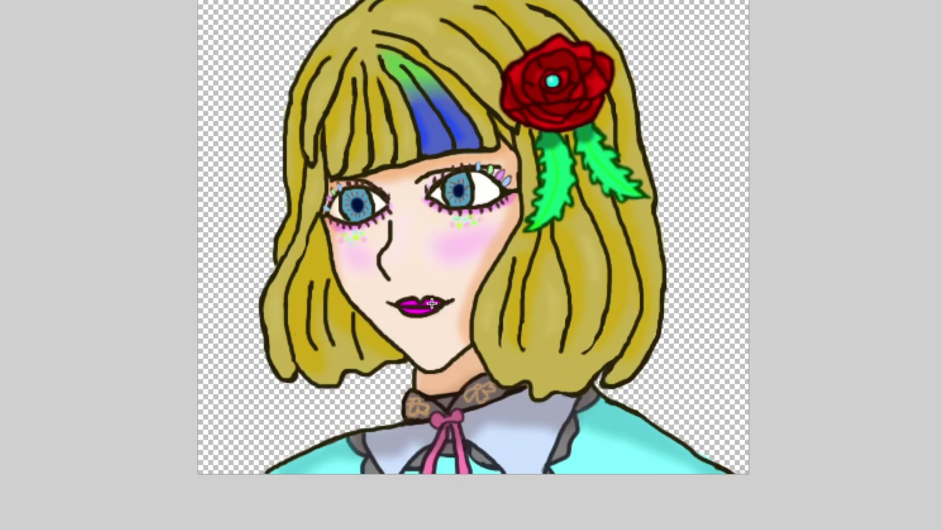
{"action": "scroll", "coordinate": [393, 268], "scroll_direction": "up", "scroll_amount": 3}
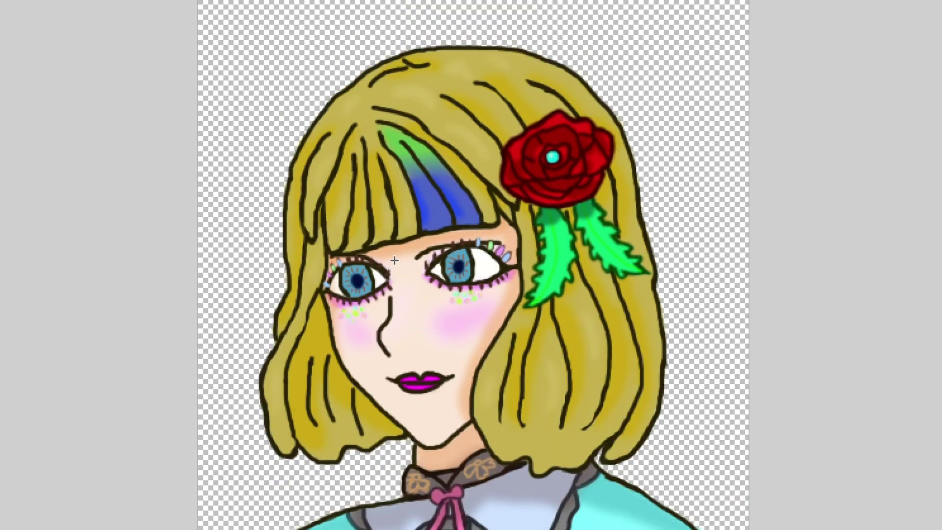
{"action": "scroll", "coordinate": [394, 256], "scroll_direction": "down", "scroll_amount": 3}
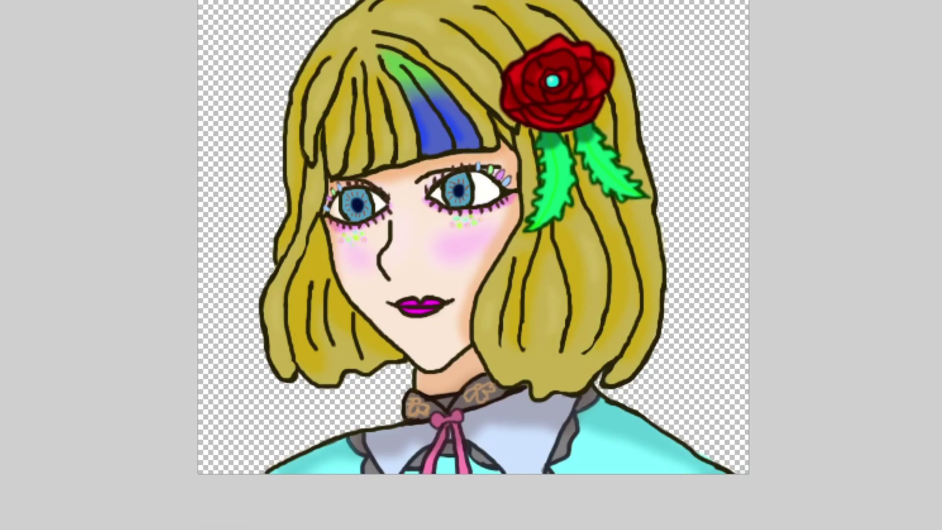
{"action": "key", "text": "ctrl+plus"}
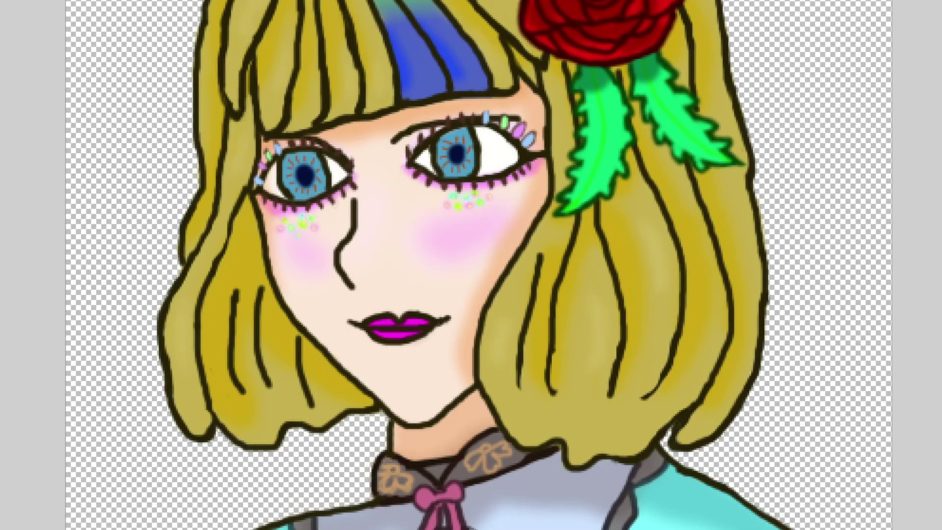
{"action": "scroll", "coordinate": [470, 265], "scroll_direction": "left", "scroll_amount": 3}
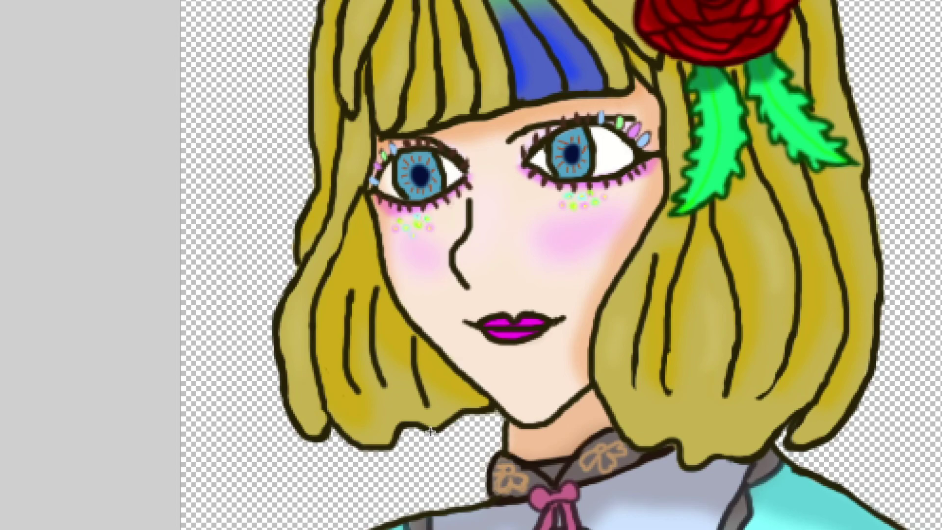